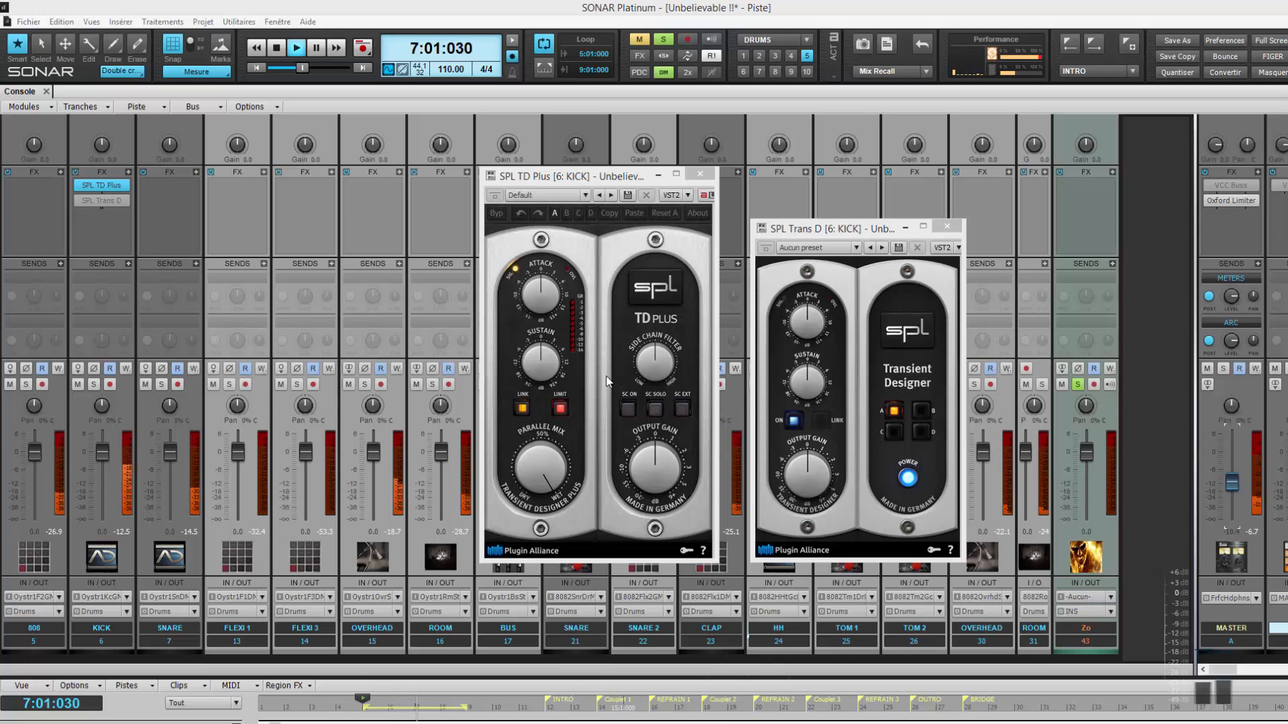
# Close the Transient Designer window and try a raised attack in TD Plus with its limiter temporarily switched off
pyautogui.click(953, 227)
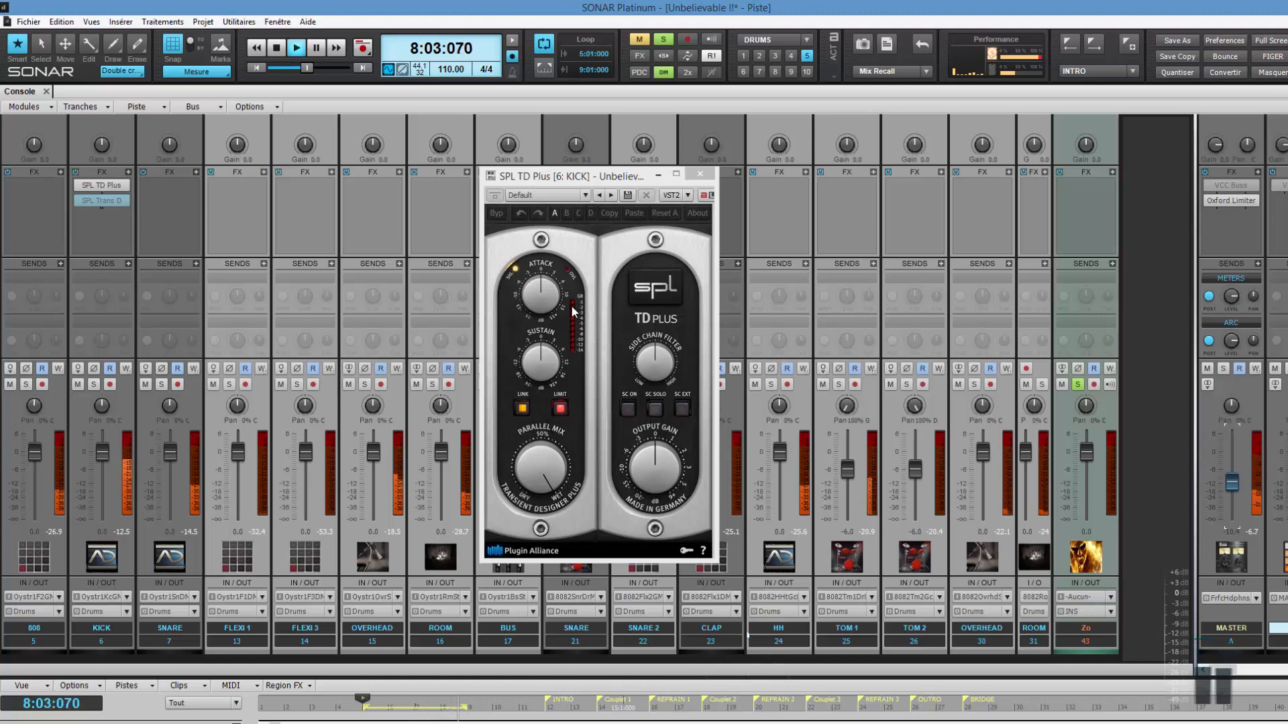
pyautogui.click(561, 409)
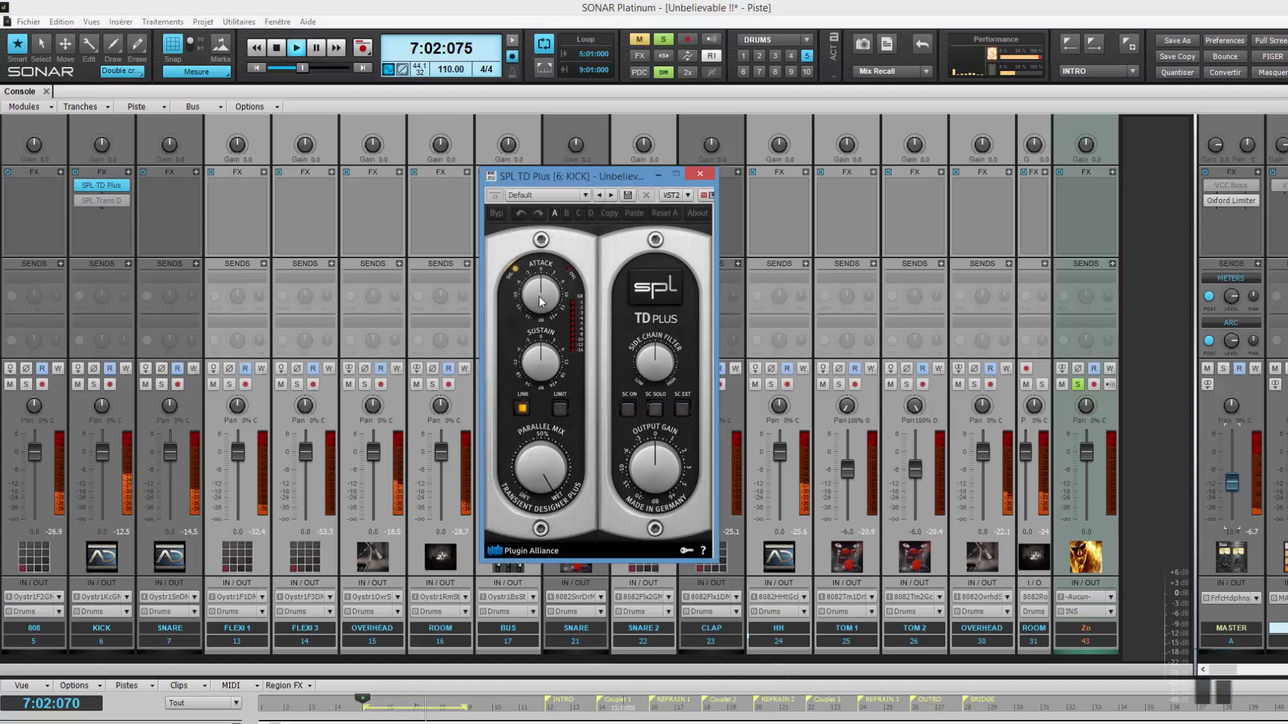
pyautogui.moveTo(545, 299); pyautogui.dragTo(556, 285)
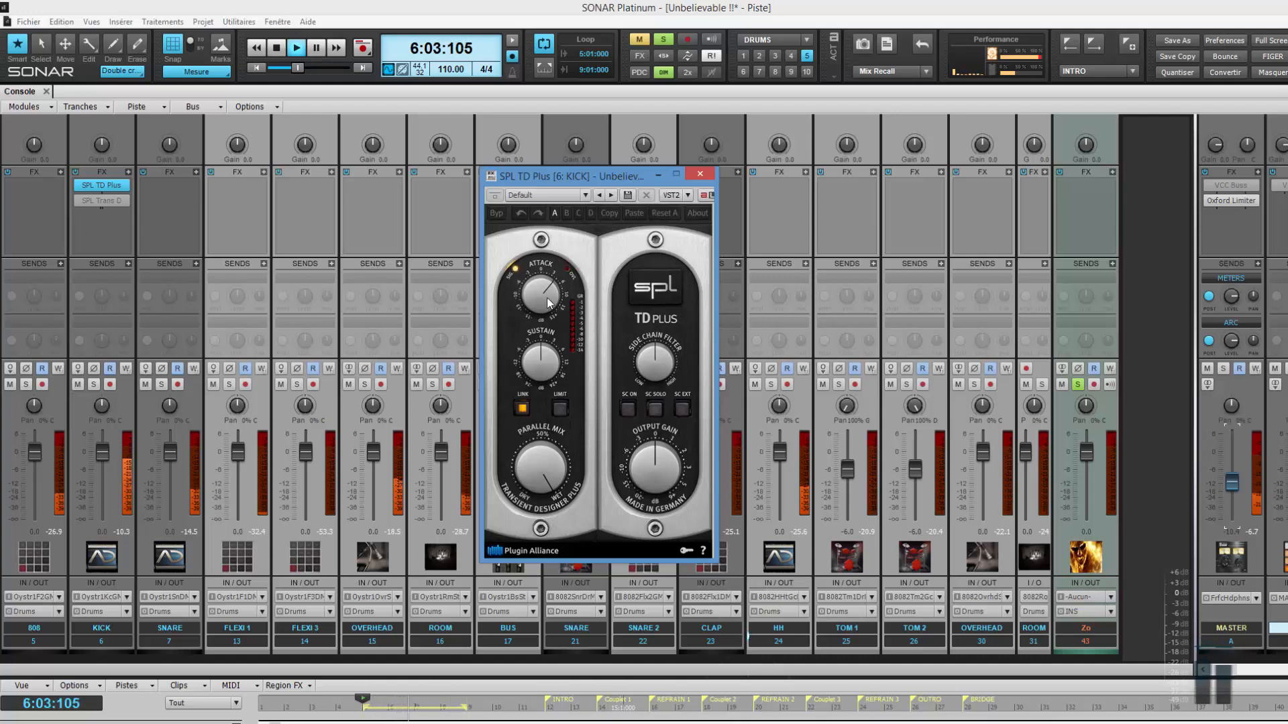
pyautogui.click(561, 407)
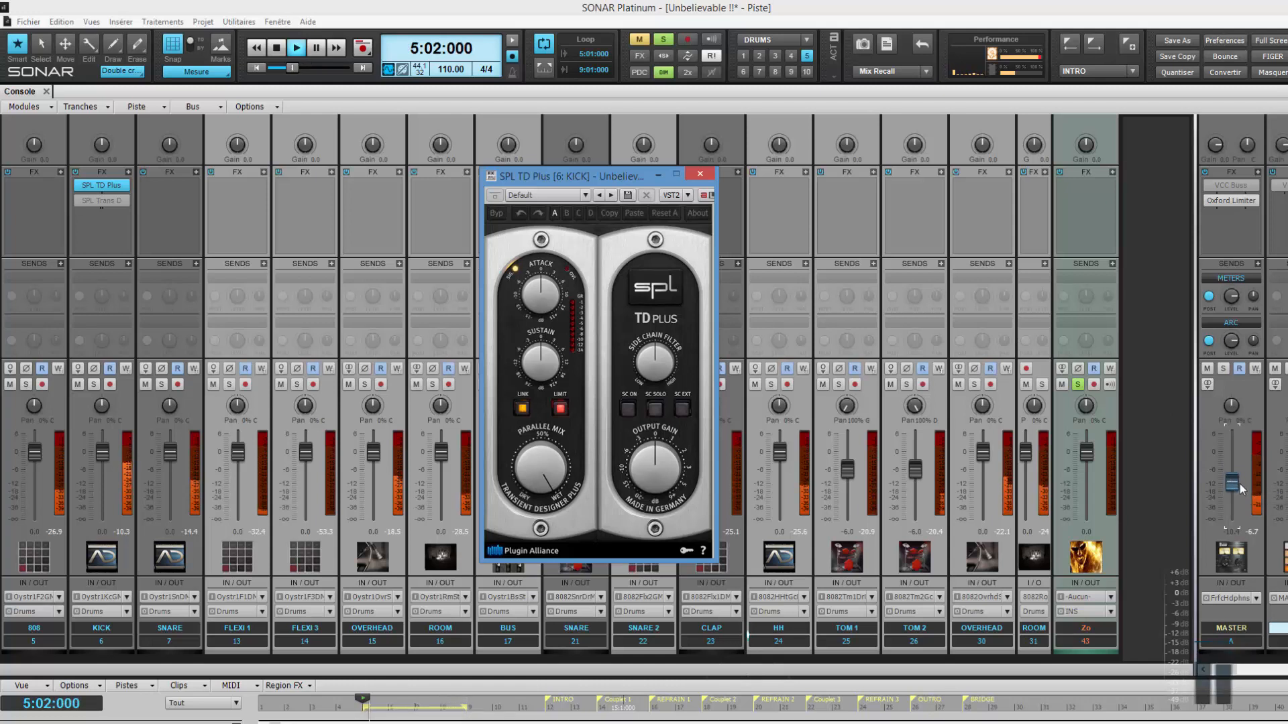
# Raise the MASTER bus fader to -4.4 and take the Zo track out of solo
pyautogui.moveTo(1239, 487); pyautogui.dragTo(1233, 467)
pyautogui.scroll(2, 1234, 468)
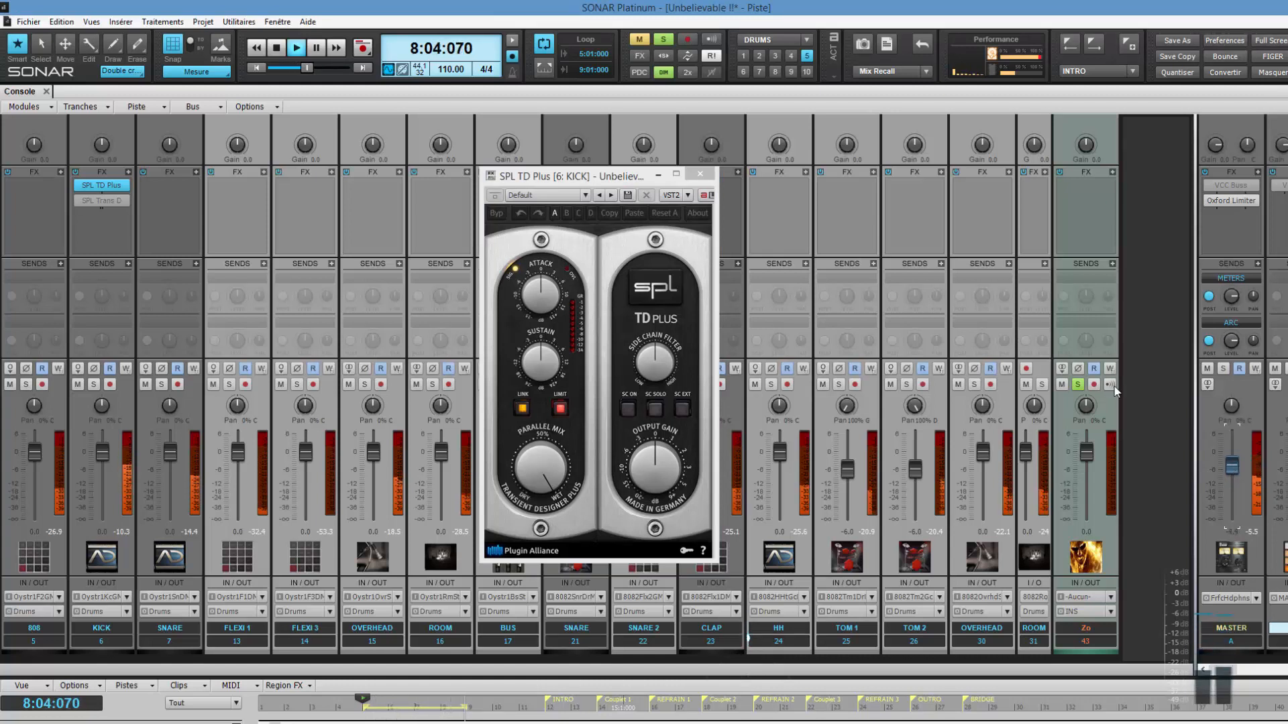
pyautogui.click(1077, 384)
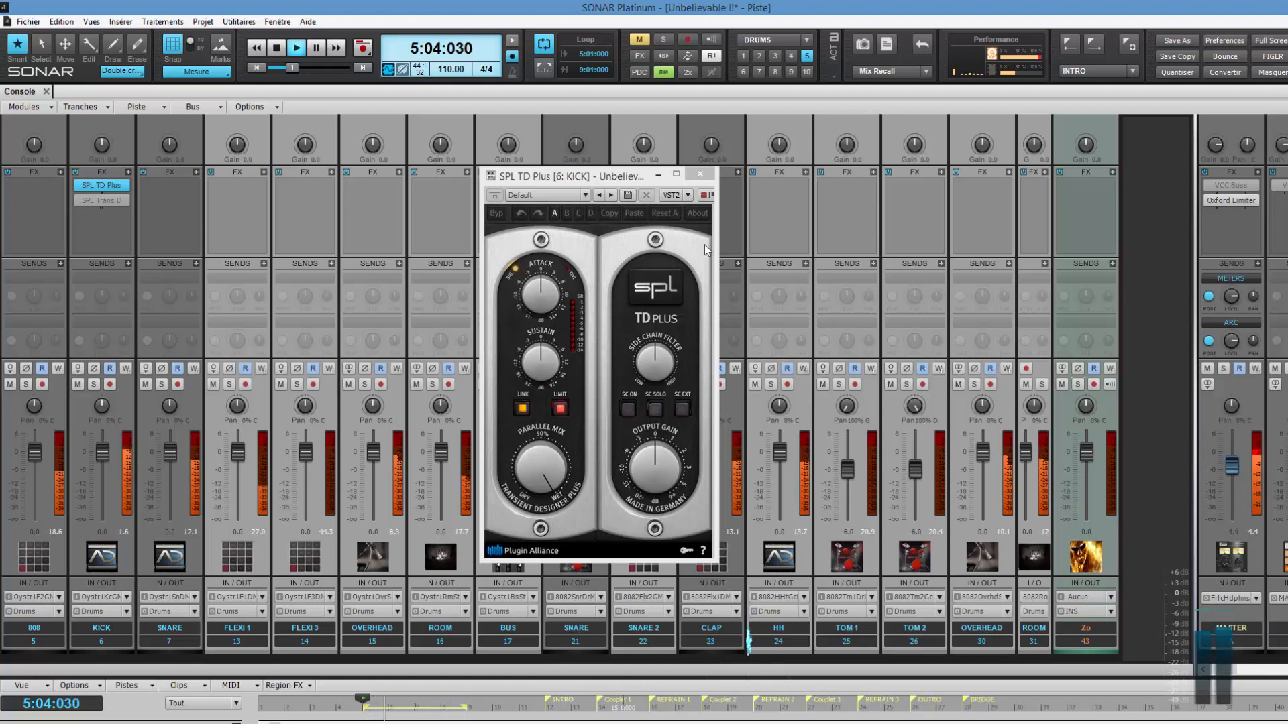
# Bypass the SPL TD Plus plug-in on the KICK track and close its window
pyautogui.click(497, 213)
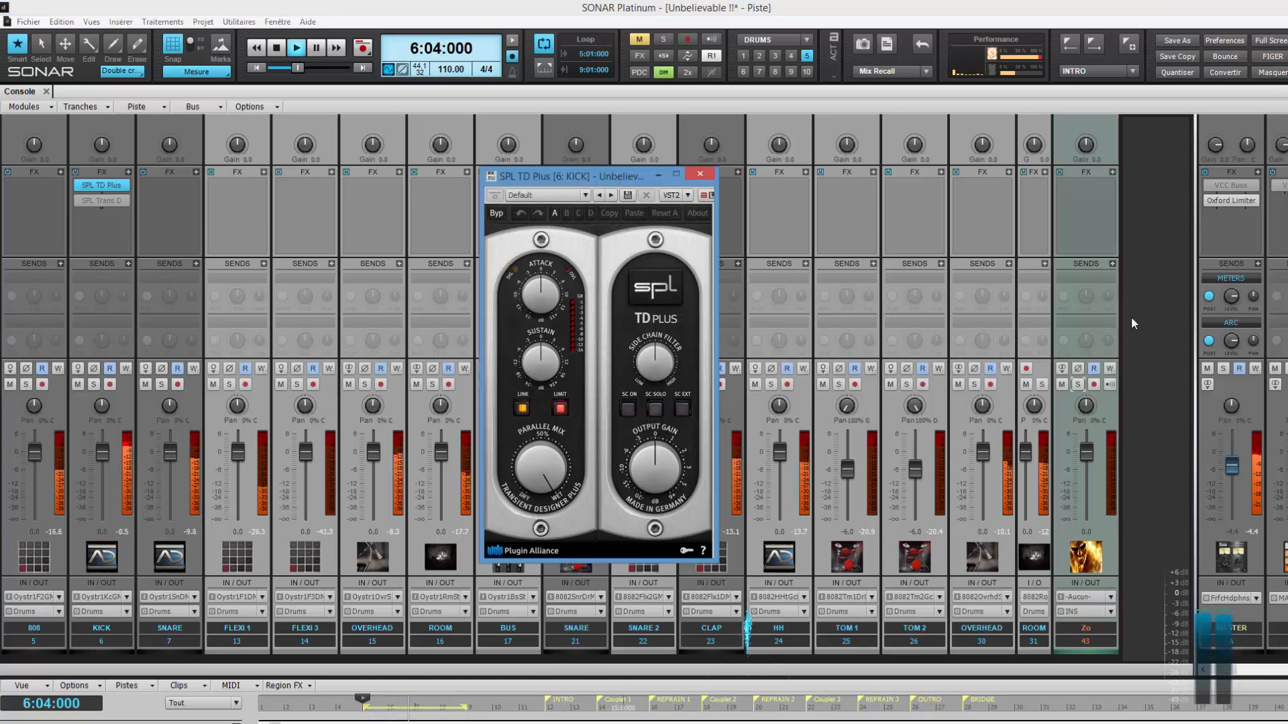
pyautogui.click(700, 174)
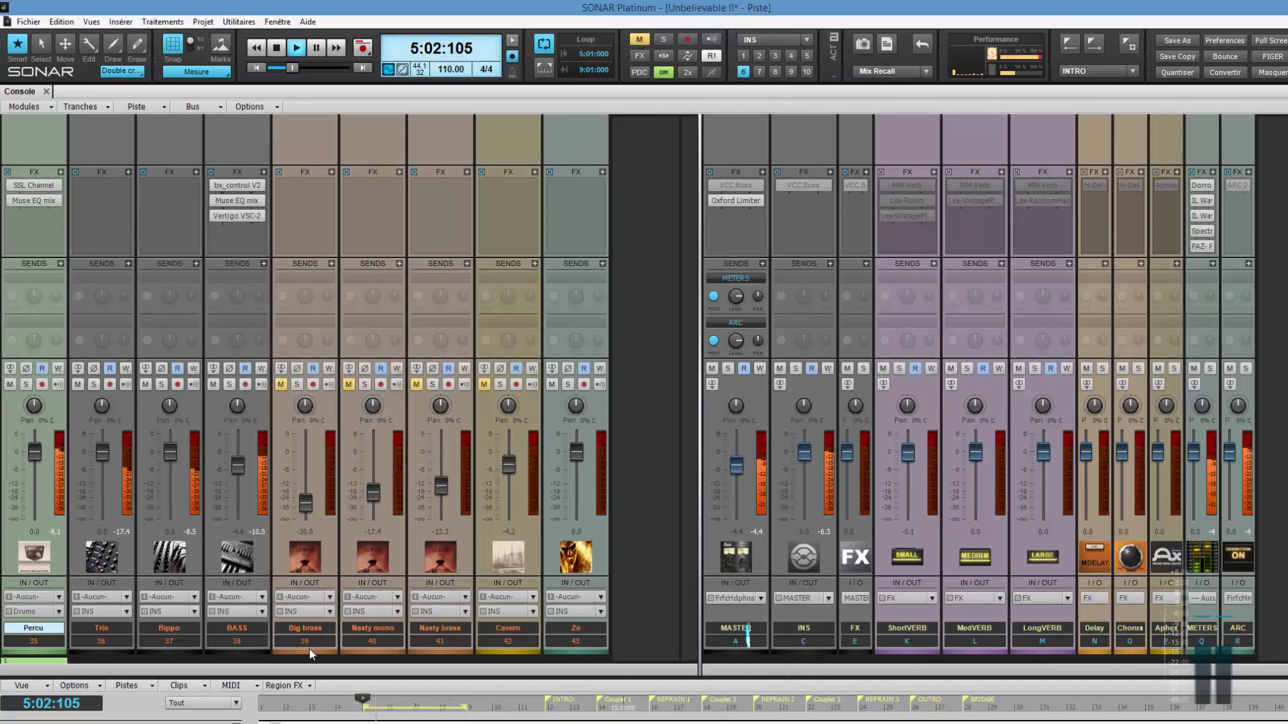
# Select tracks 39 to 42, Big brass through Cavern, temporarily unmute them together and mute them again
pyautogui.moveTo(291, 641); pyautogui.dragTo(517, 642)
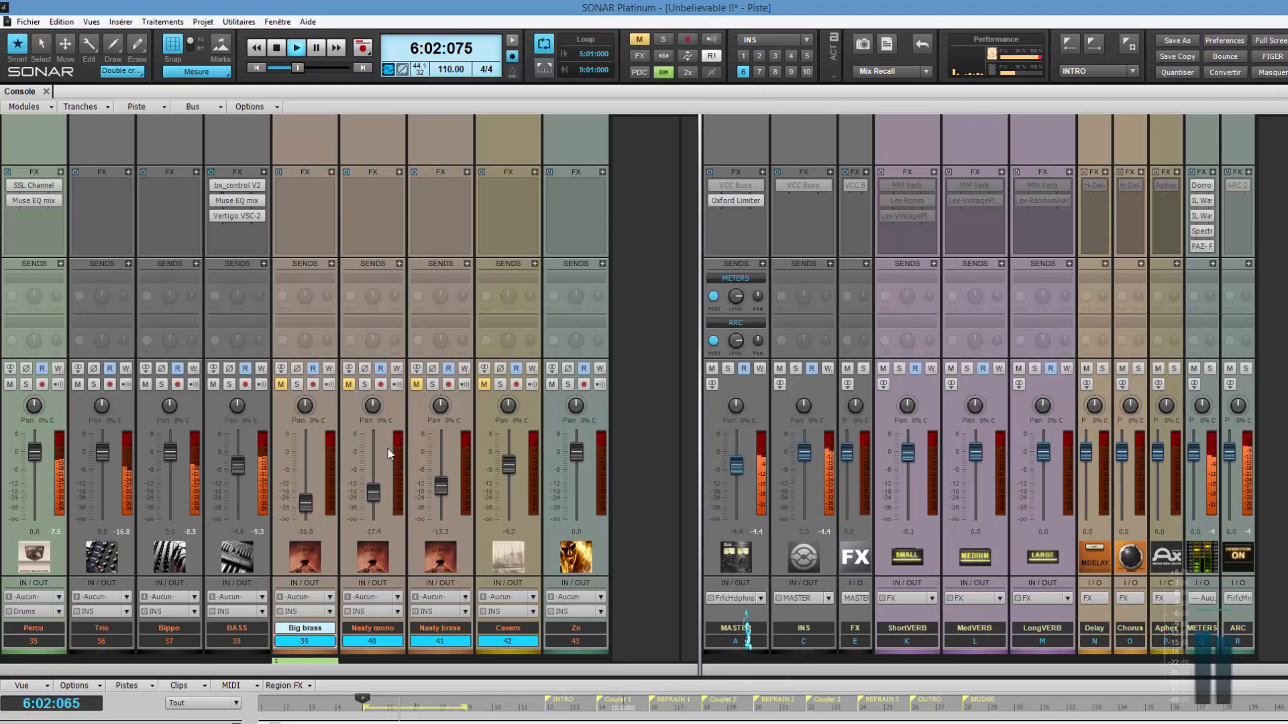
pyautogui.click(281, 387)
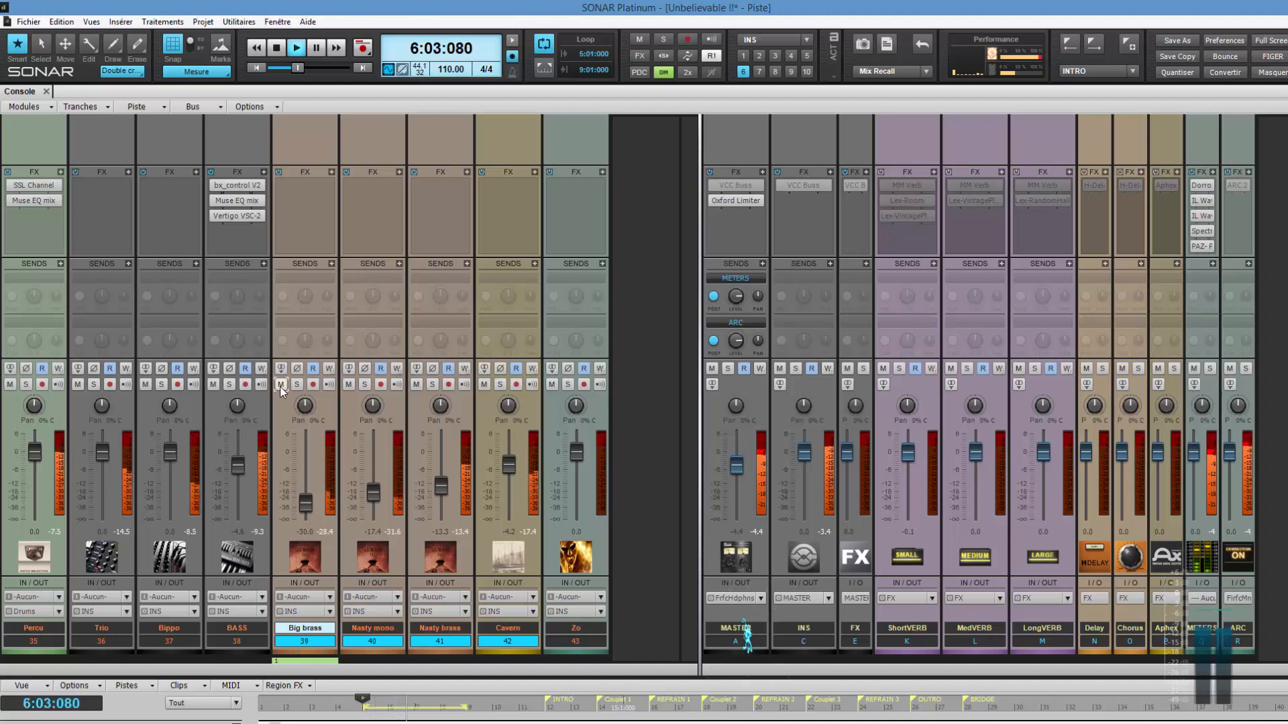
pyautogui.keyDown('ctrl'); pyautogui.click(280, 386); pyautogui.keyUp('ctrl')
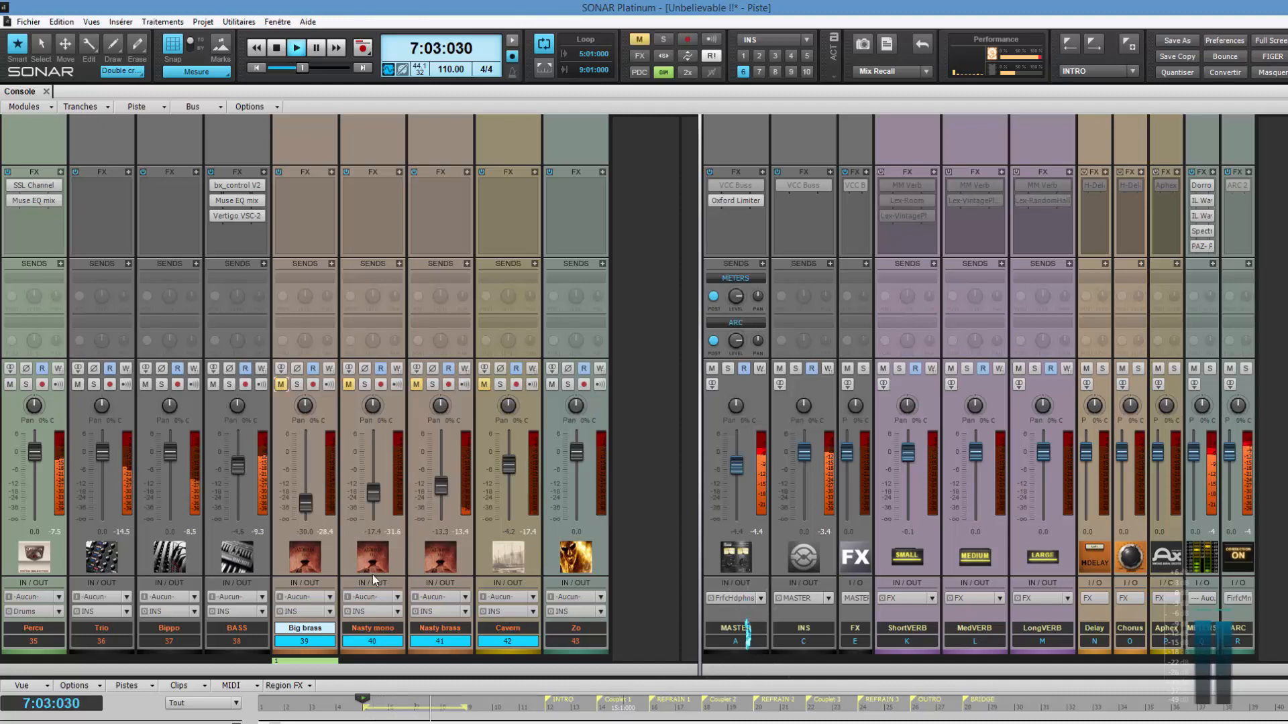
pyautogui.click(312, 646)
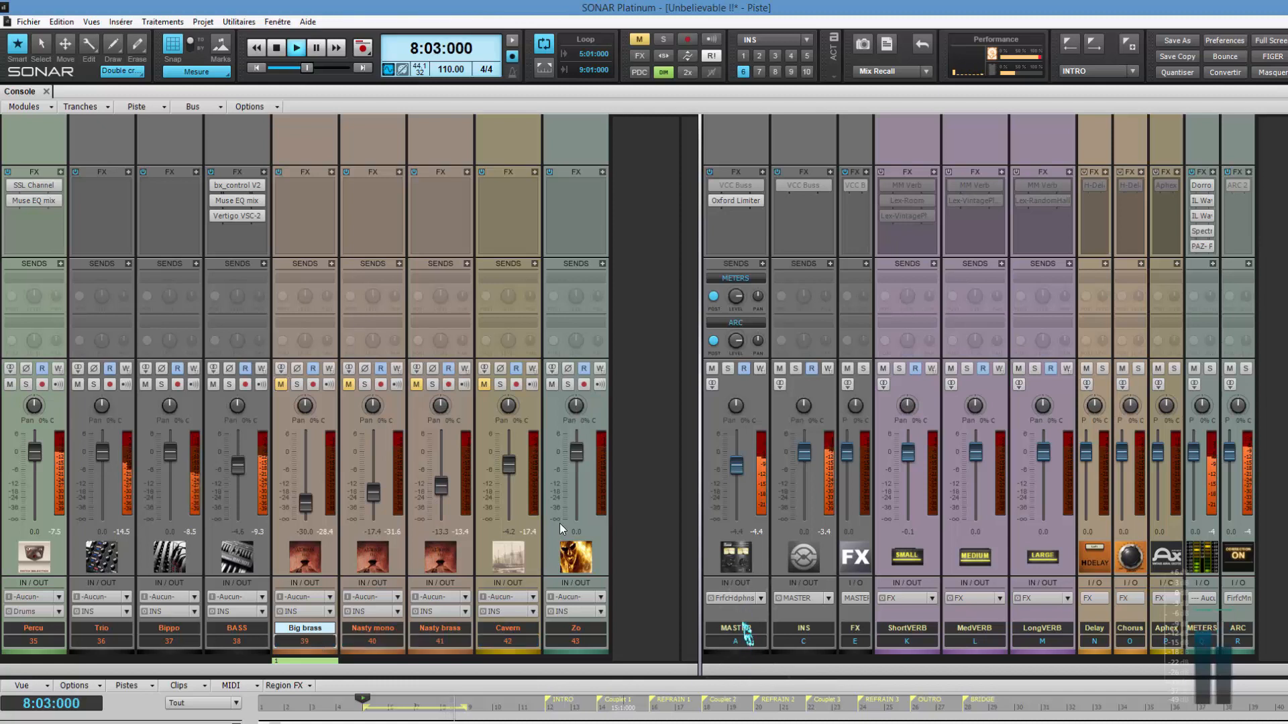
# Solo the Zo track and mute the Percu, Trio, Bippo and BASS tracks
pyautogui.click(568, 385)
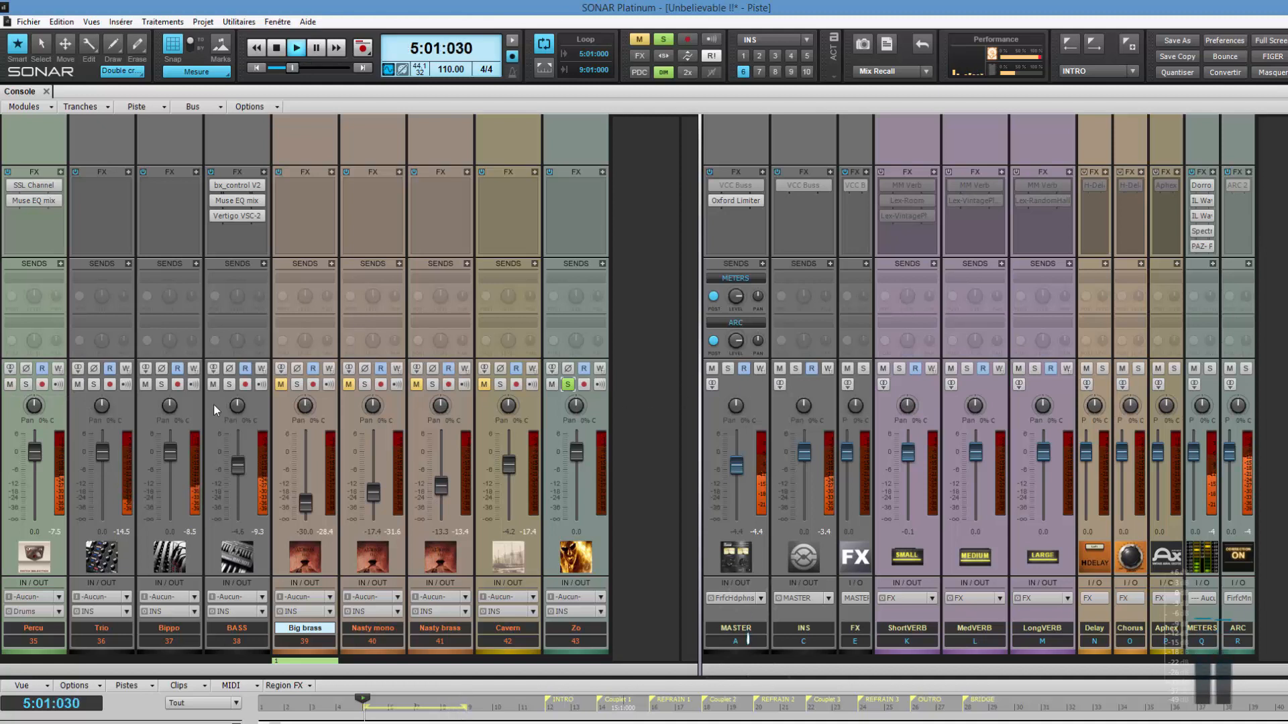
pyautogui.click(10, 383)
pyautogui.click(77, 385)
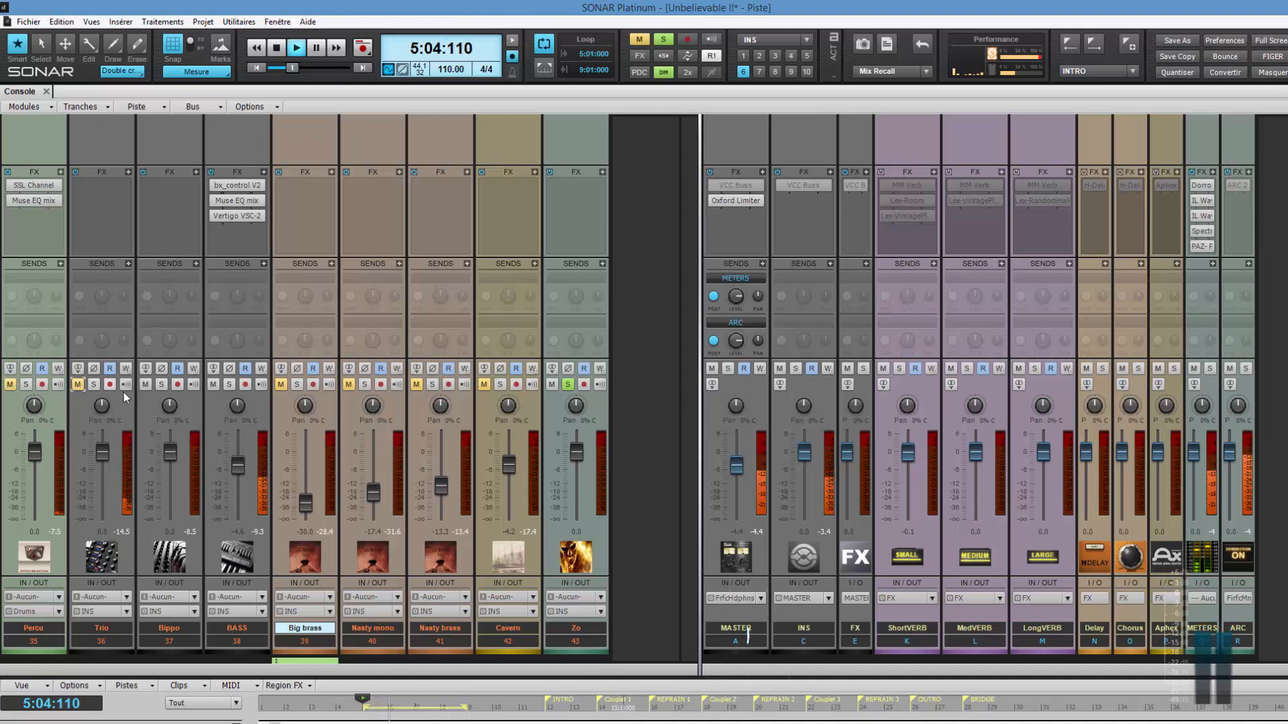
pyautogui.click(214, 384)
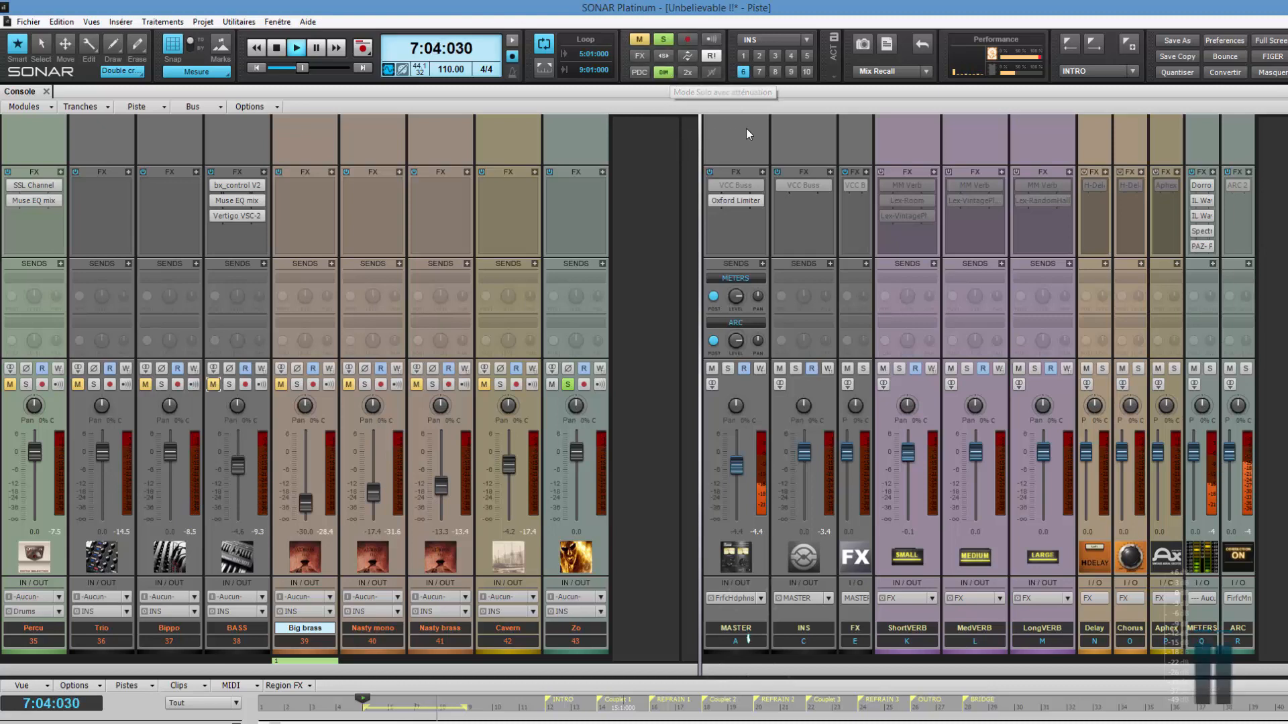
# Switch to the DRUMS screenset, take Zo out of solo and solo the KICK track instead
pyautogui.press('5')
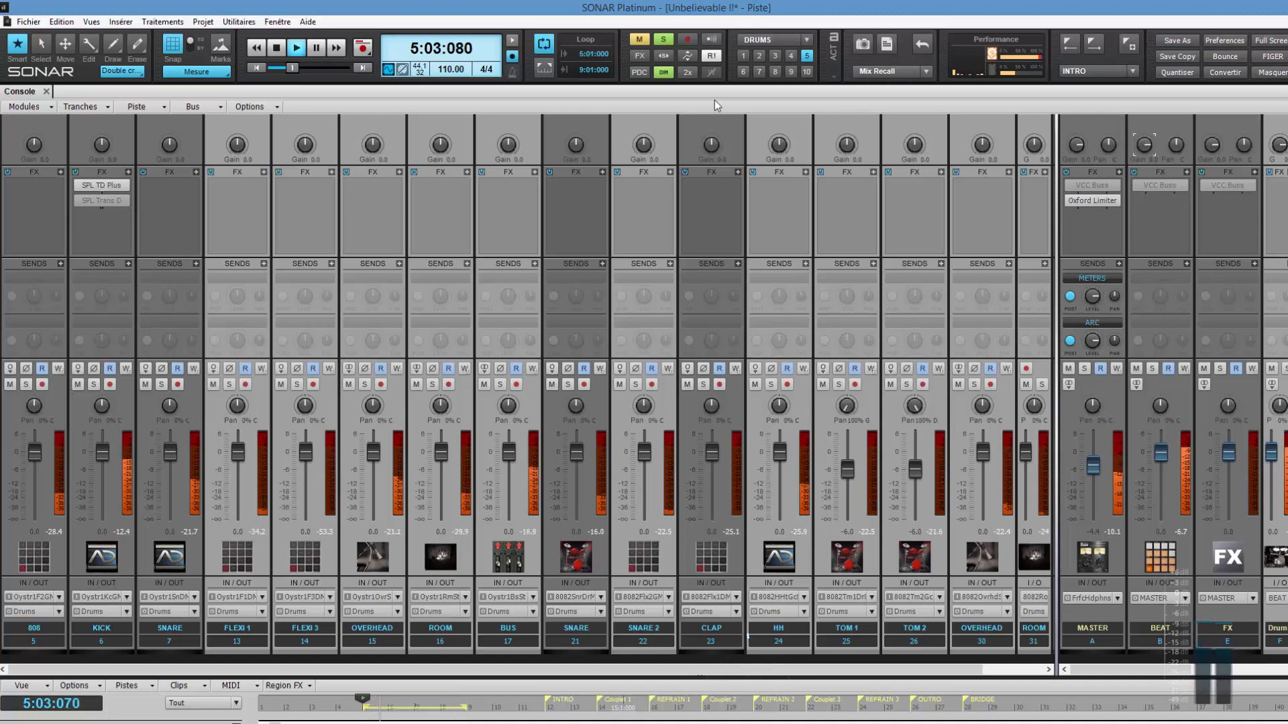
pyautogui.click(1032, 671)
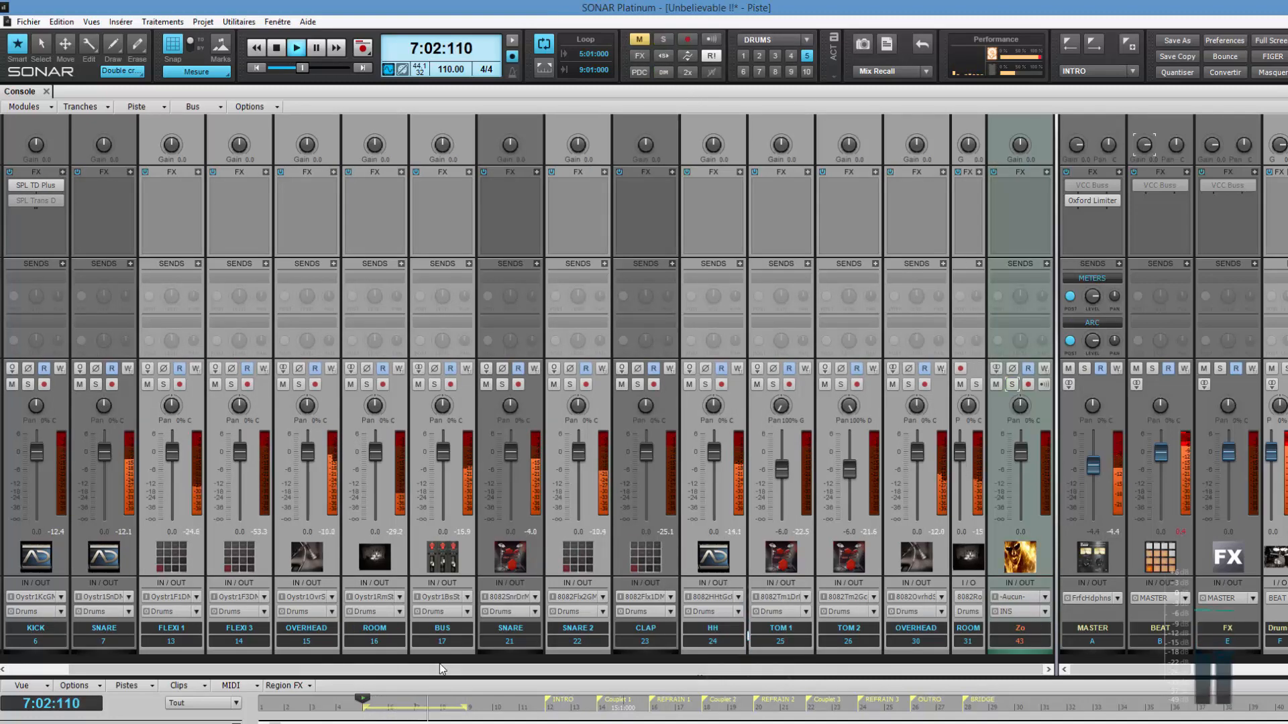
pyautogui.moveTo(440, 666); pyautogui.dragTo(289, 681)
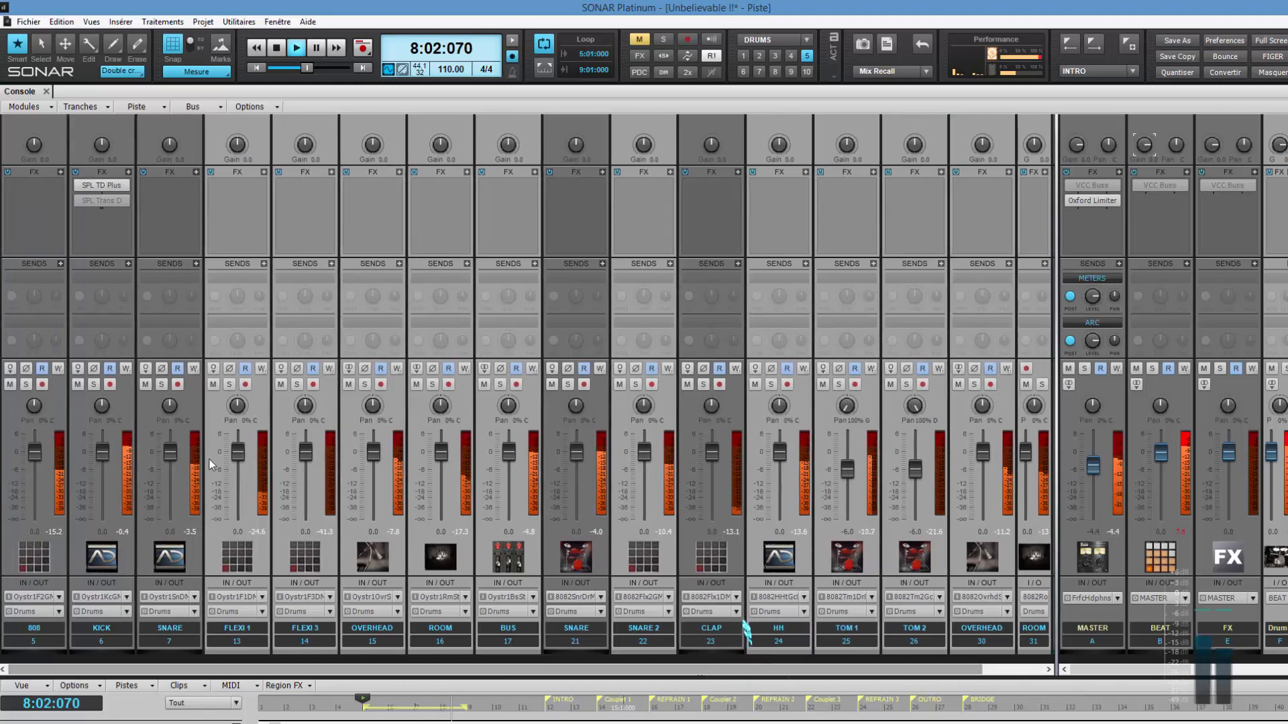
pyautogui.click(96, 387)
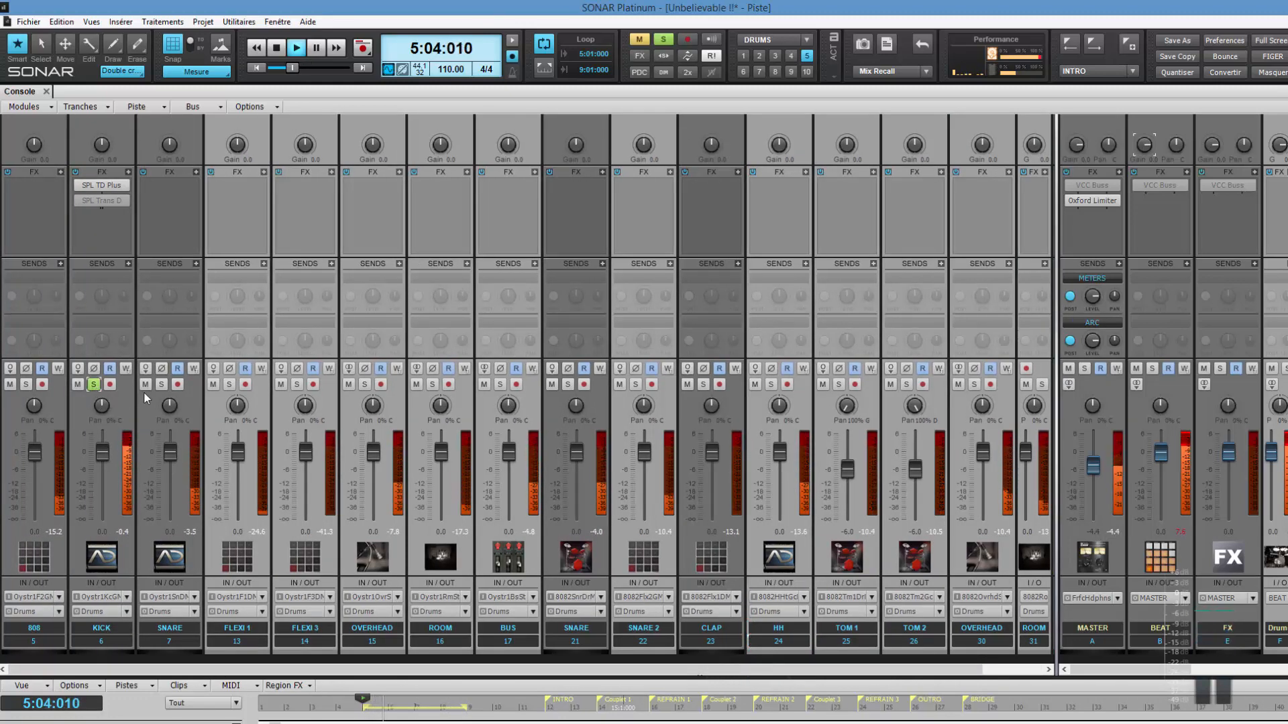
# Open the SPL TD Plus plug-in on the KICK track and reposition its window higher over the console
pyautogui.doubleClick(104, 187)
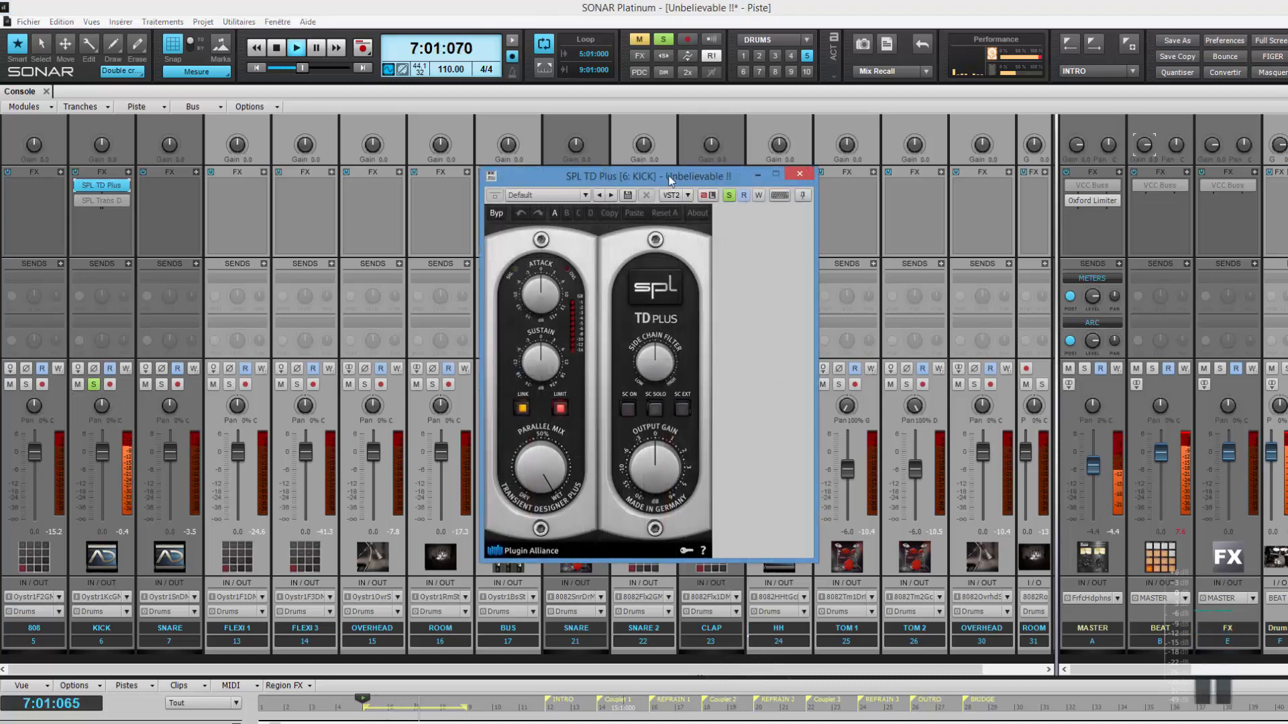
pyautogui.moveTo(670, 180); pyautogui.dragTo(614, 137)
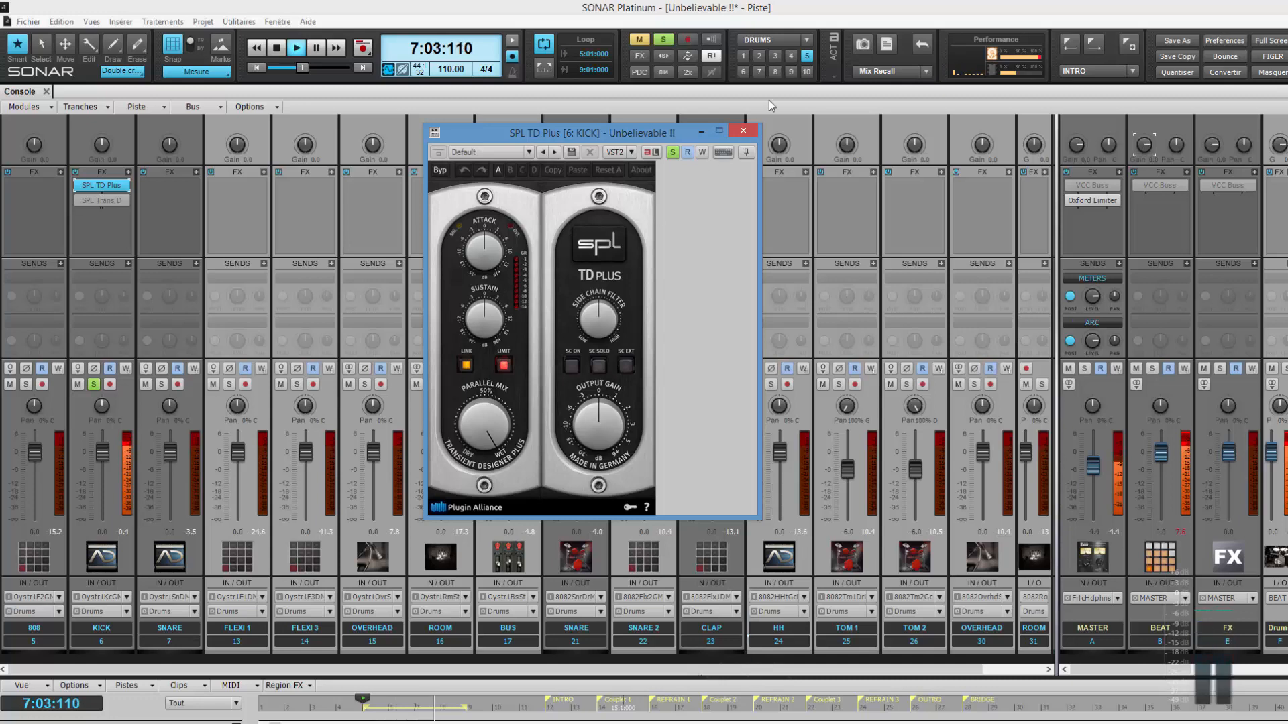
# Switch to the PROD screenset, enlarge the KICK track and turn on its live waveform preview
pyautogui.click(761, 55)
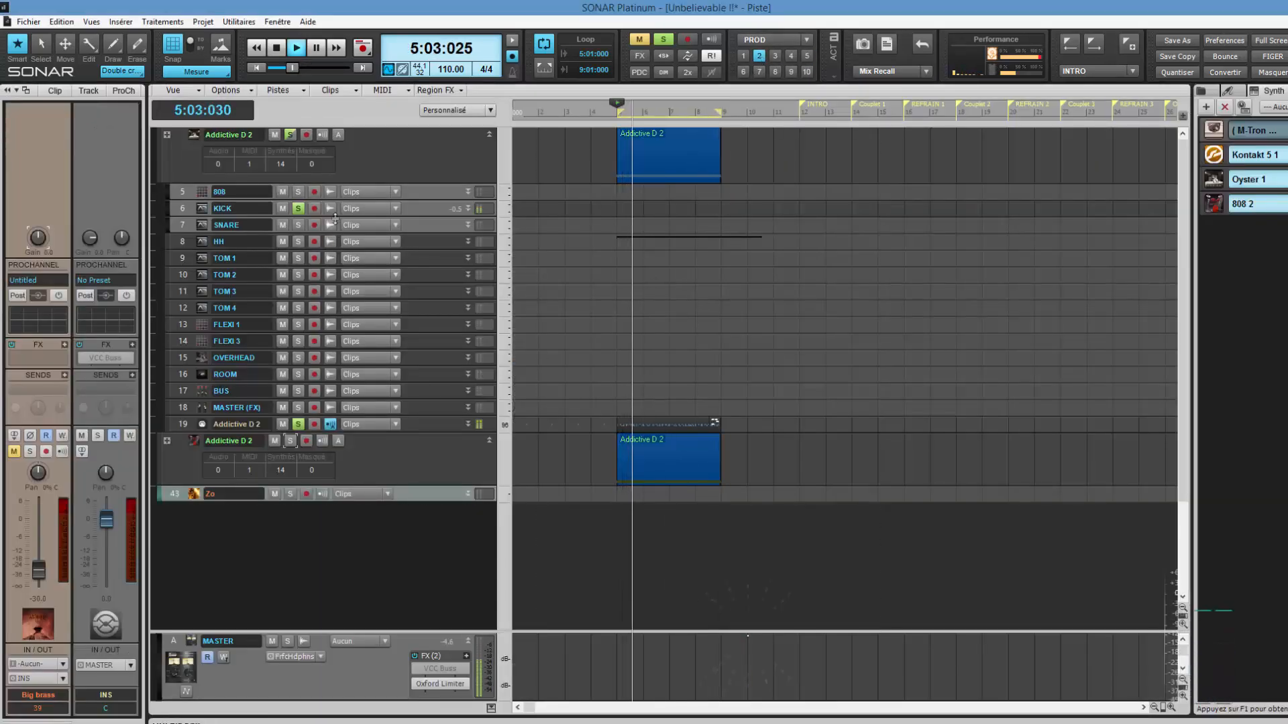
pyautogui.moveTo(330, 216); pyautogui.dragTo(330, 328)
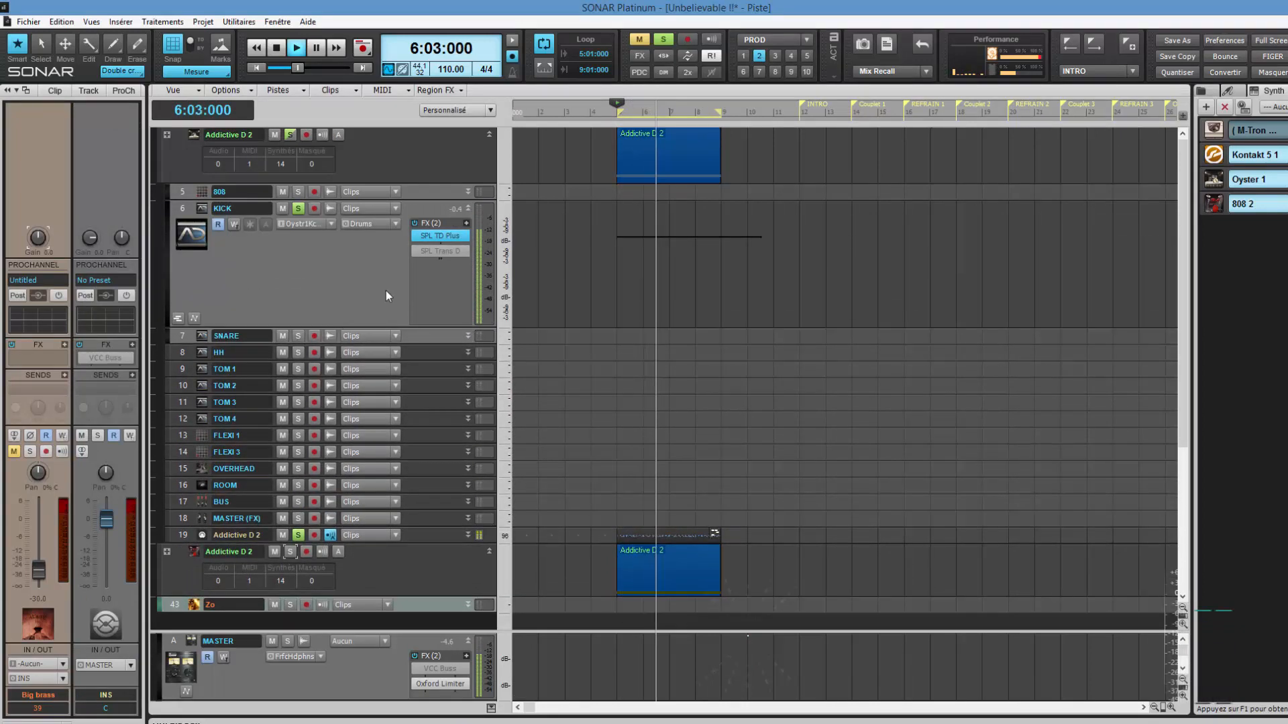
pyautogui.click(330, 208)
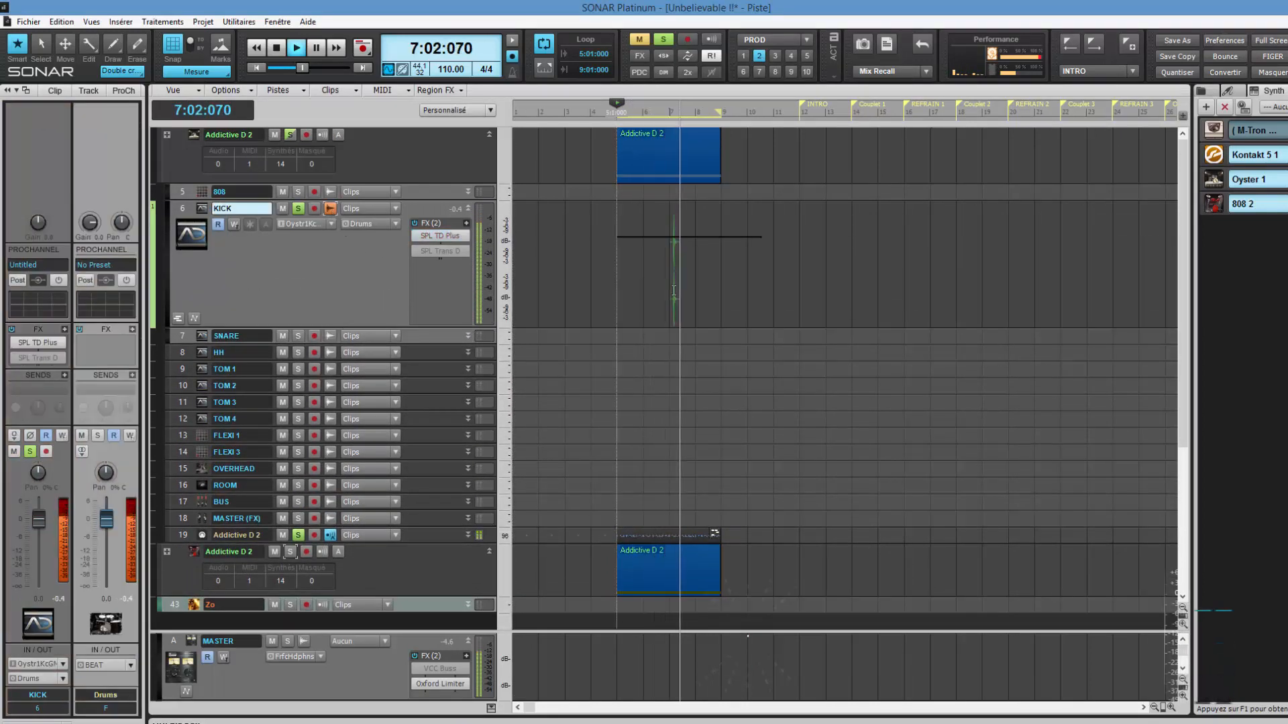
# Zoom in on the KICK track's live waveform to examine the shape of its unprocessed transients
pyautogui.click(1169, 707)
pyautogui.click(1169, 707)
pyautogui.click(1170, 708)
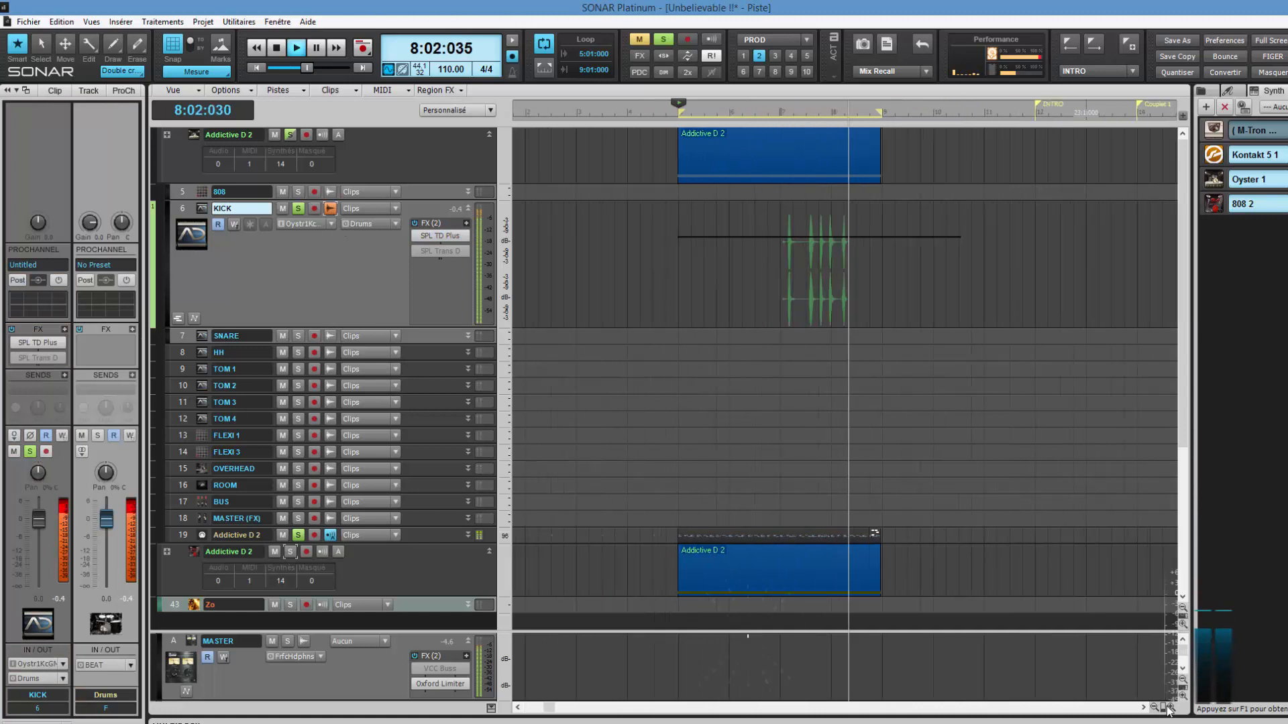
pyautogui.click(1170, 708)
pyautogui.click(1169, 708)
pyautogui.click(1169, 708)
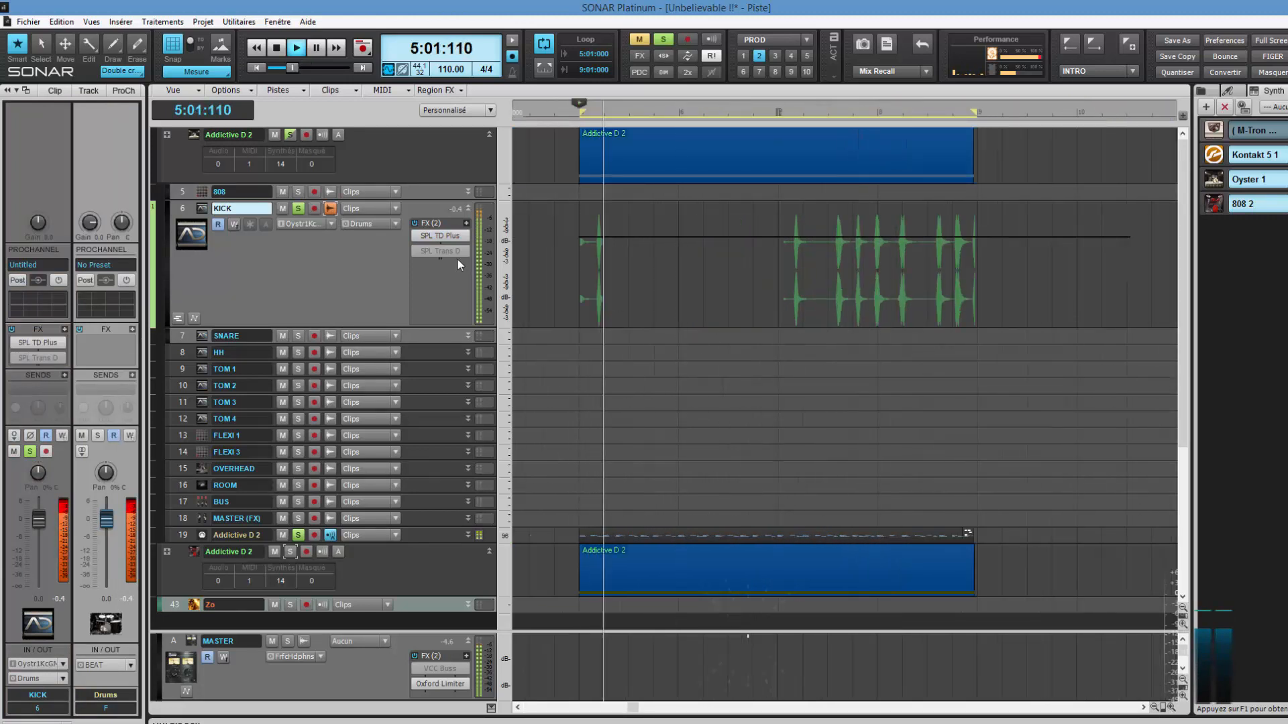
pyautogui.click(1172, 707)
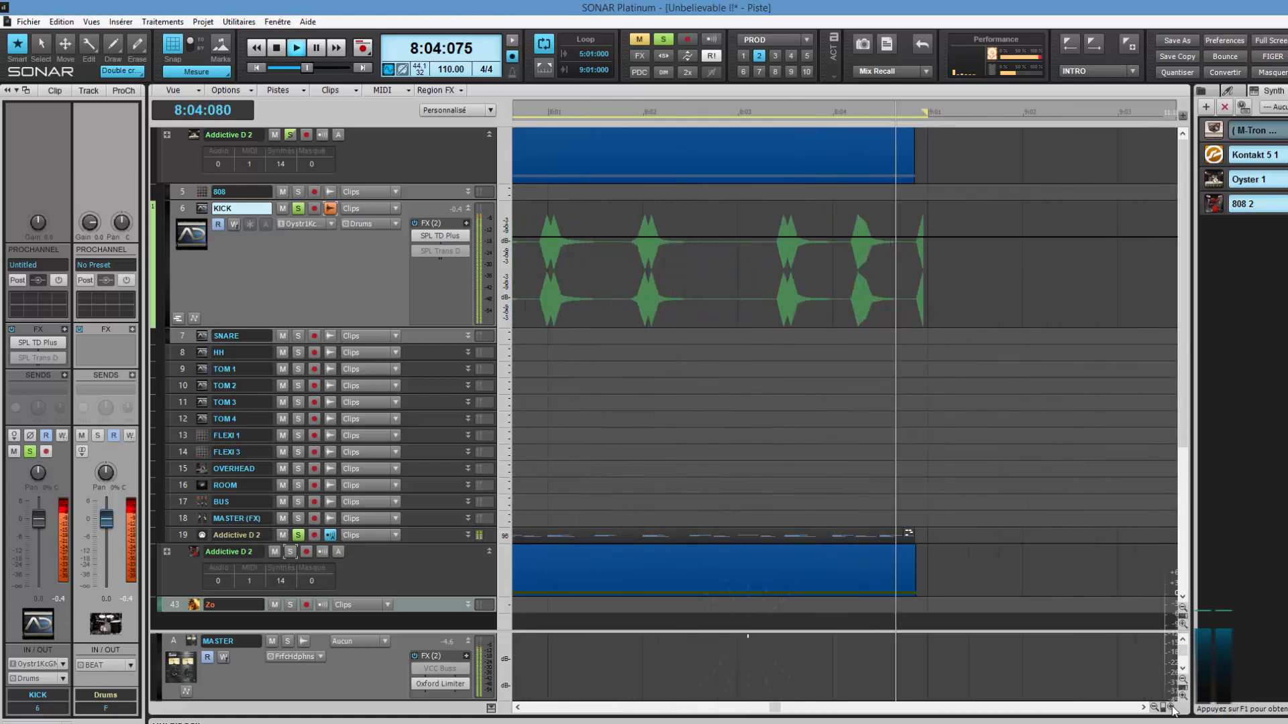
pyautogui.click(1171, 707)
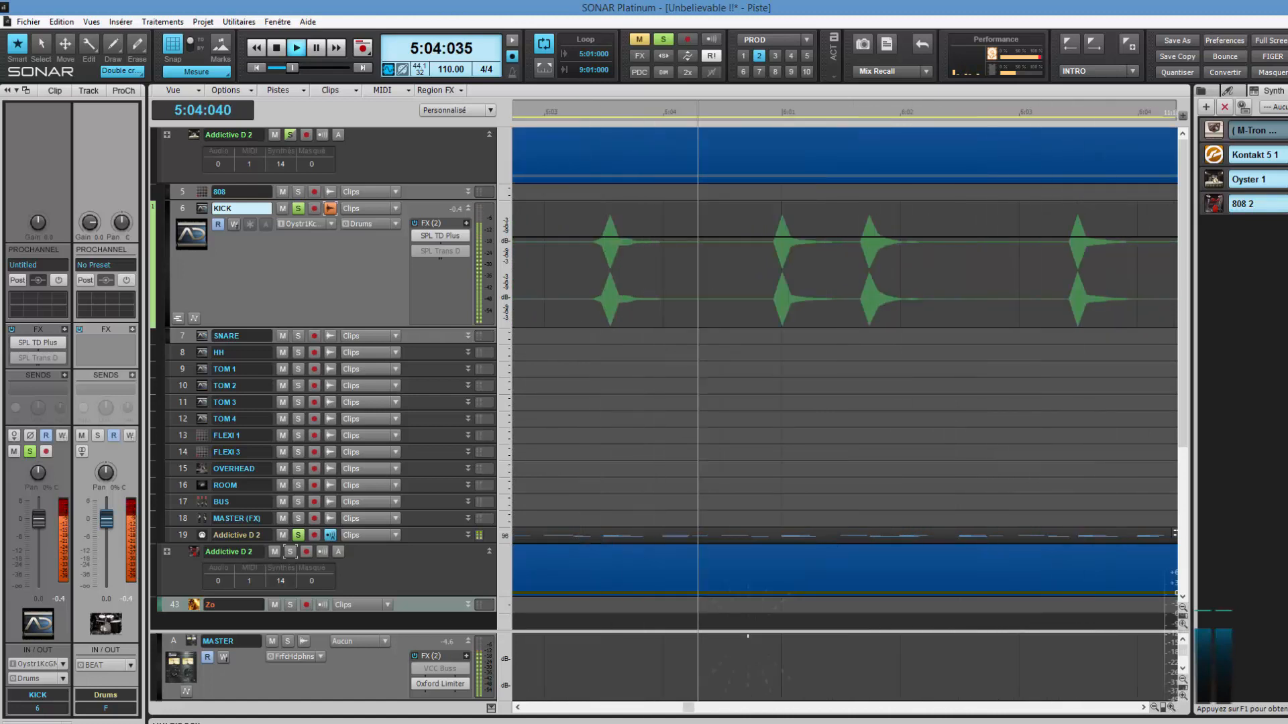
# Hide the browser and collapse the inspector to widen the clips area around the KICK waveform
pyautogui.press('b')
pyautogui.press('i')
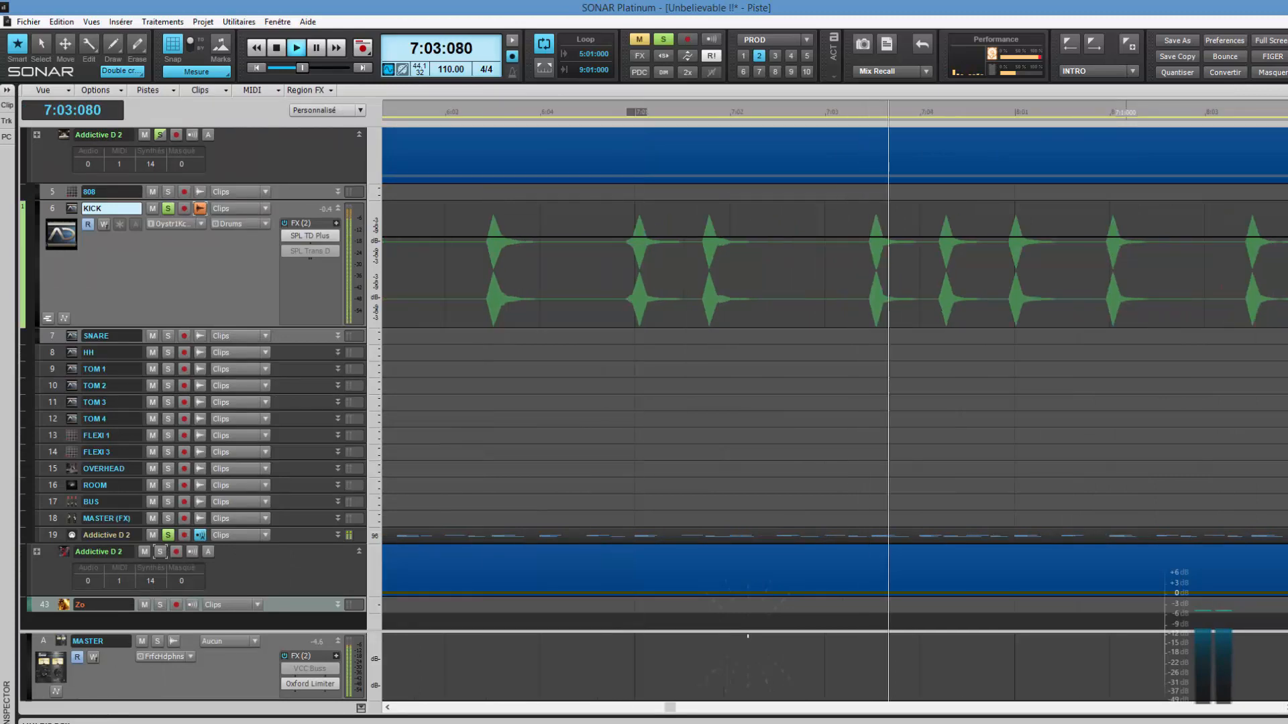
pyautogui.scroll(-2, 1088, 532)
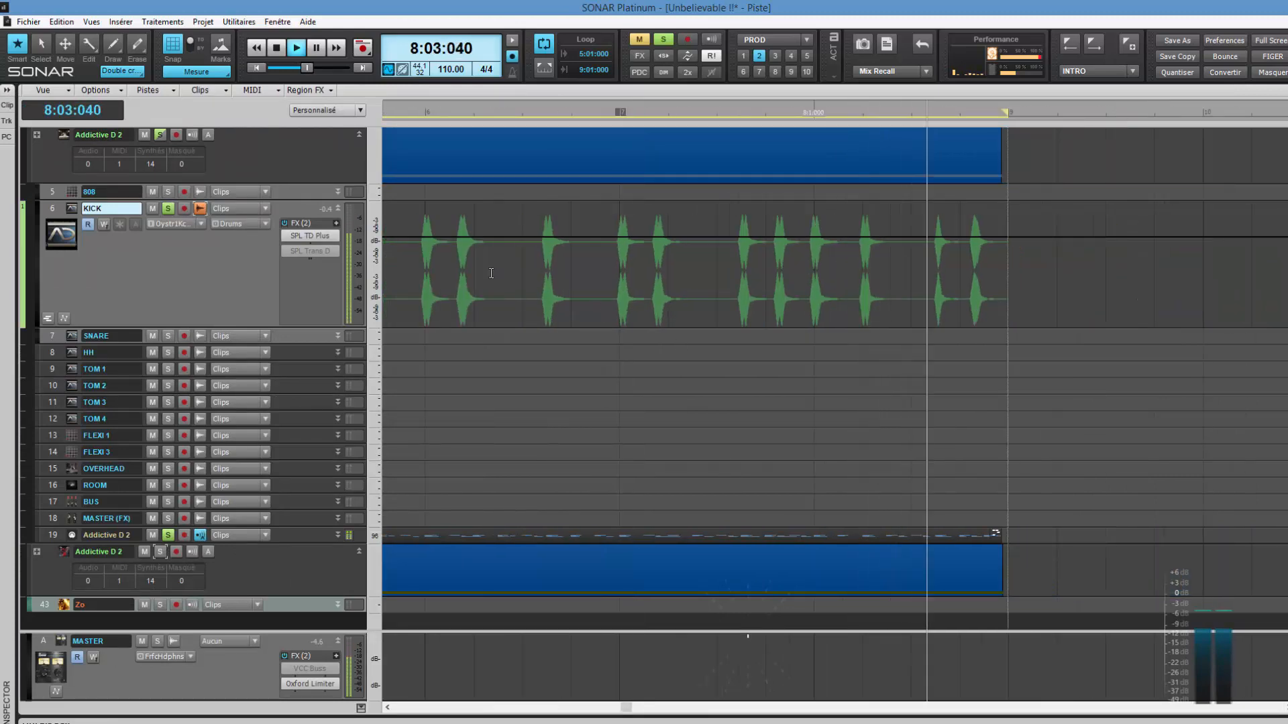
# Reopen SPL TD Plus on the KICK track, move its window over the track list and take it out of bypass
pyautogui.doubleClick(312, 236)
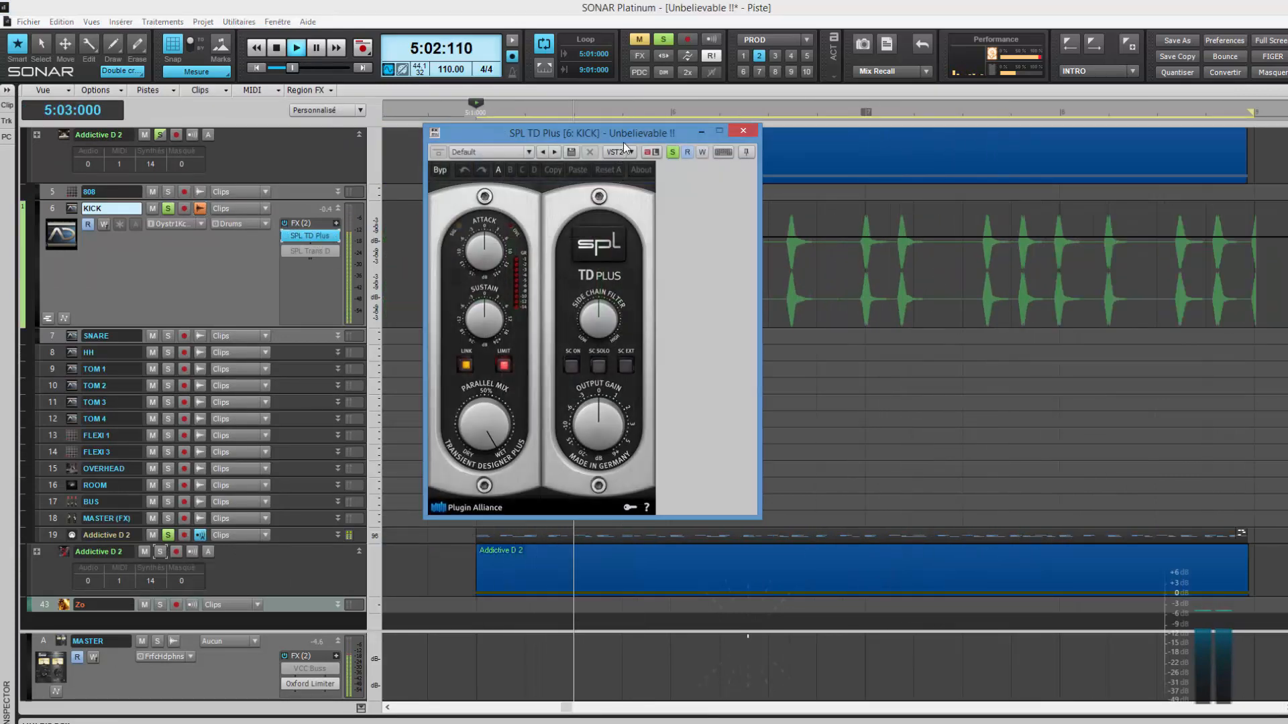
pyautogui.moveTo(623, 143); pyautogui.dragTo(230, 204)
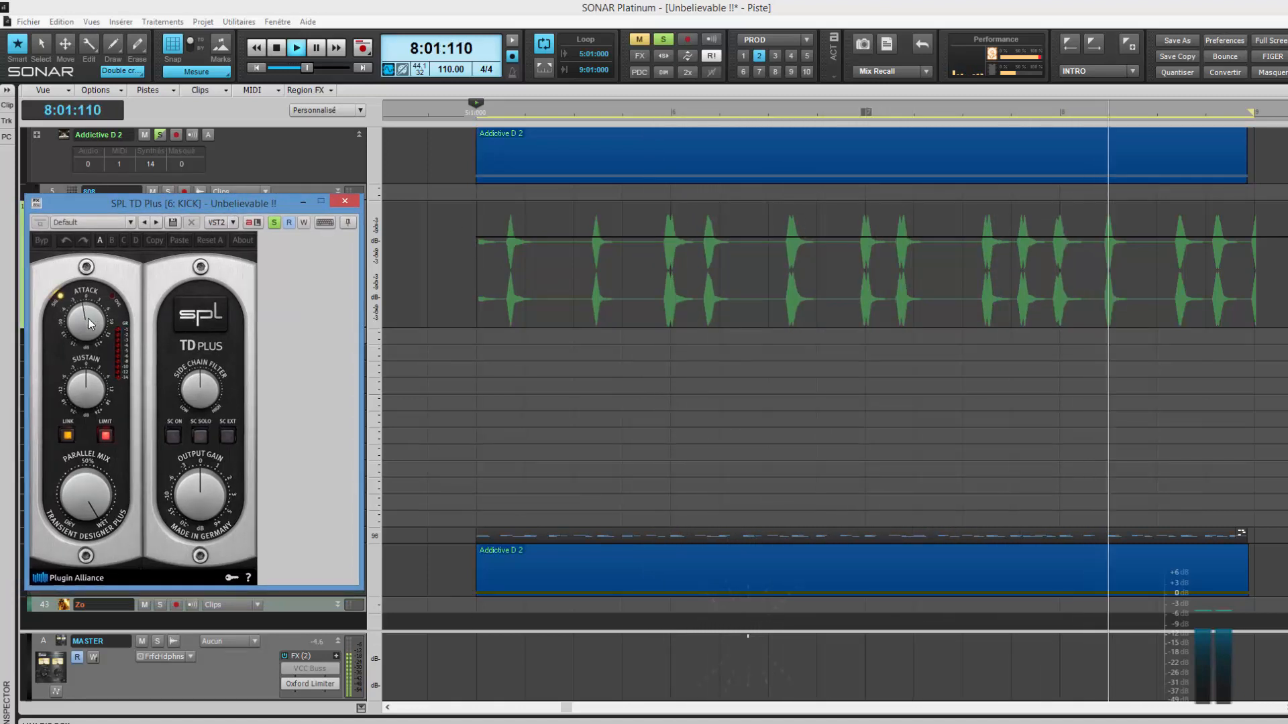
# Turn the TD Plus attack on the kick down to near its minimum
pyautogui.scroll(-4, 88, 323)
pyautogui.scroll(-3, 88, 322)
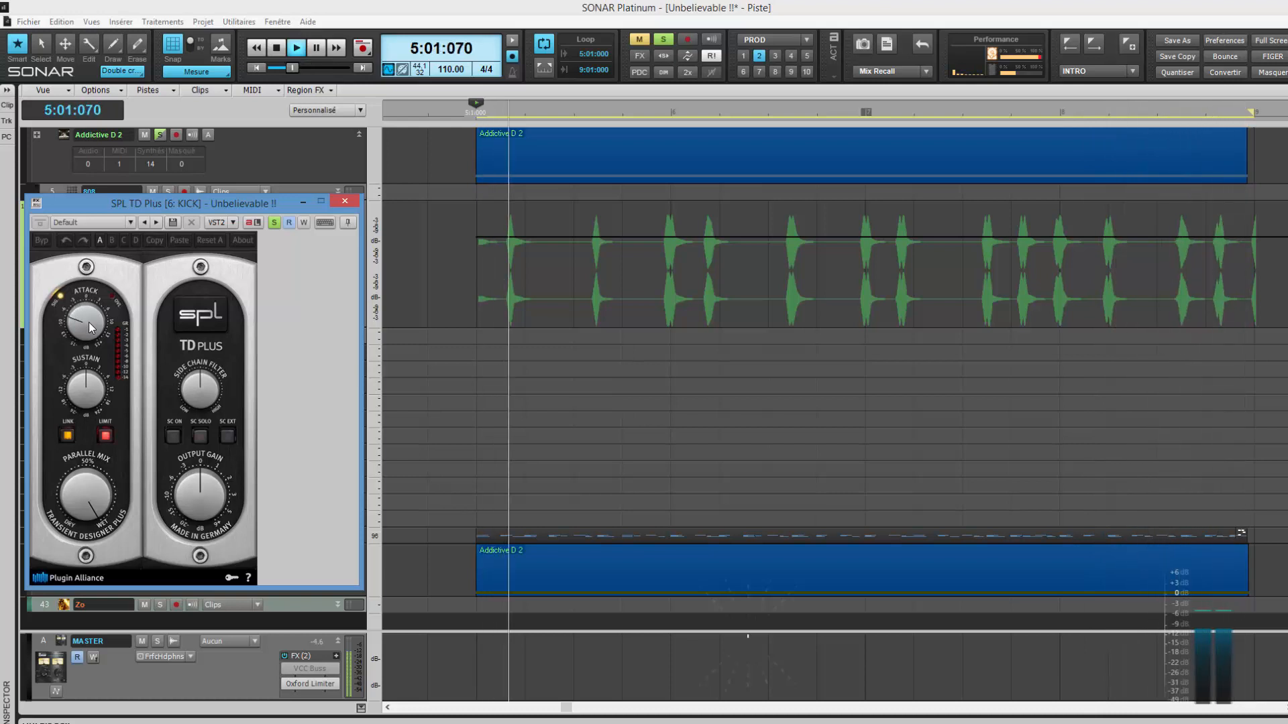
pyautogui.scroll(-2, 90, 322)
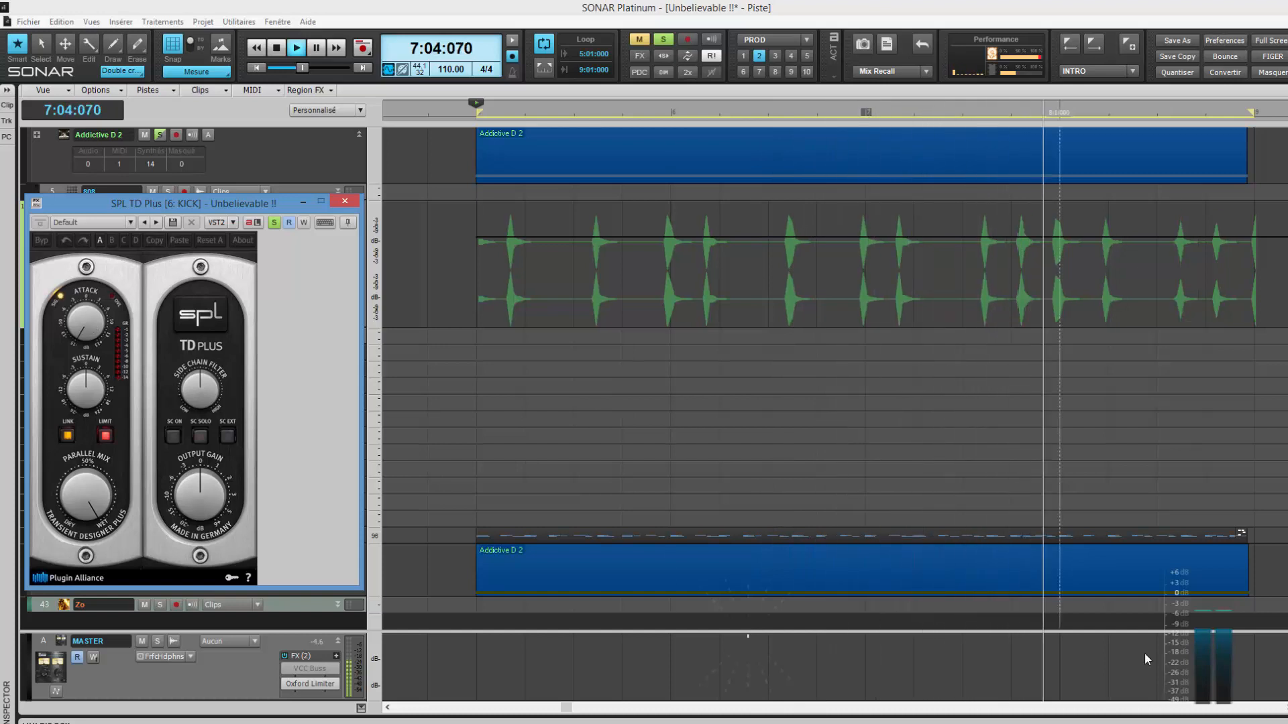
# Zoom in on the KICK waveform to examine how the reduced attack reshapes its transients
pyautogui.click(1285, 708)
pyautogui.click(1285, 708)
pyautogui.click(1285, 707)
pyautogui.click(1285, 708)
pyautogui.click(1285, 708)
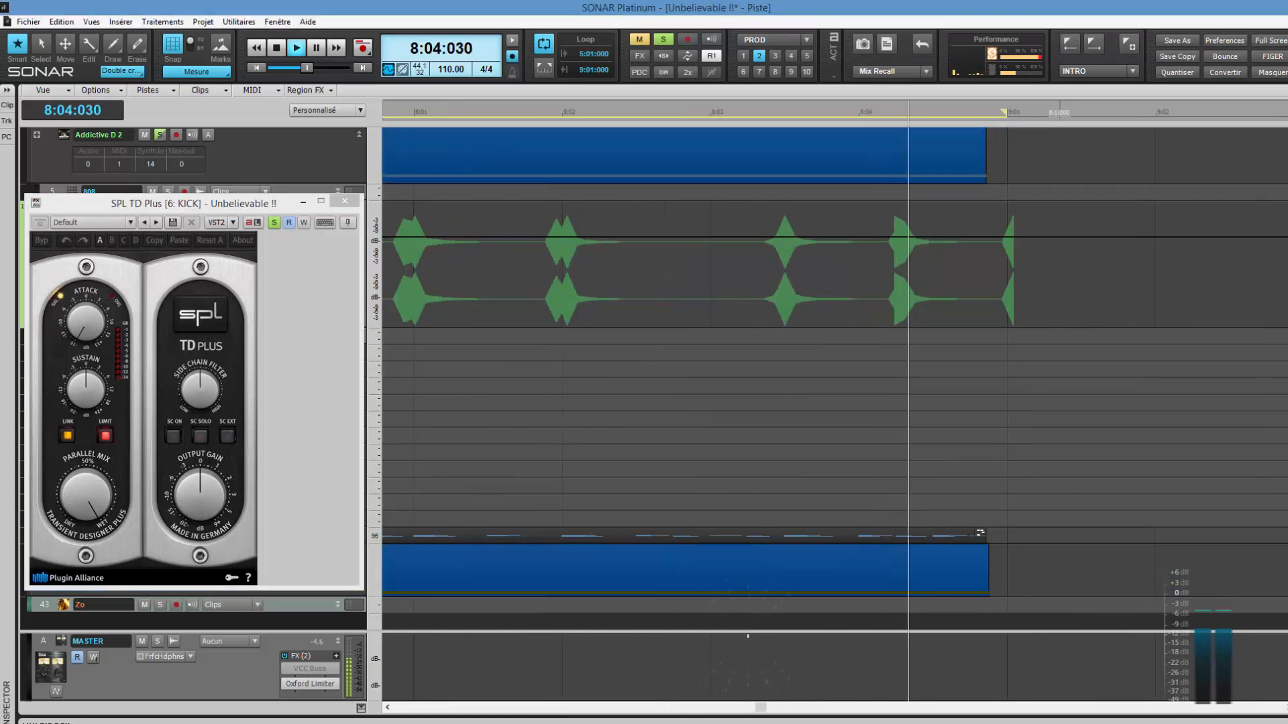
# Return the TD Plus attack to 0, and audition the sustain above and below zero on the kick before centring it
pyautogui.click(1285, 708)
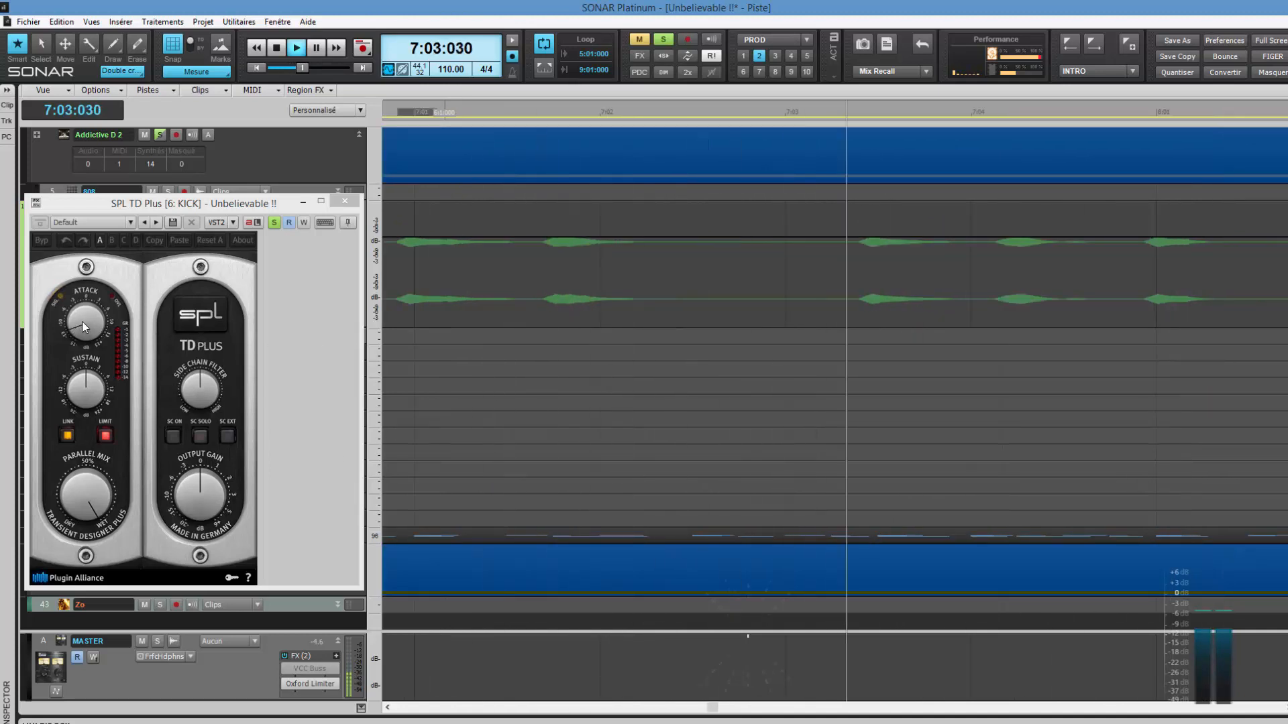
pyautogui.scroll(6, 82, 322)
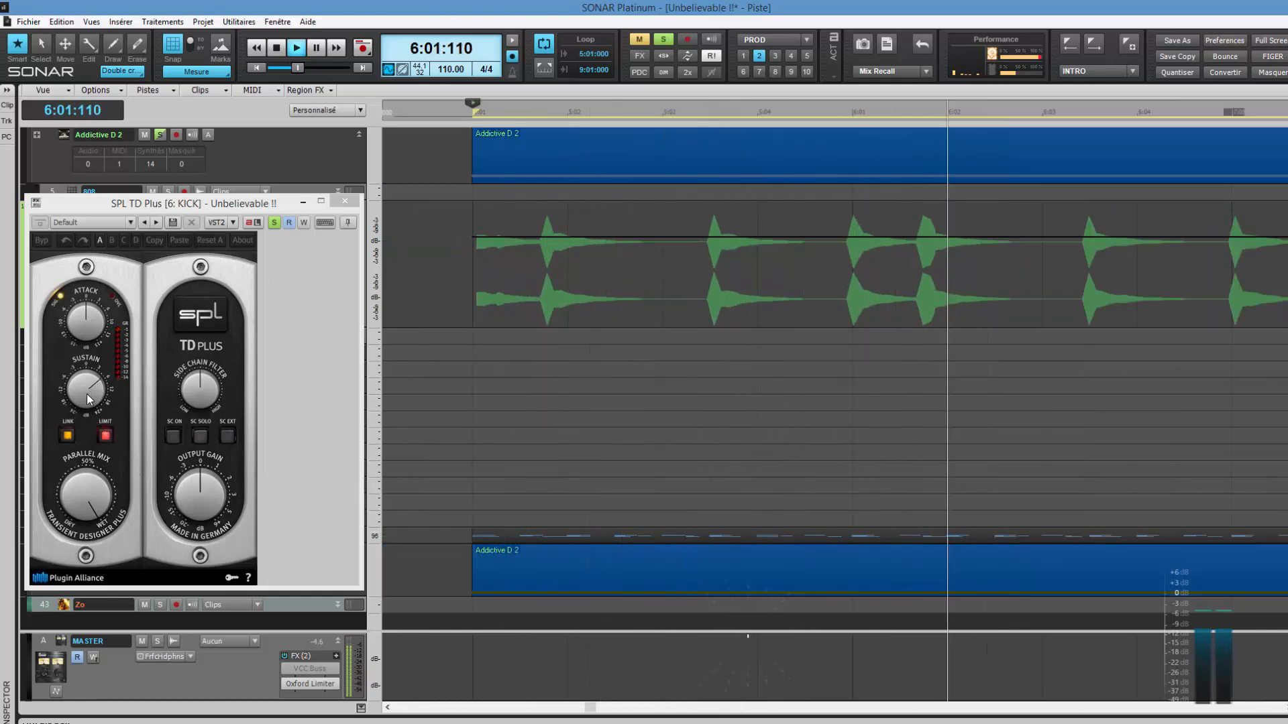
pyautogui.scroll(-5, 87, 393)
pyautogui.scroll(-2, 87, 393)
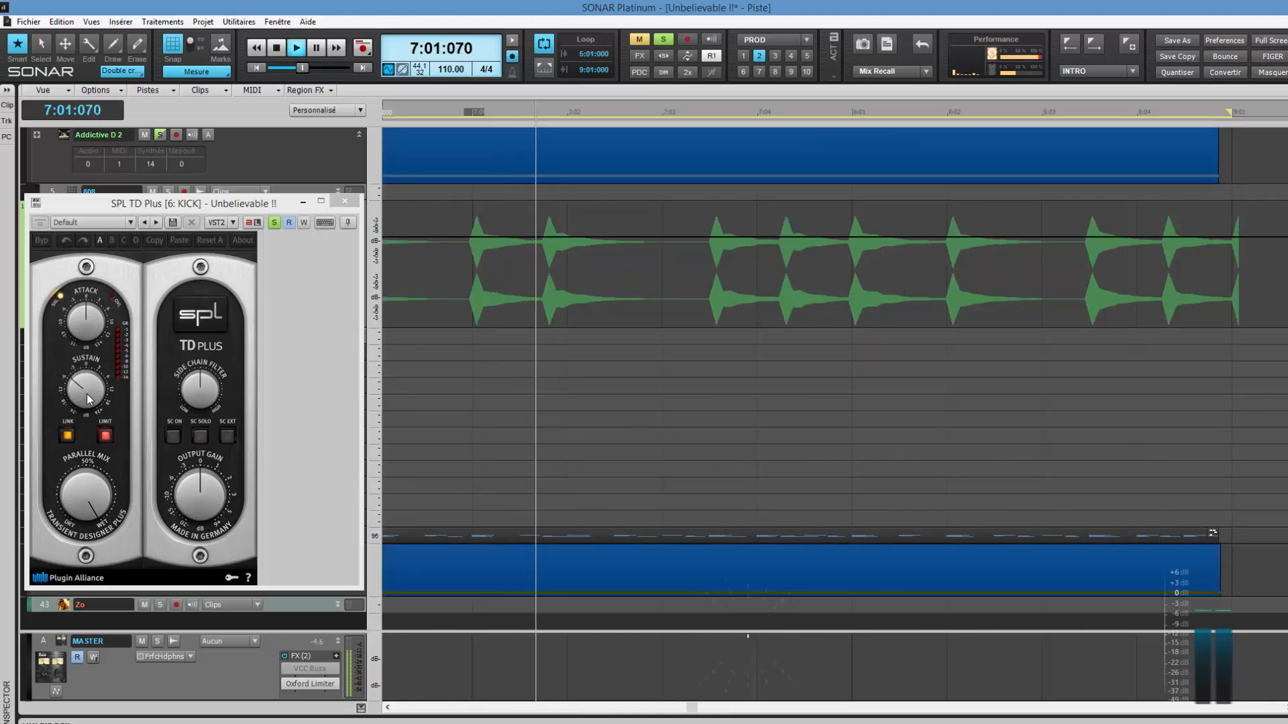
pyautogui.scroll(-2, 86, 393)
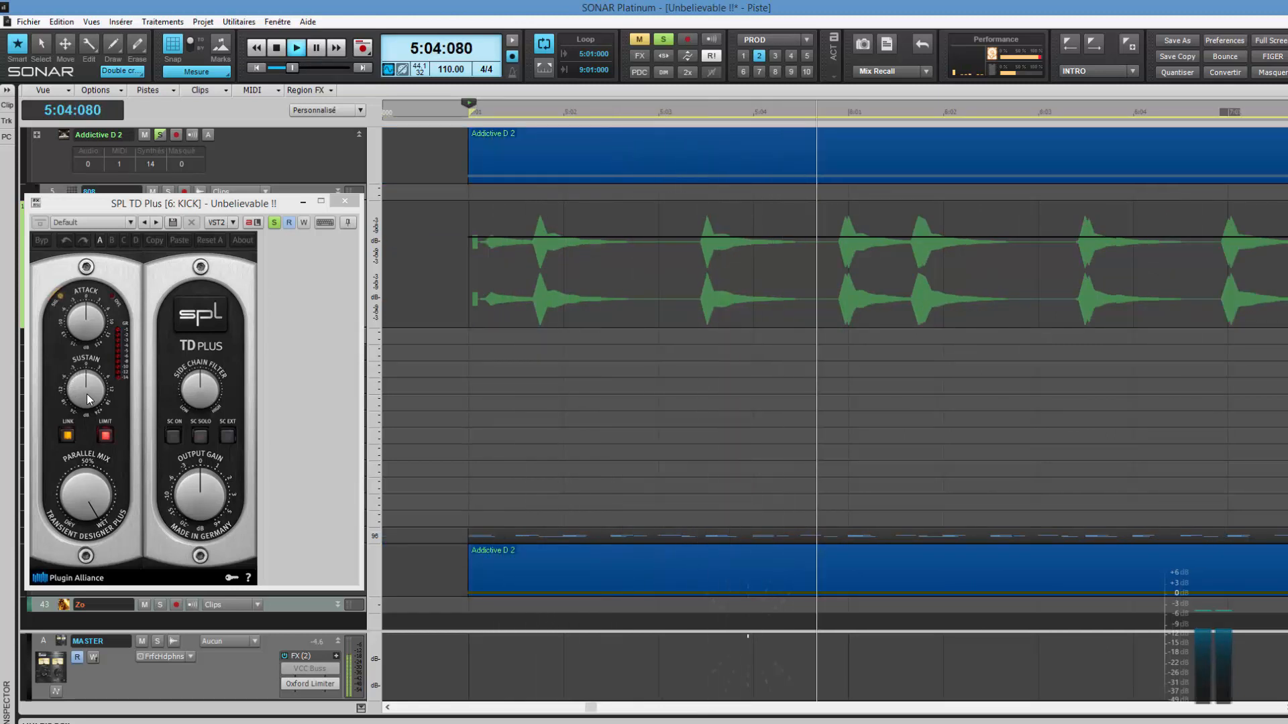
# Switch to the DRUMS screenset, reopen SPL TD Plus on KICK, and move and narrow its window over the middle channels
pyautogui.click(810, 54)
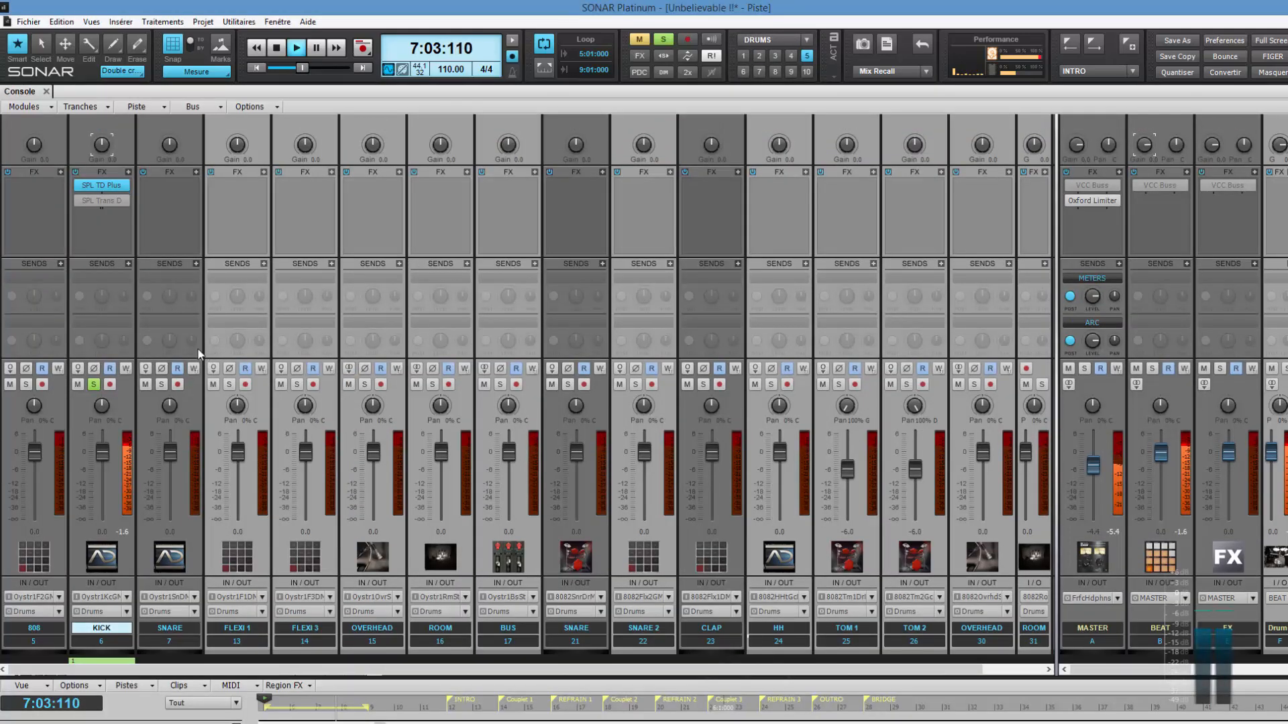
pyautogui.doubleClick(101, 185)
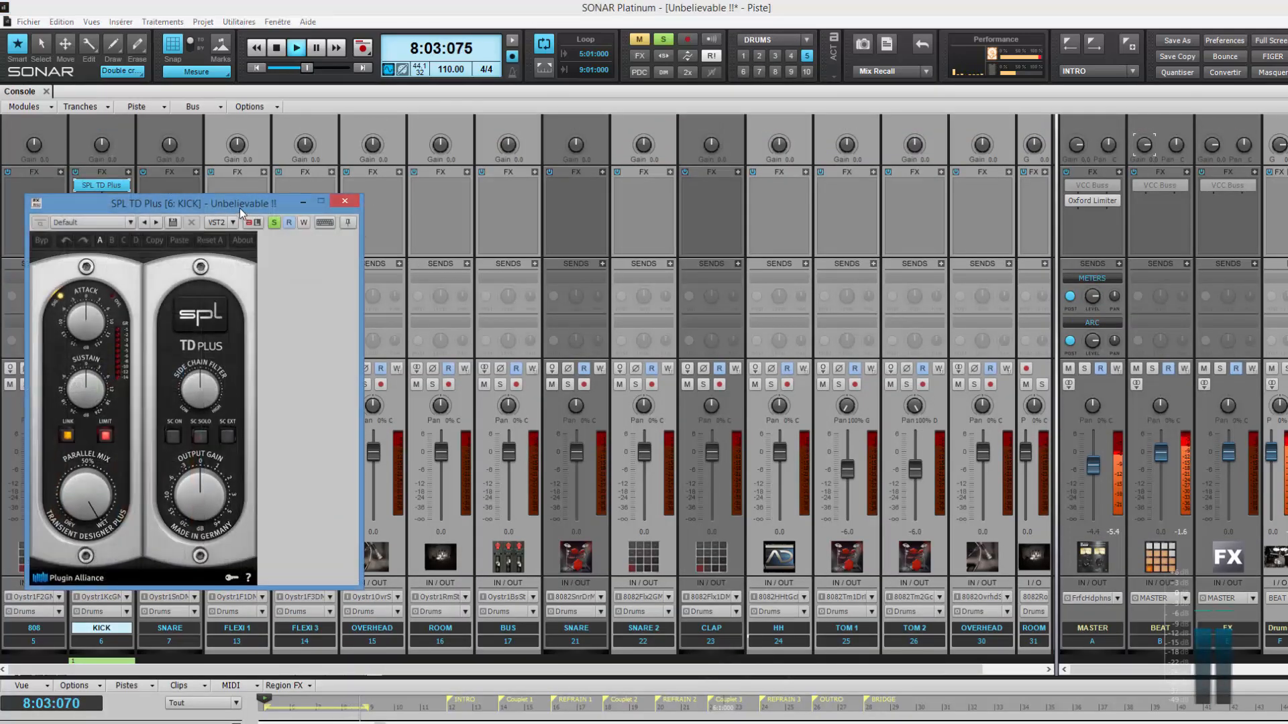
pyautogui.moveTo(240, 208); pyautogui.dragTo(512, 190)
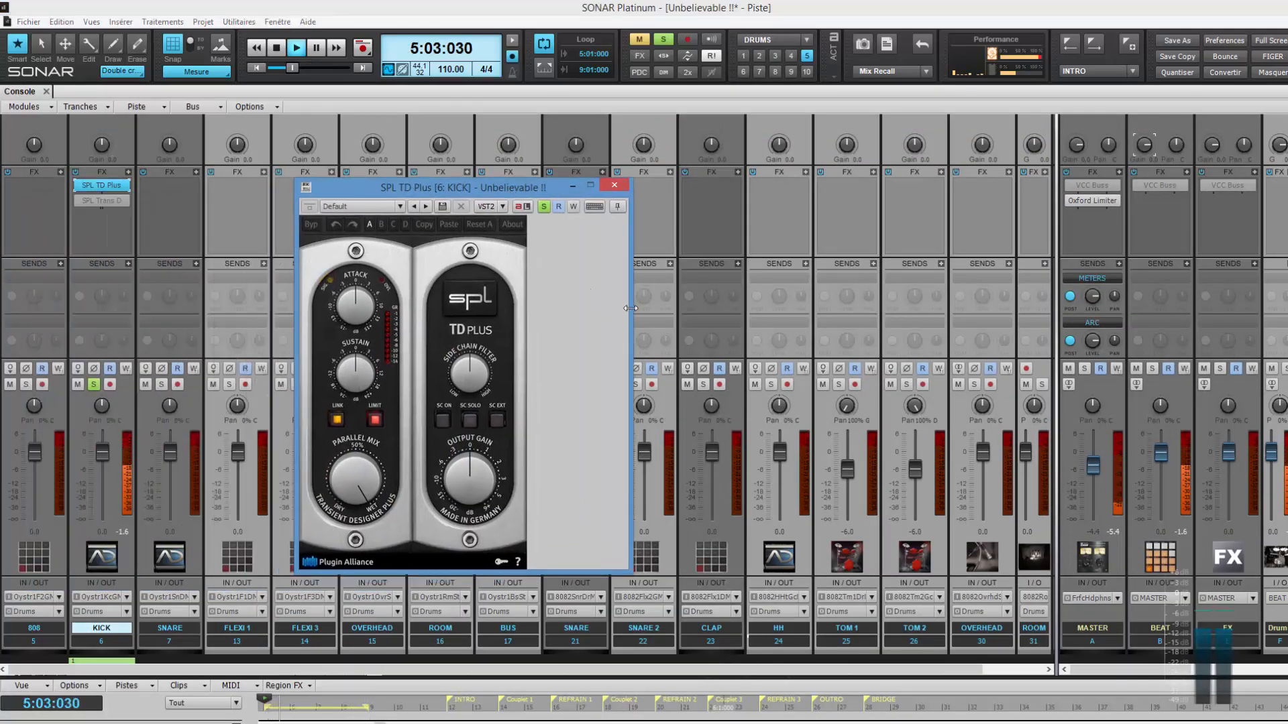
pyautogui.moveTo(631, 308); pyautogui.dragTo(522, 325)
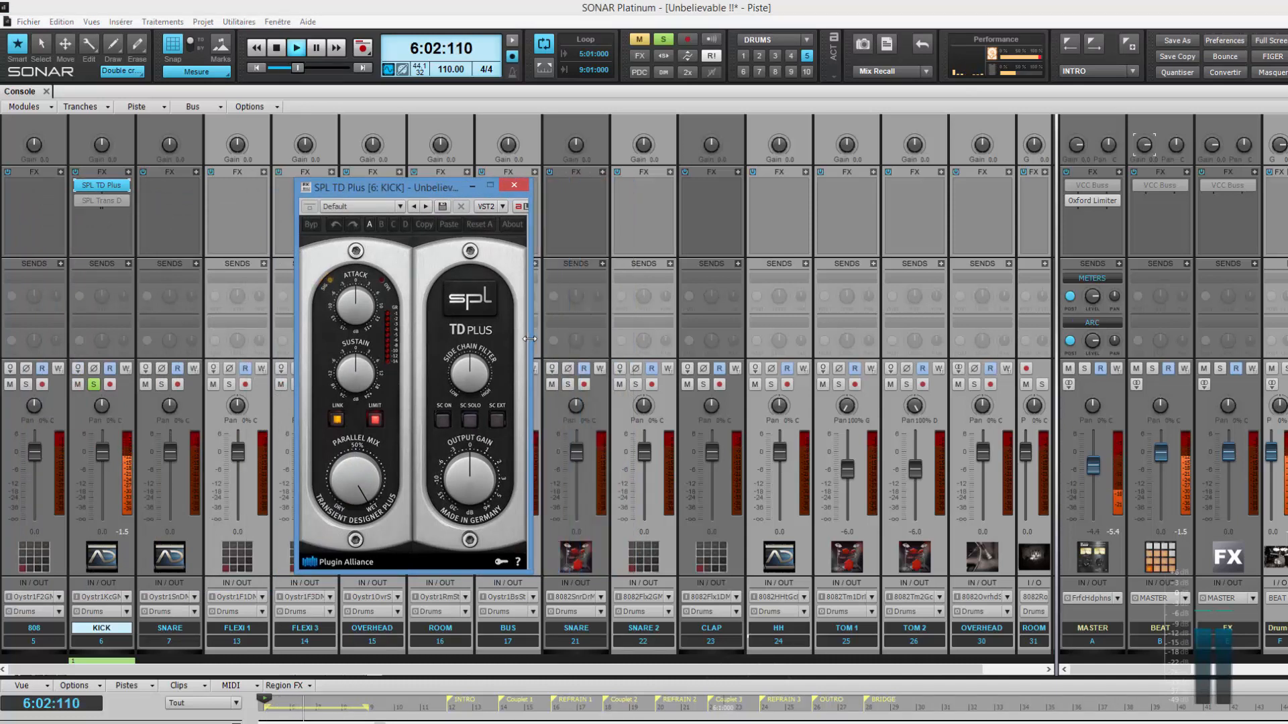
pyautogui.moveTo(439, 187); pyautogui.dragTo(615, 179)
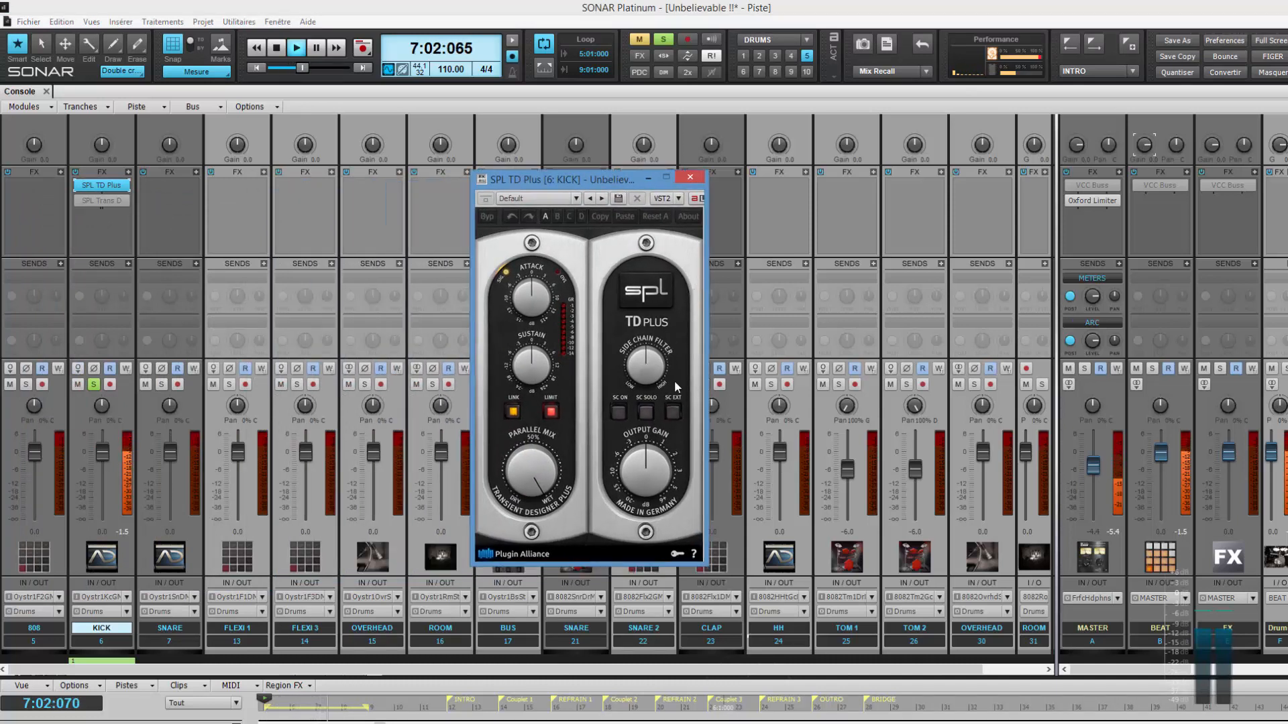
pyautogui.moveTo(704, 333); pyautogui.dragTo(762, 220)
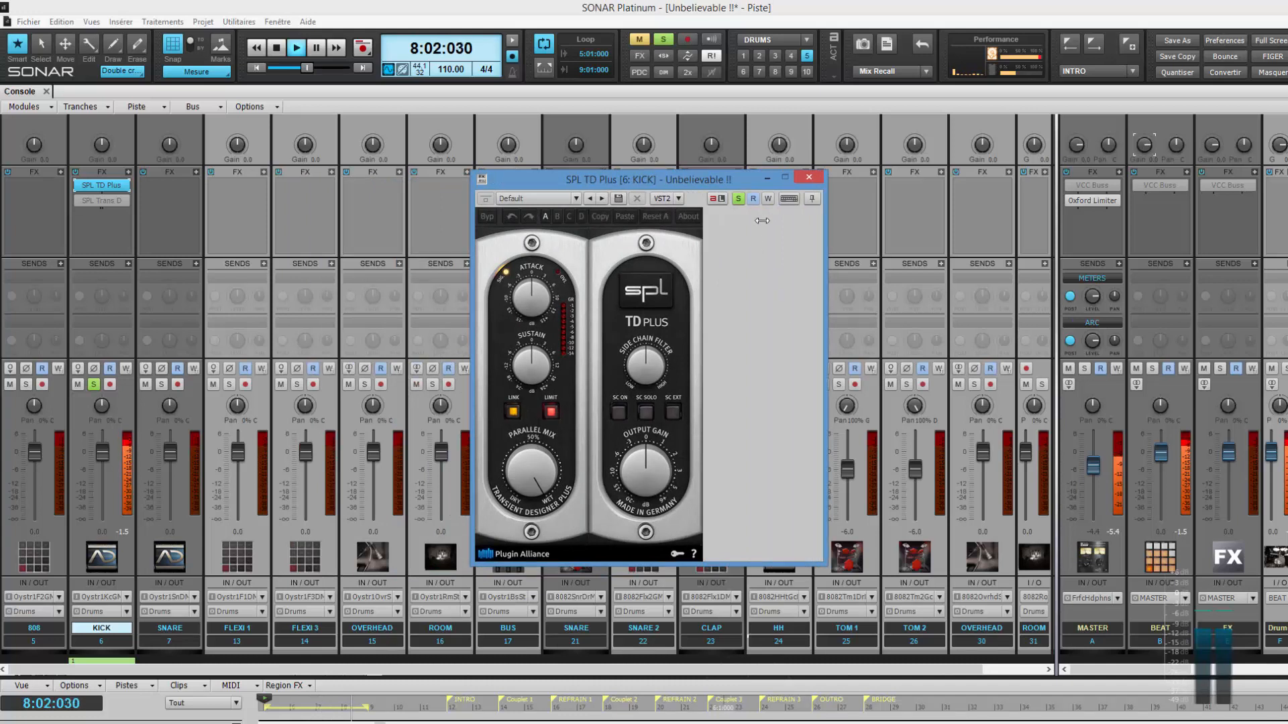
pyautogui.moveTo(824, 268); pyautogui.dragTo(710, 273)
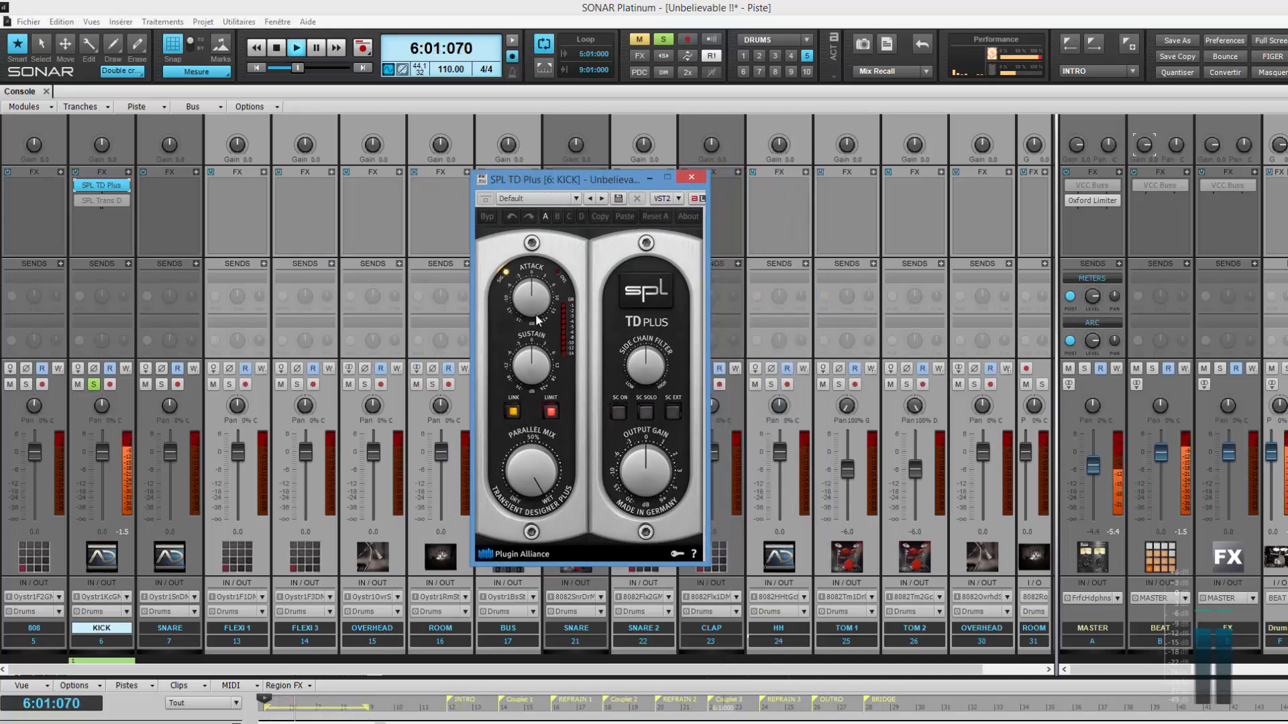
# Raise the kick's TD Plus attack and turn off its limiter, resetting the KICK channel's peak reading
pyautogui.moveTo(536, 319); pyautogui.dragTo(535, 298)
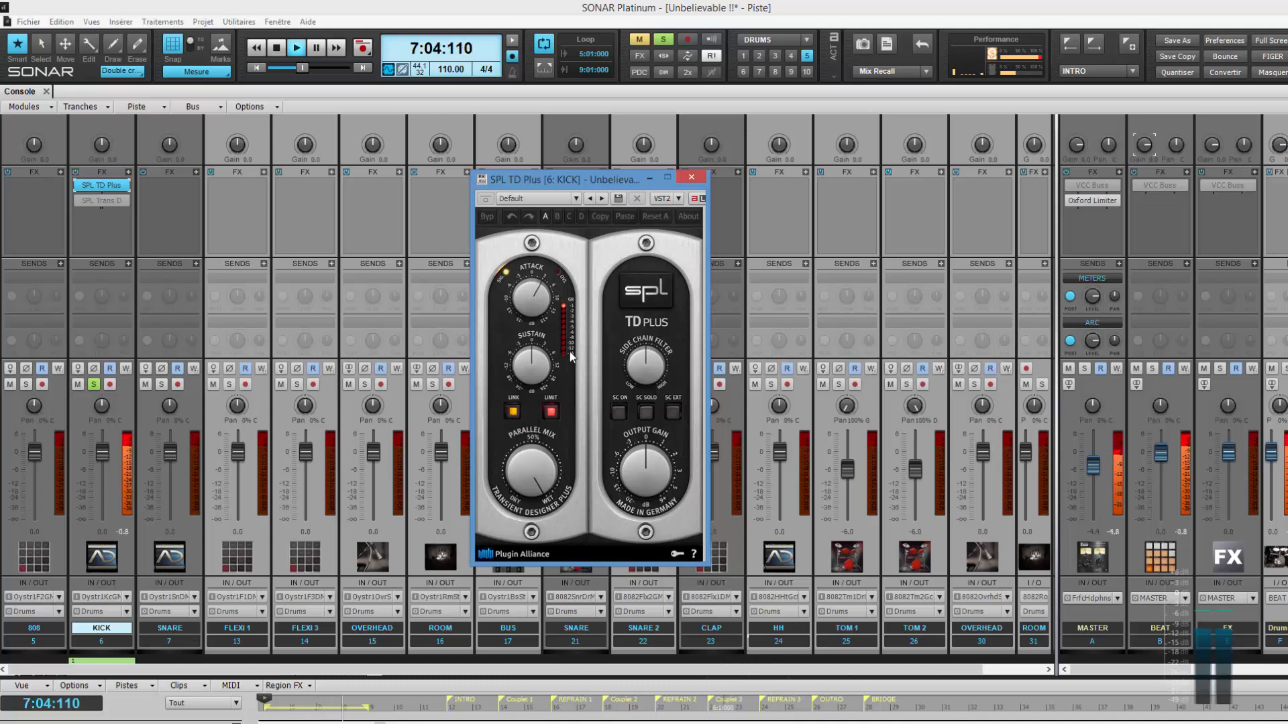
pyautogui.click(552, 412)
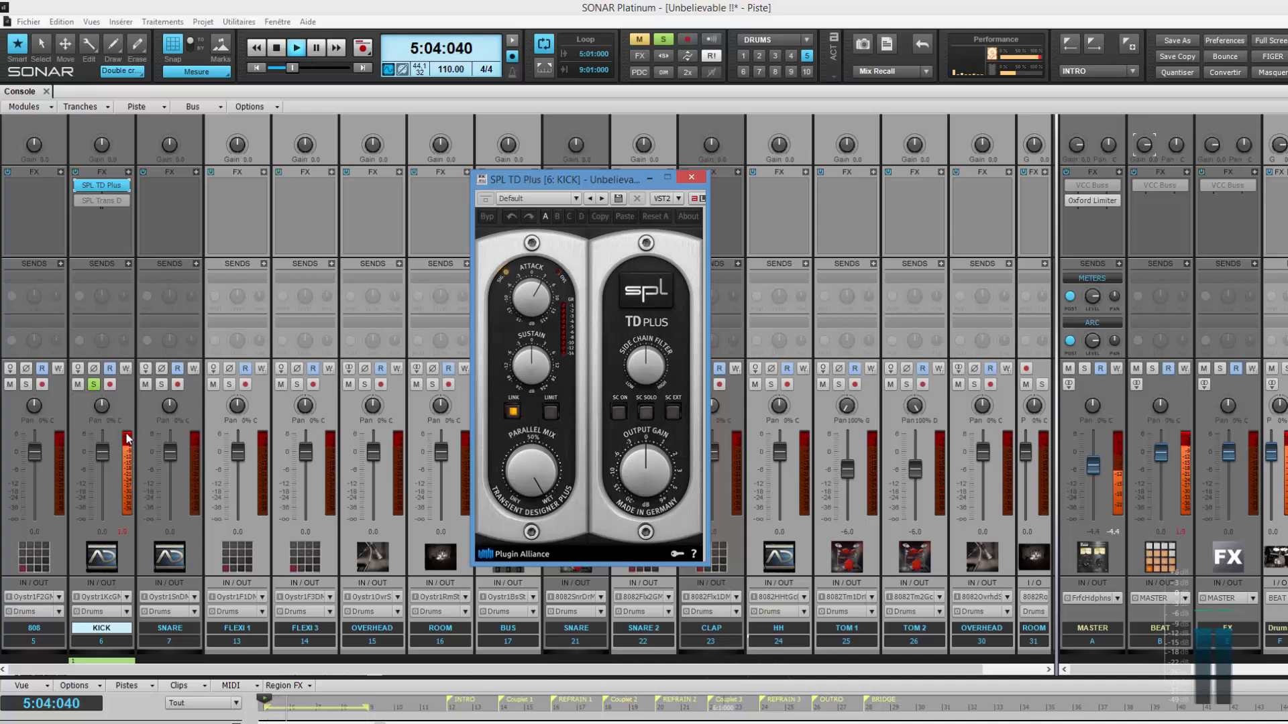
pyautogui.click(114, 534)
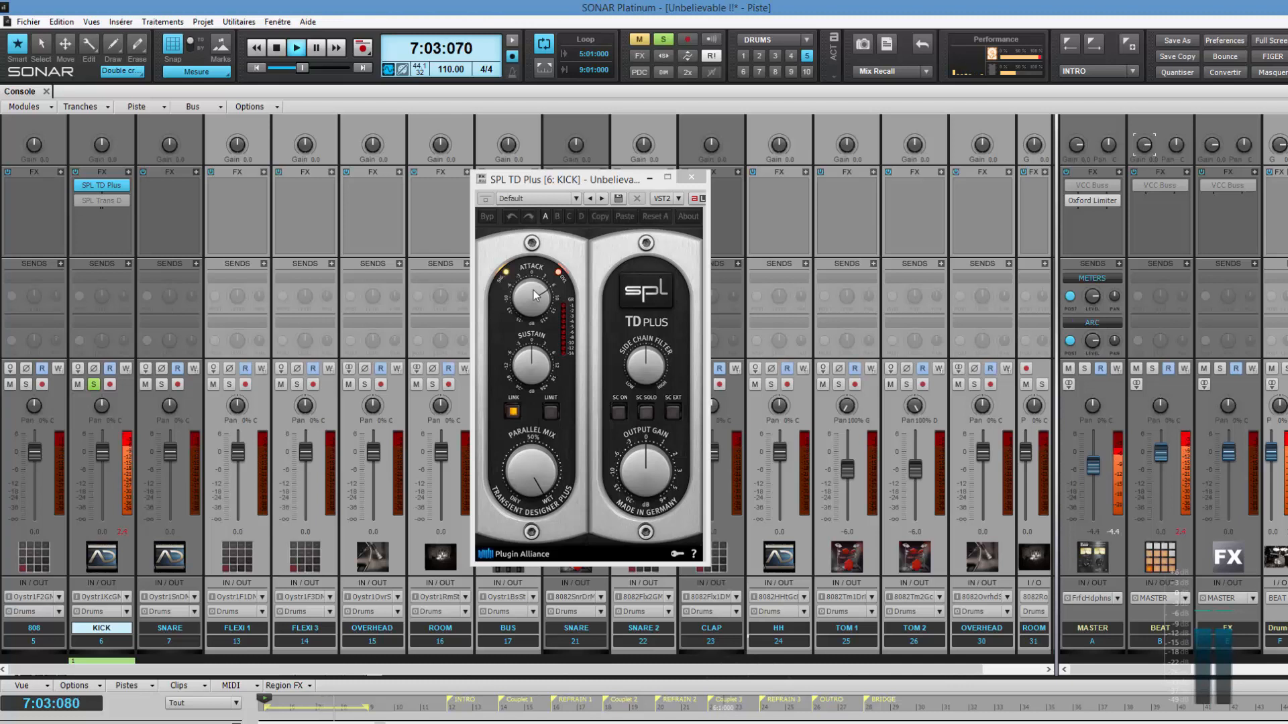
# Raise the kick's attack further and re-enable the TD Plus limiter, clearing the KICK peak reading
pyautogui.moveTo(533, 290); pyautogui.dragTo(558, 283)
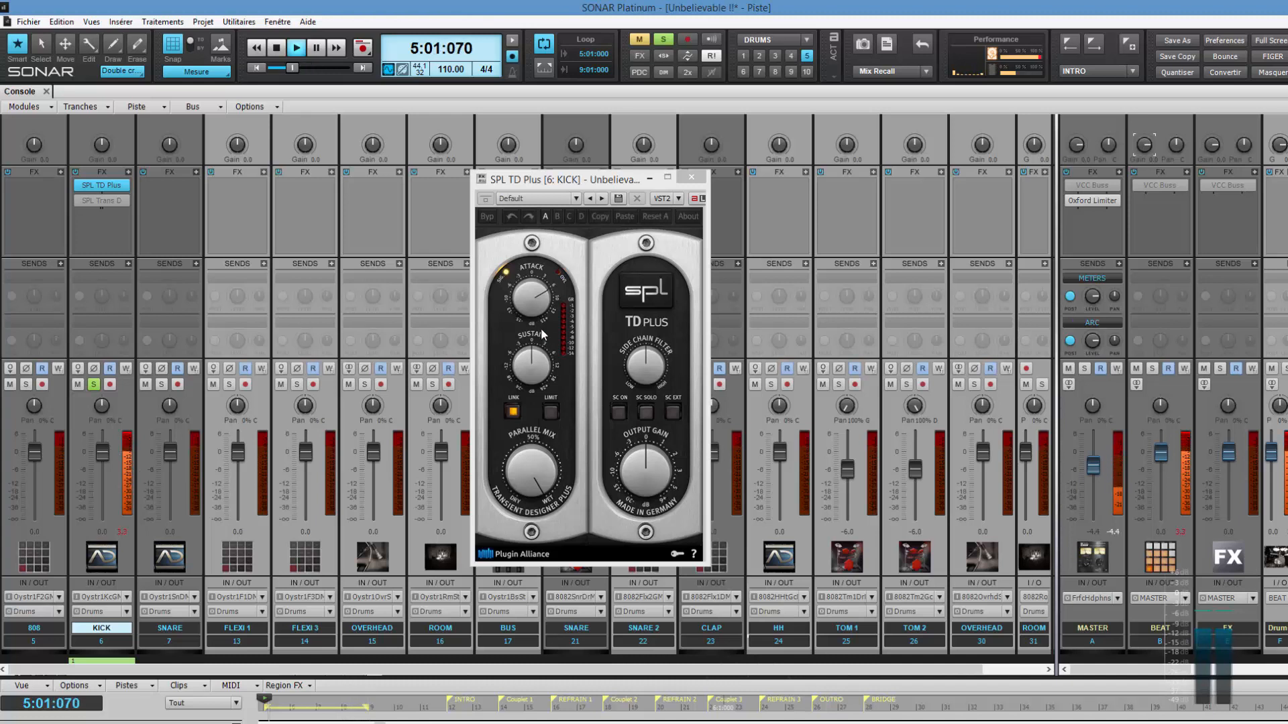
pyautogui.click(550, 413)
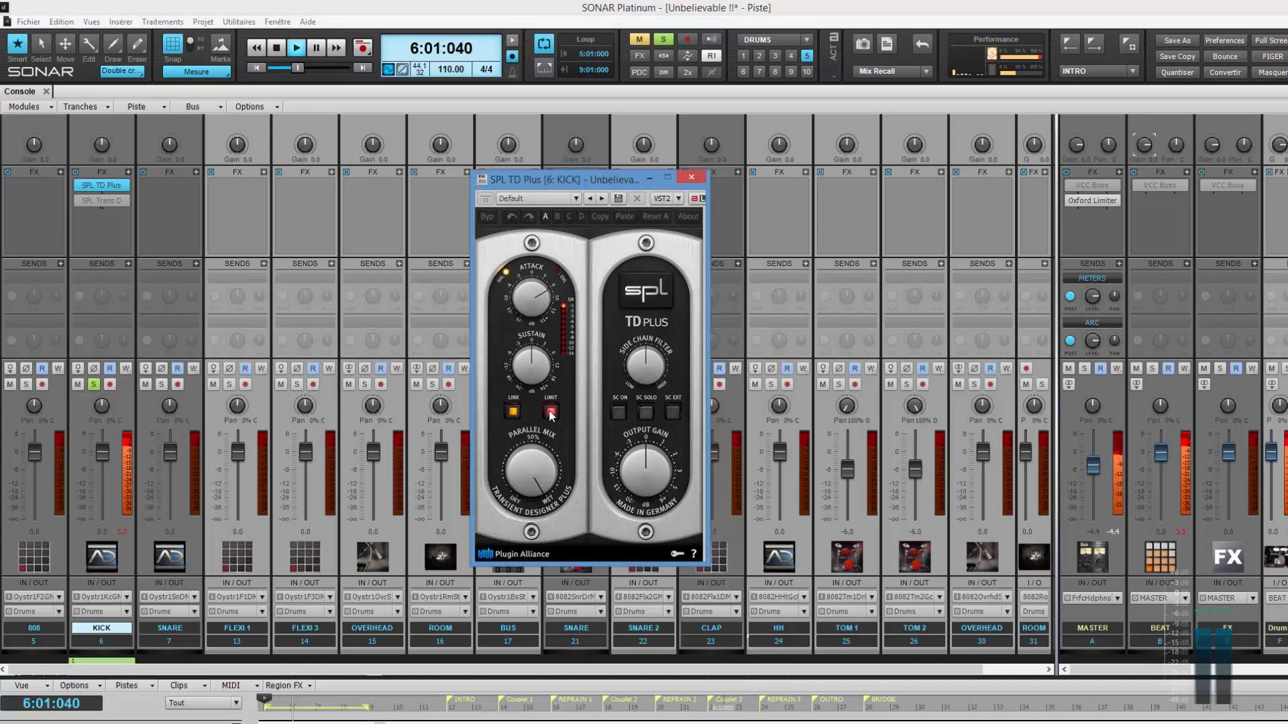
pyautogui.click(127, 432)
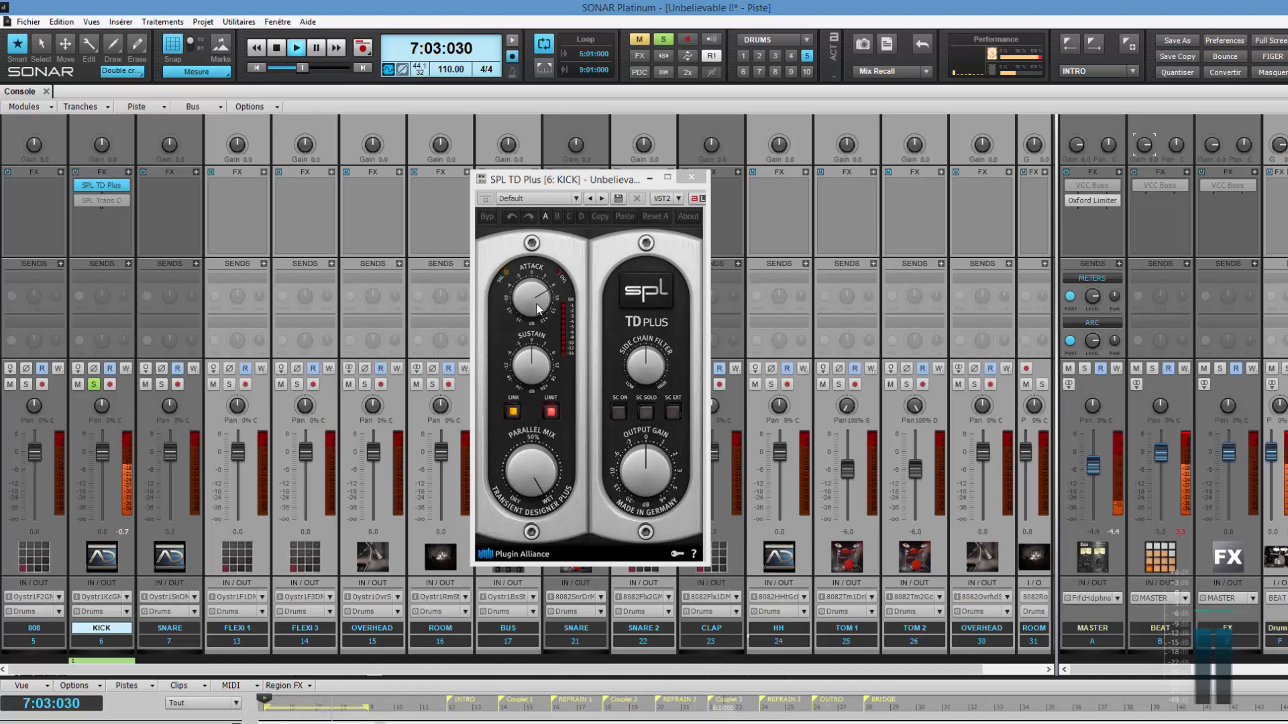
# Lower the TD Plus output gain slightly below 0 dB and compare the processed kick with the bypassed signal
pyautogui.click(489, 221)
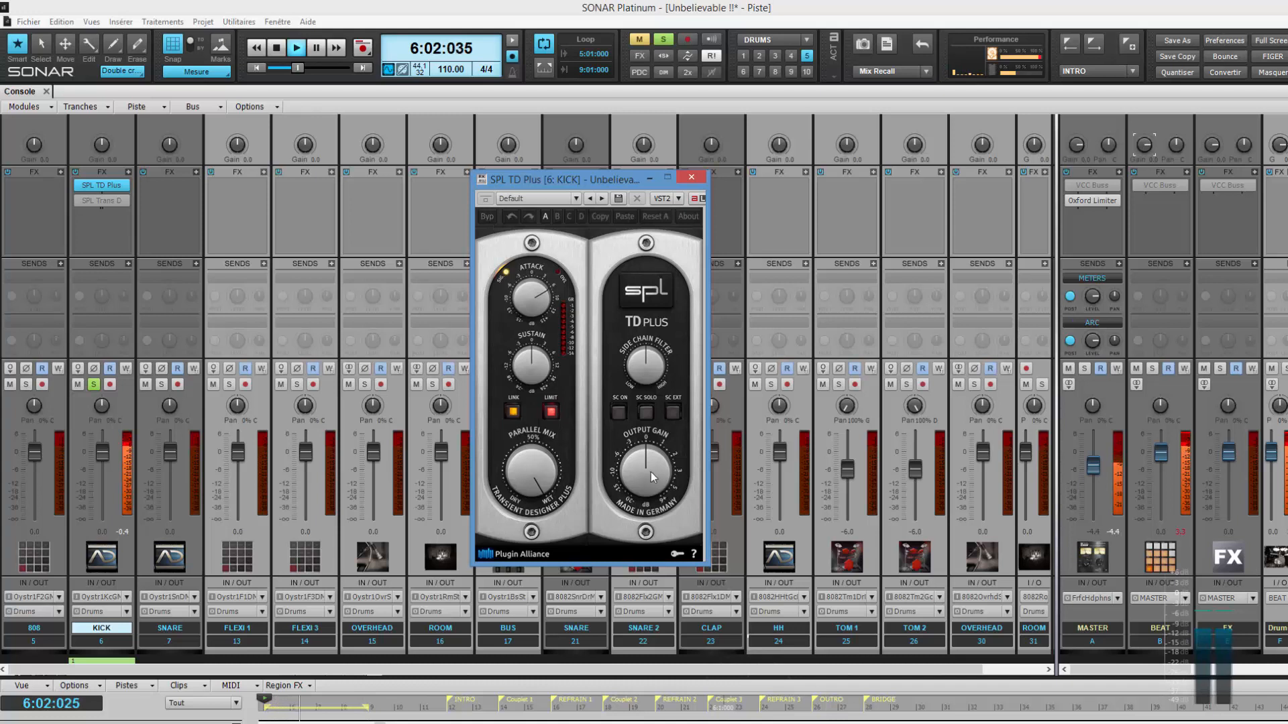
pyautogui.scroll(-3, 650, 472)
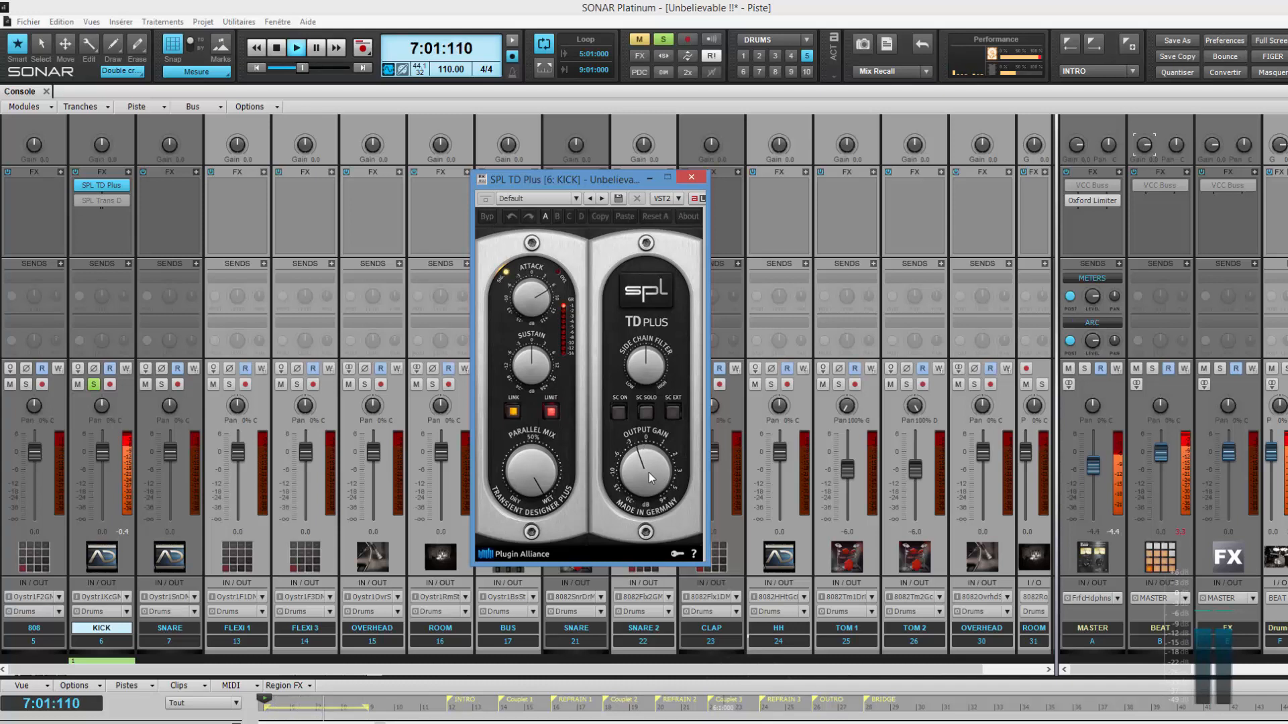
pyautogui.click(484, 218)
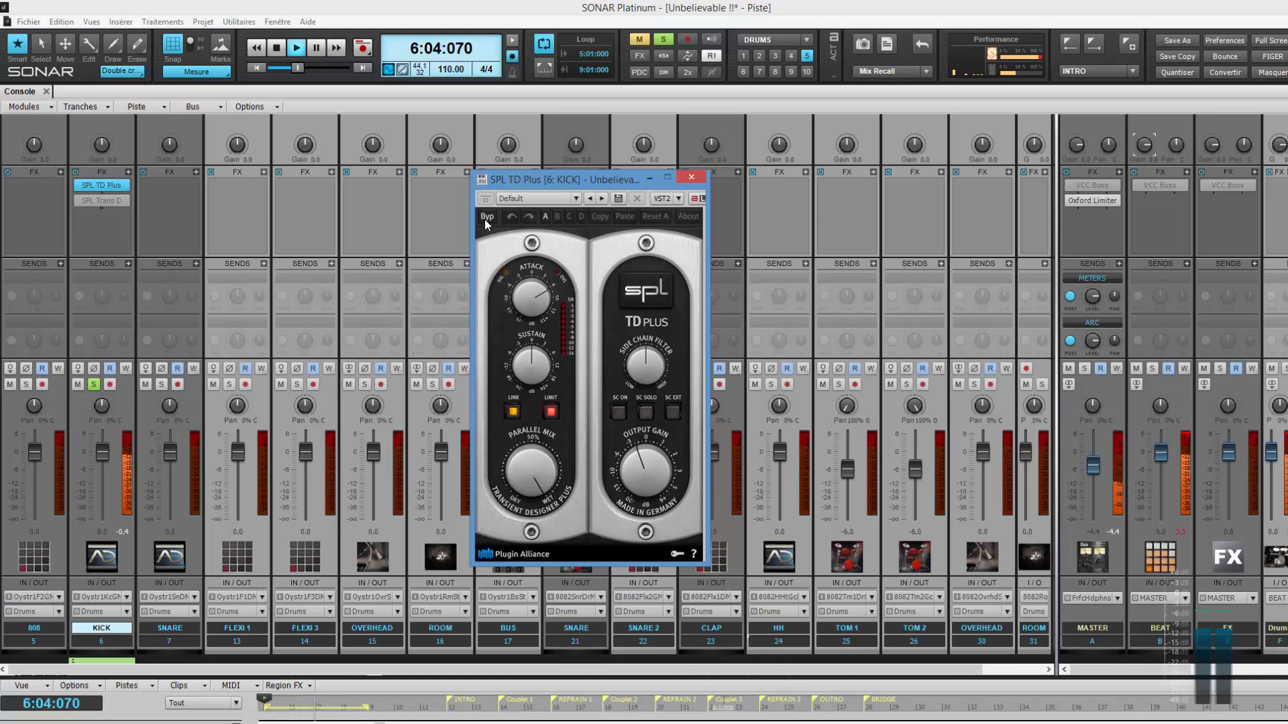
pyautogui.click(484, 219)
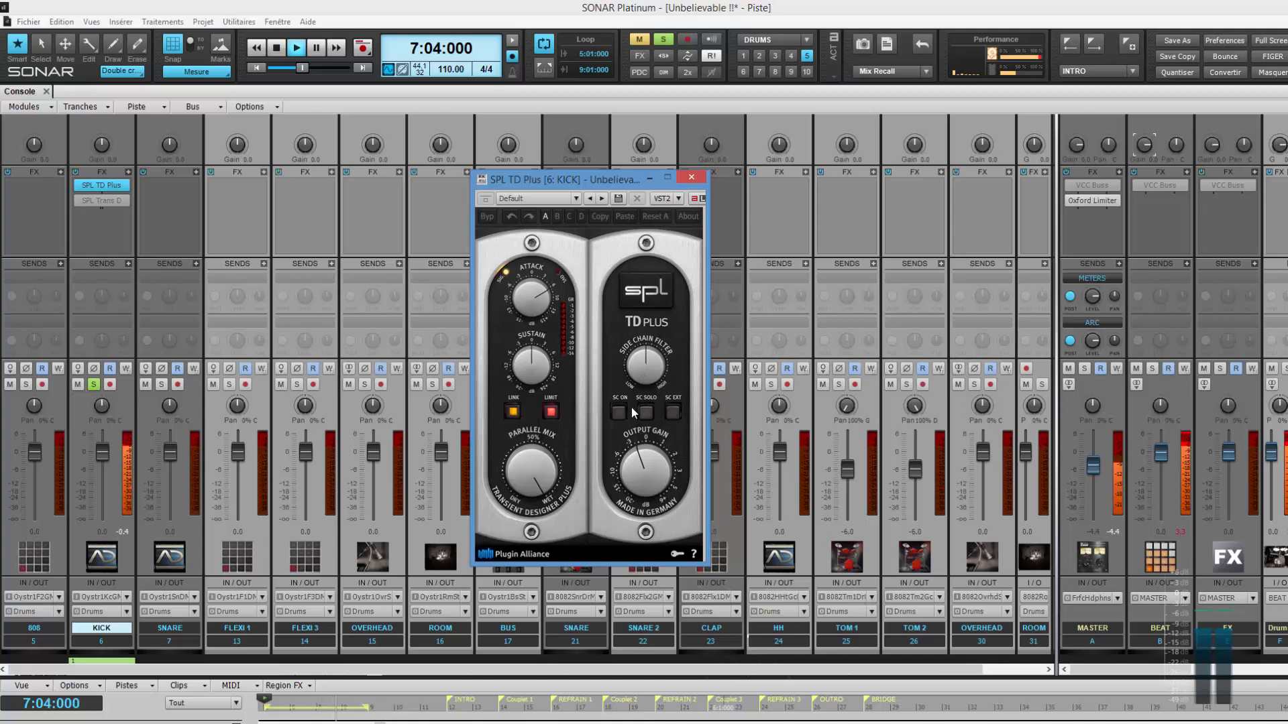
# Enable the TD Plus side chain with its filter toward Low and raise the sustain slightly, comparing the kick against bypass
pyautogui.click(647, 416)
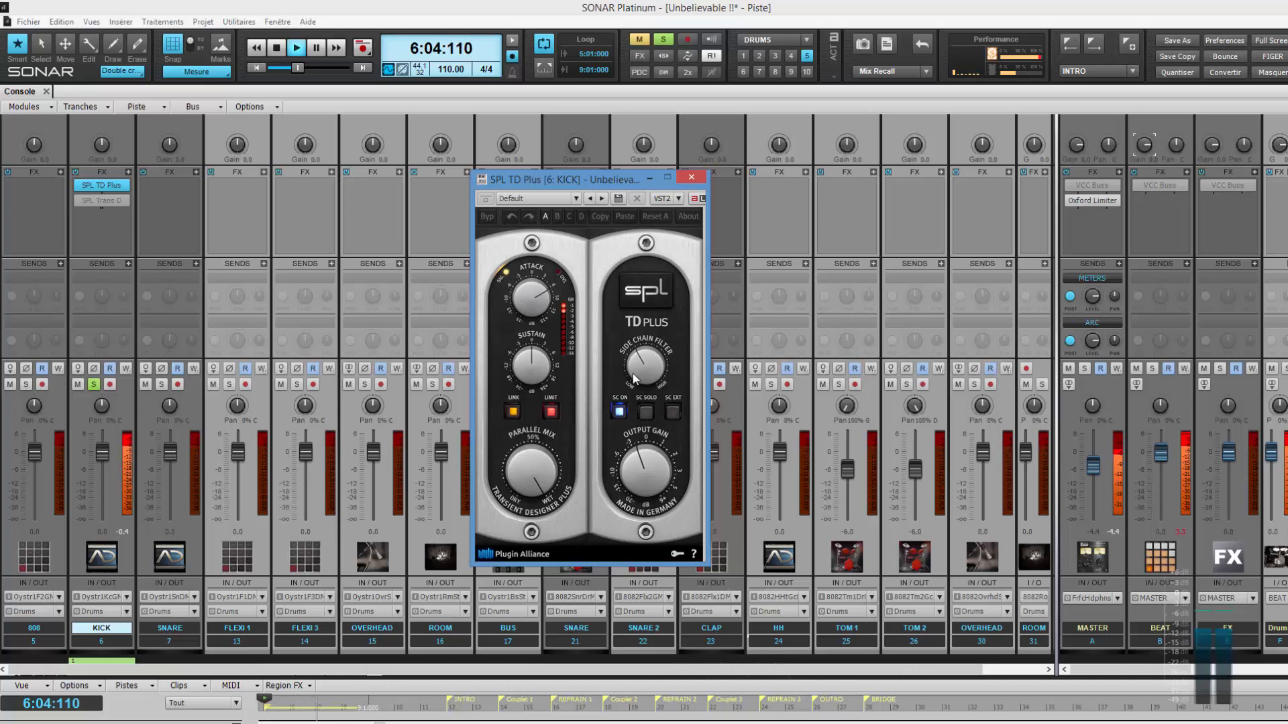
pyautogui.click(489, 220)
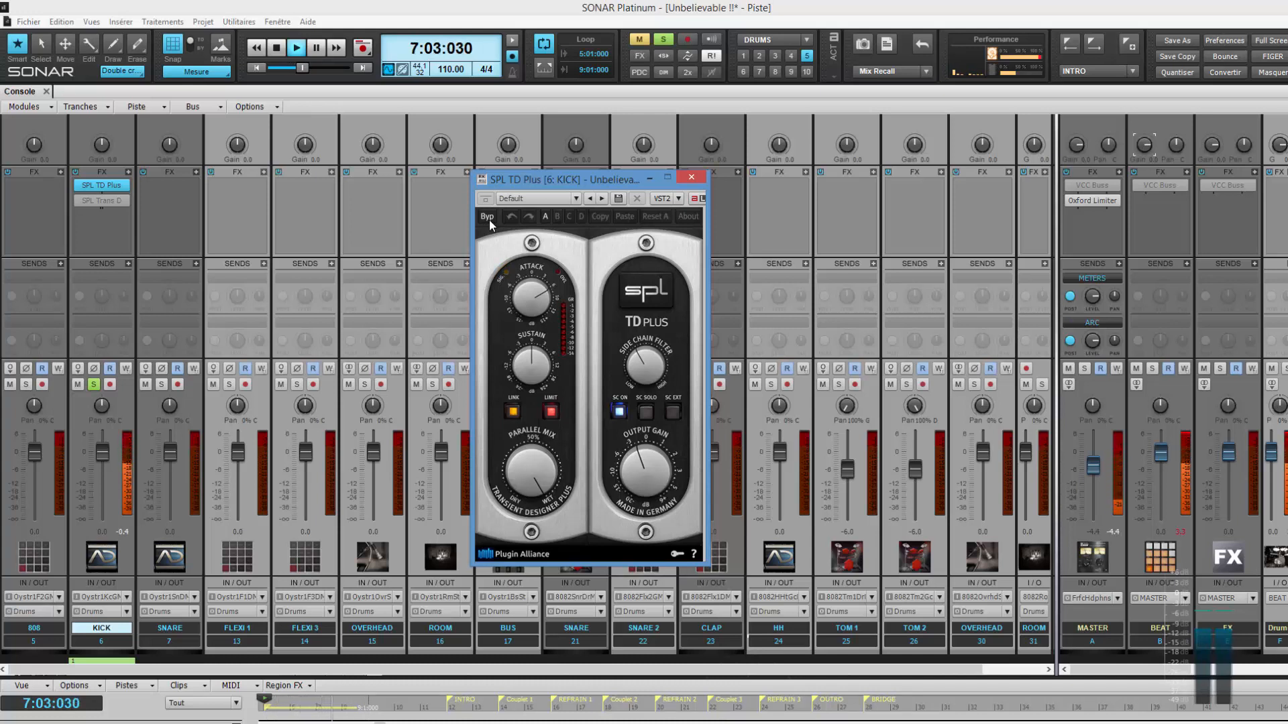
pyautogui.click(489, 220)
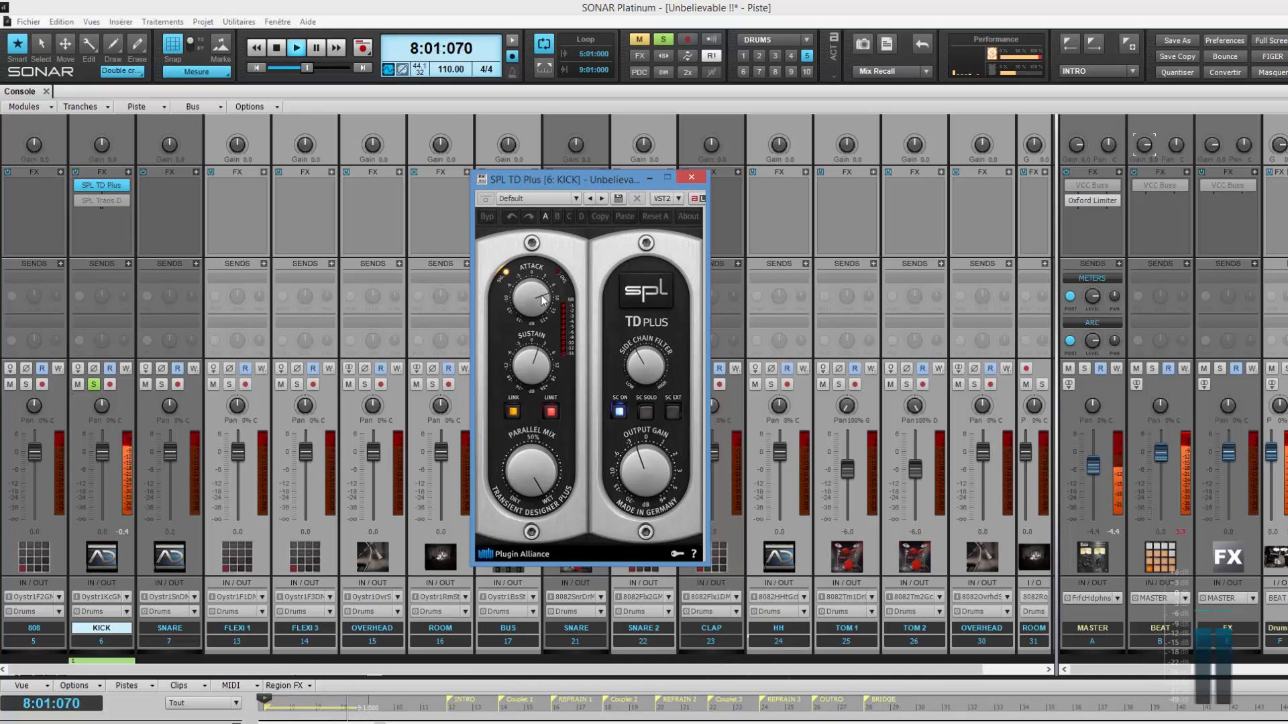
pyautogui.click(487, 219)
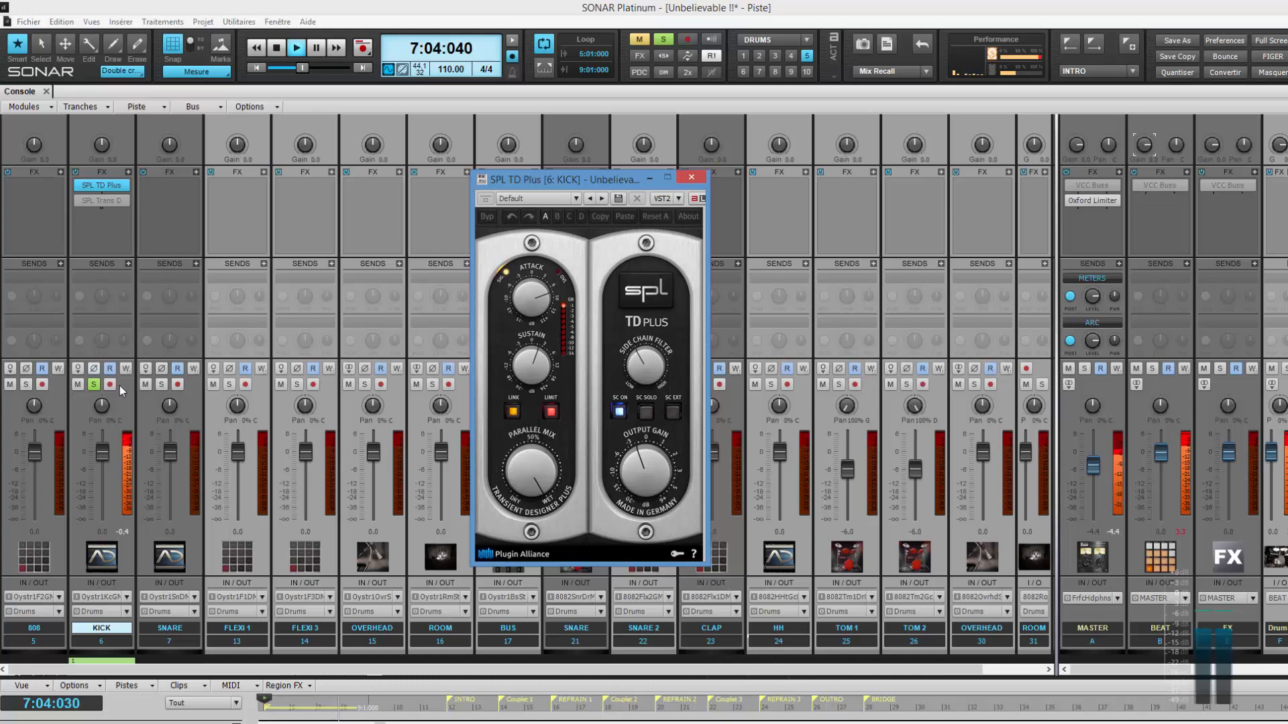
# Solo the 808, SNARE, FLEXI 1, FLEXI 3 and OVERHEAD channels alongside KICK
pyautogui.click(160, 384)
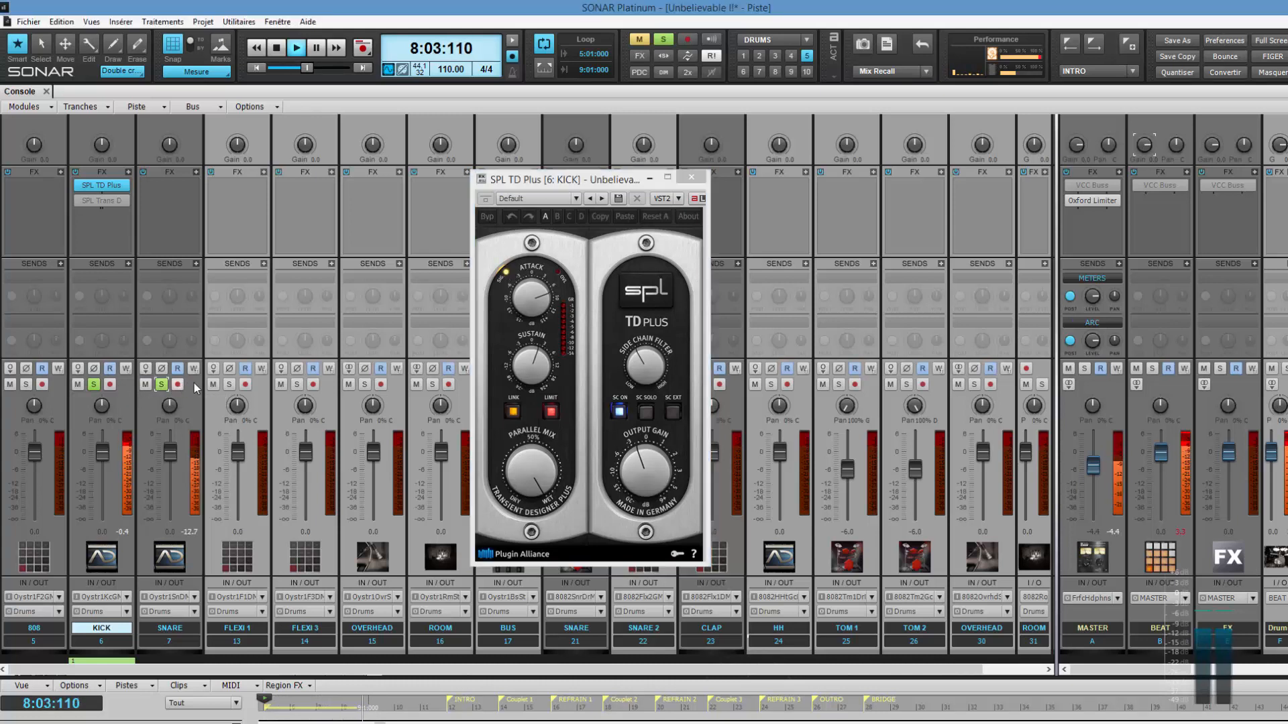
pyautogui.click(229, 384)
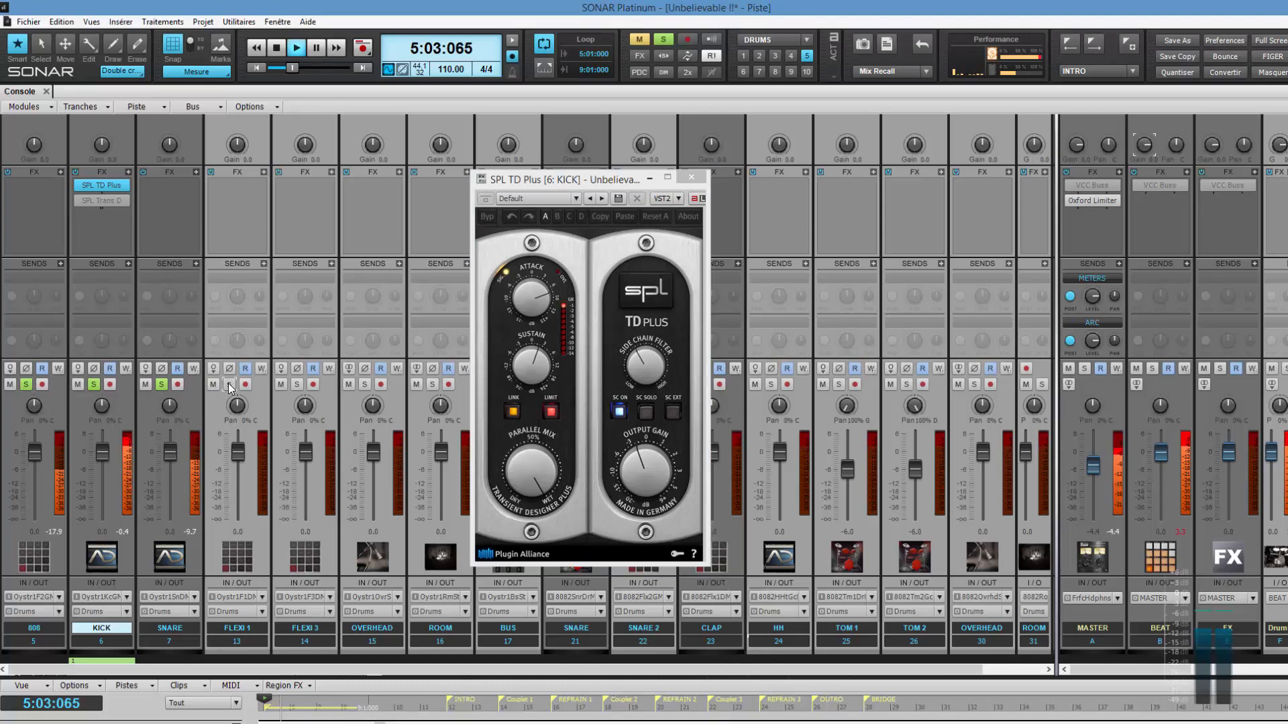
pyautogui.click(296, 384)
pyautogui.click(369, 385)
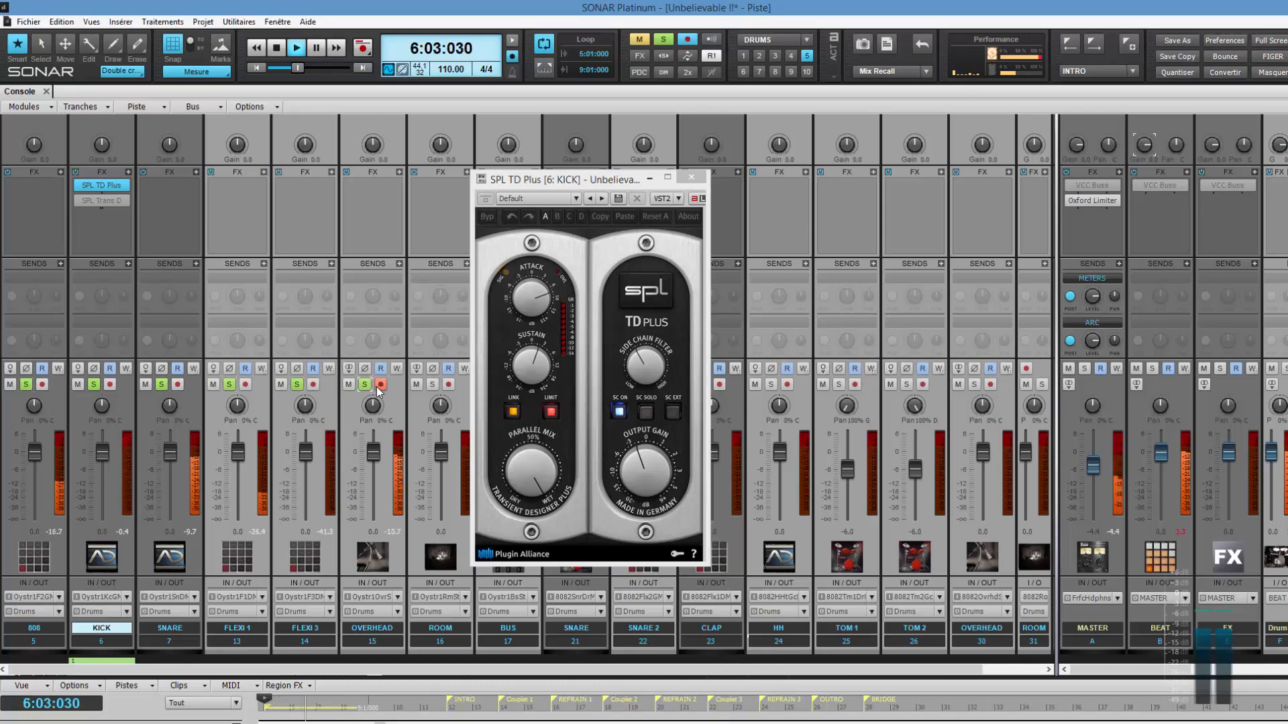
# Move the TD Plus window aside and add the second SNARE, SNARE 2, CLAP and HH channels to the solo group
pyautogui.moveTo(638, 185); pyautogui.dragTo(432, 160)
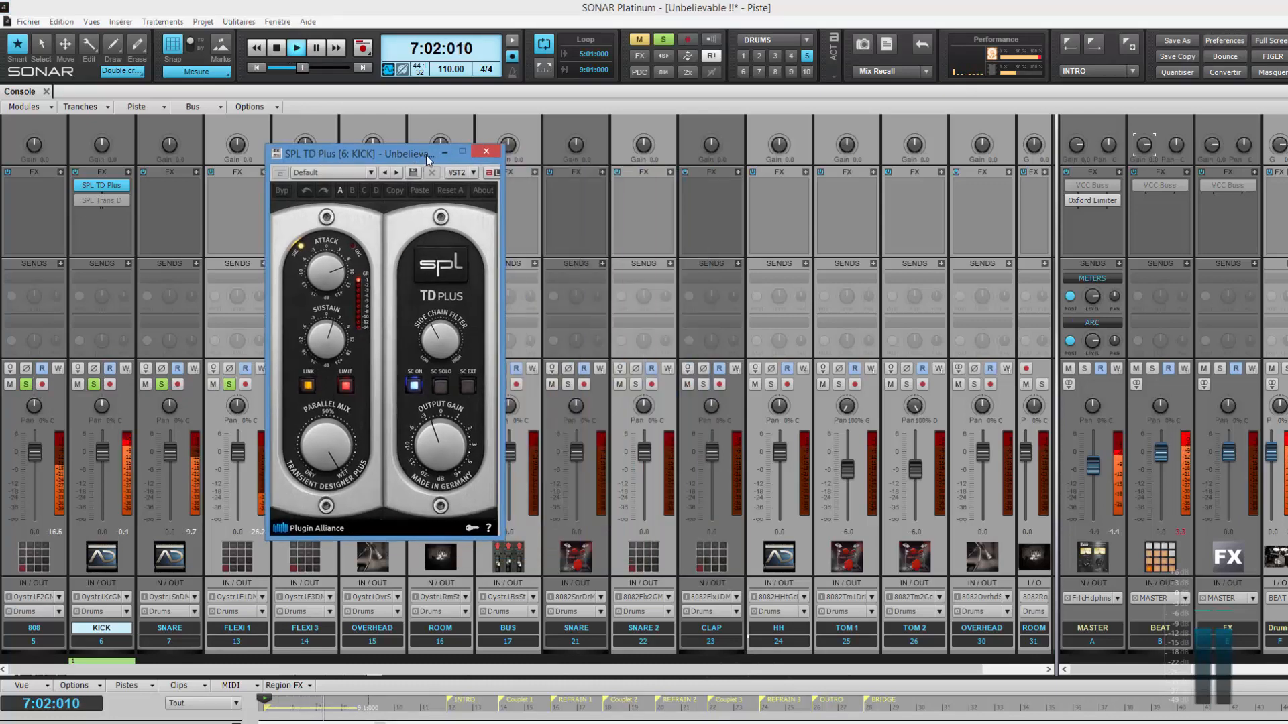
pyautogui.click(568, 385)
pyautogui.click(635, 384)
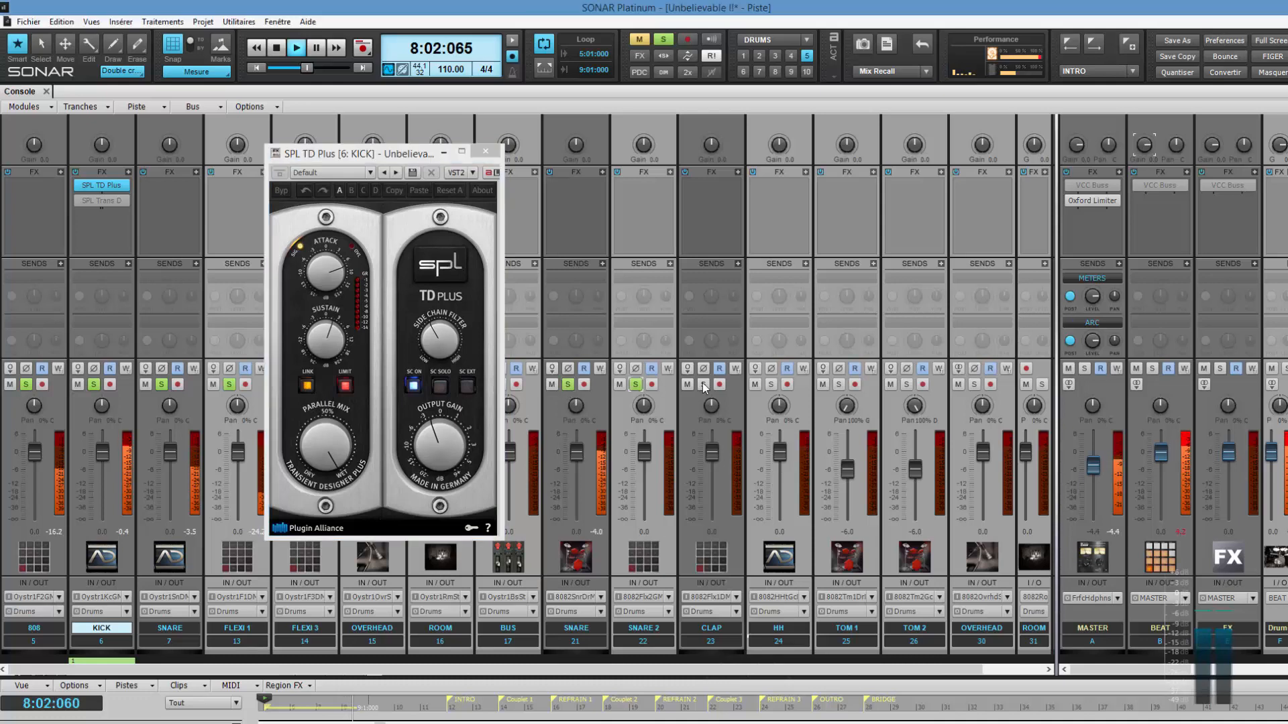
pyautogui.click(703, 384)
pyautogui.click(771, 385)
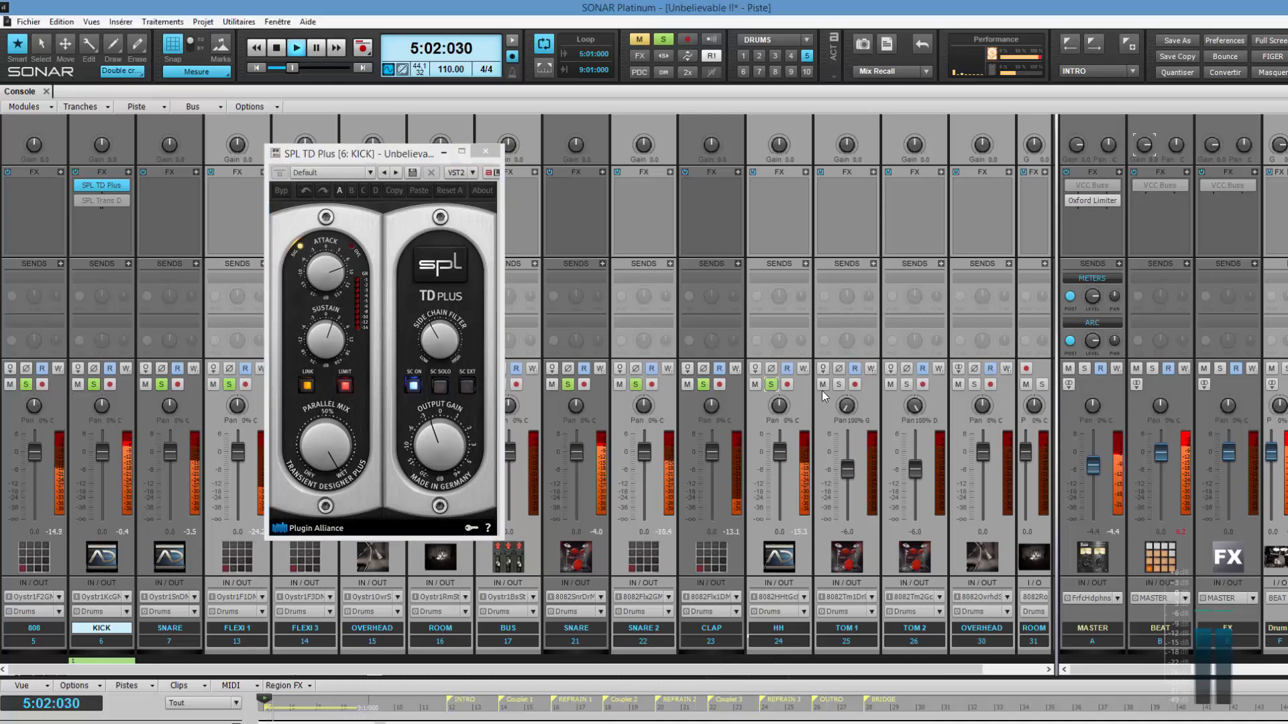
# Move the TD Plus window back to mid-console and compare the kick with and without bypass within the soloed drum mix
pyautogui.moveTo(416, 153); pyautogui.dragTo(661, 119)
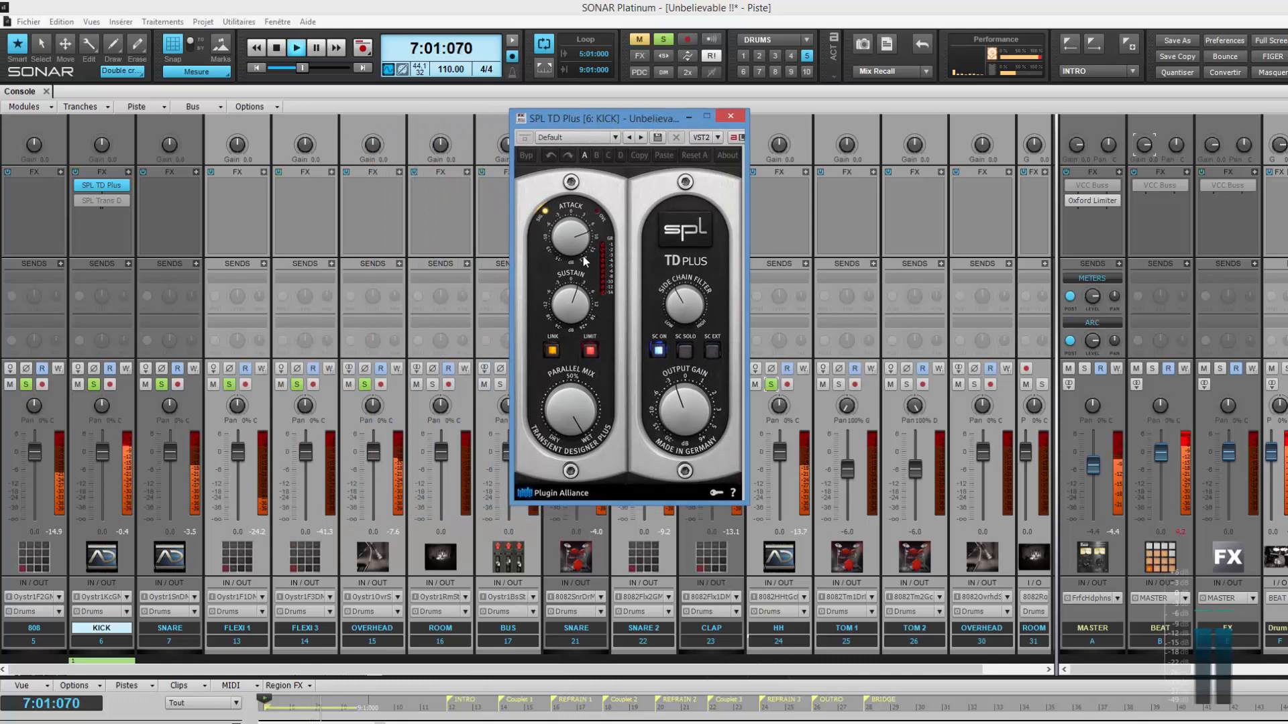
pyautogui.click(525, 157)
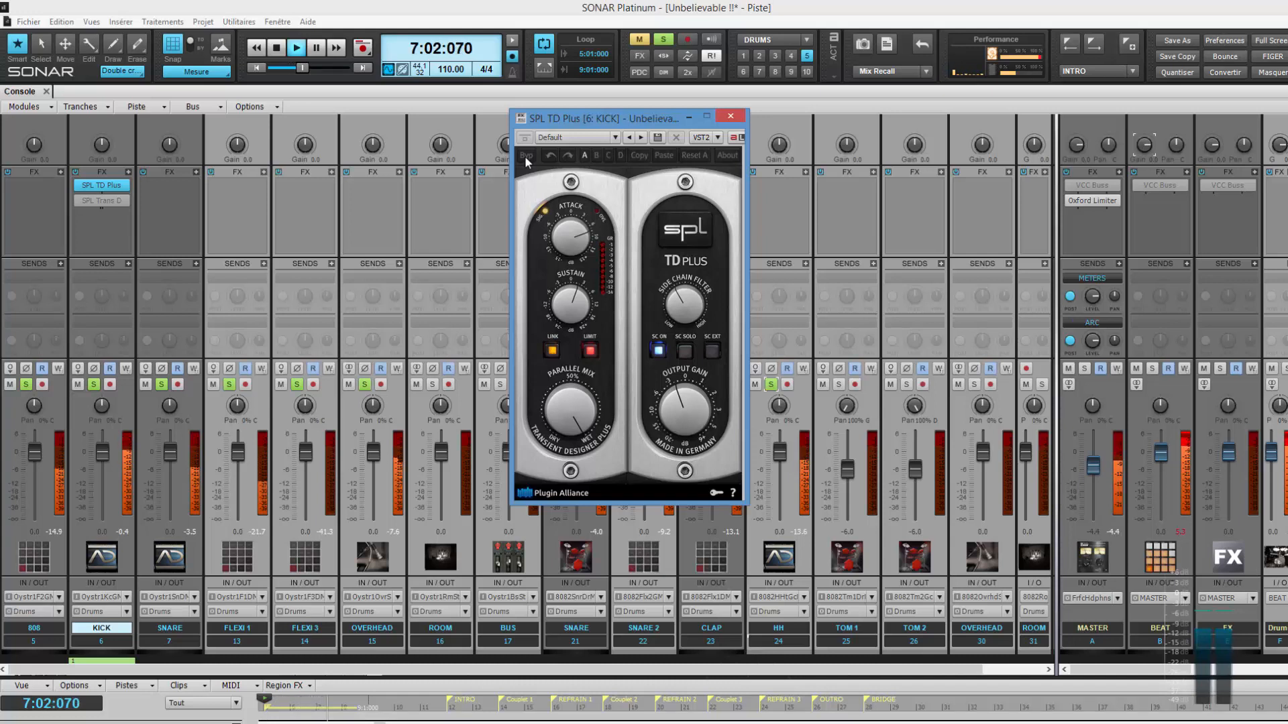
pyautogui.click(525, 157)
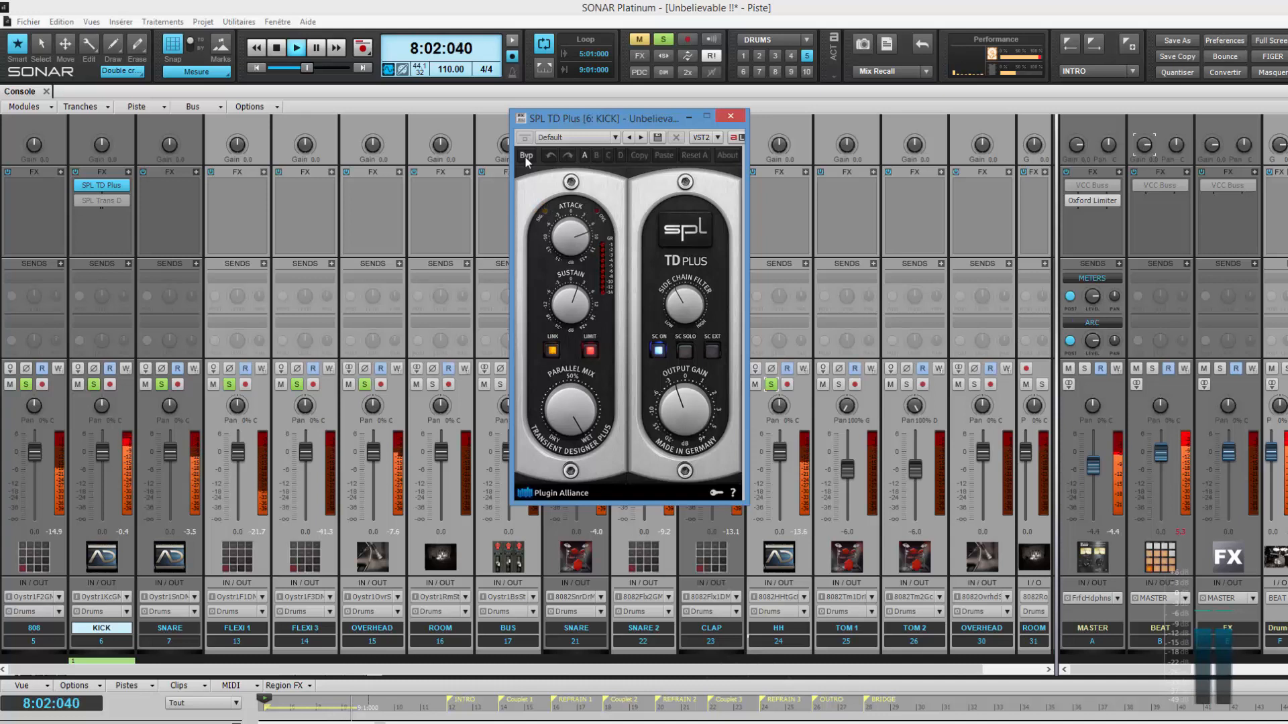
pyautogui.click(525, 156)
pyautogui.click(529, 155)
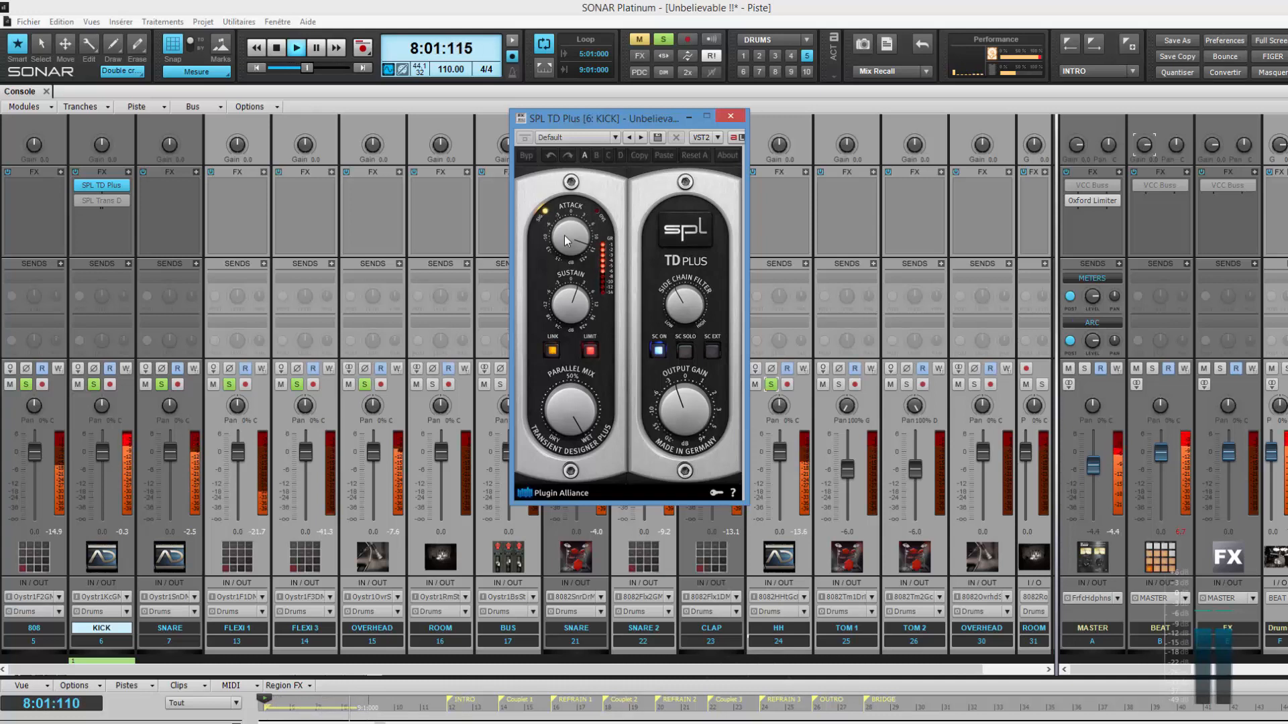
# Reduce the kick's TD Plus attack slightly and close the plug-in window
pyautogui.scroll(-1, 570, 247)
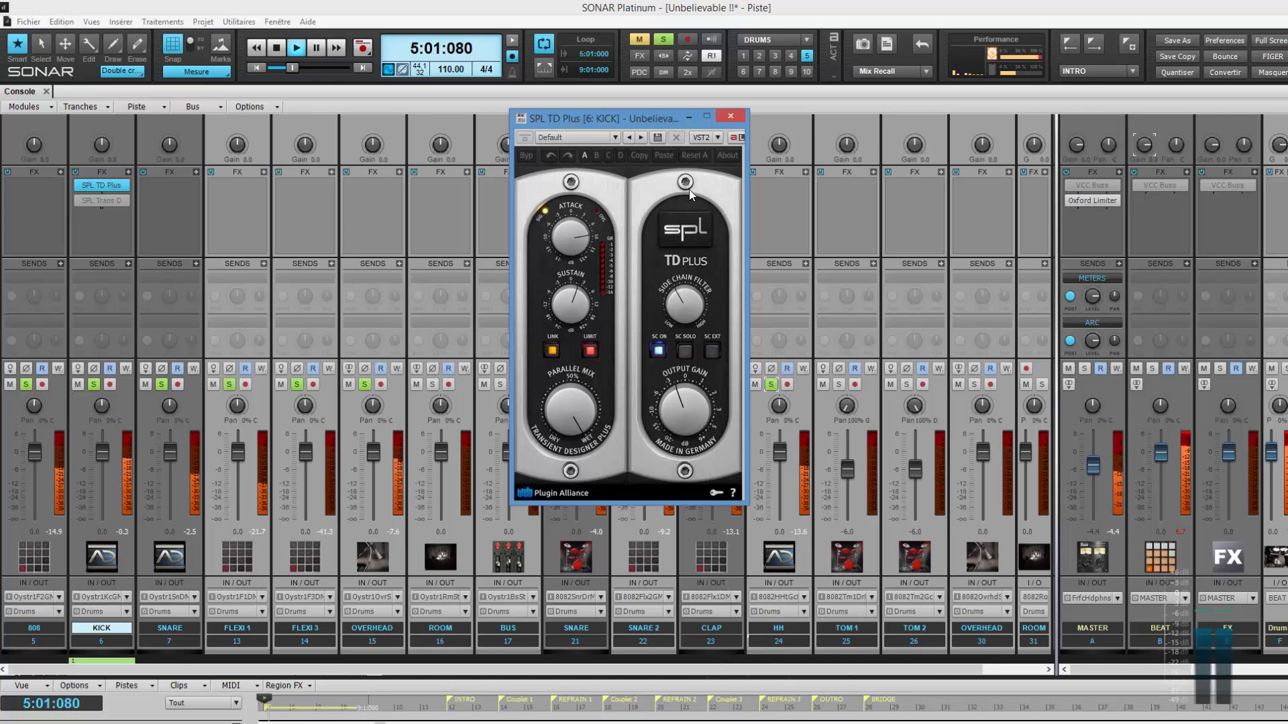
pyautogui.click(730, 116)
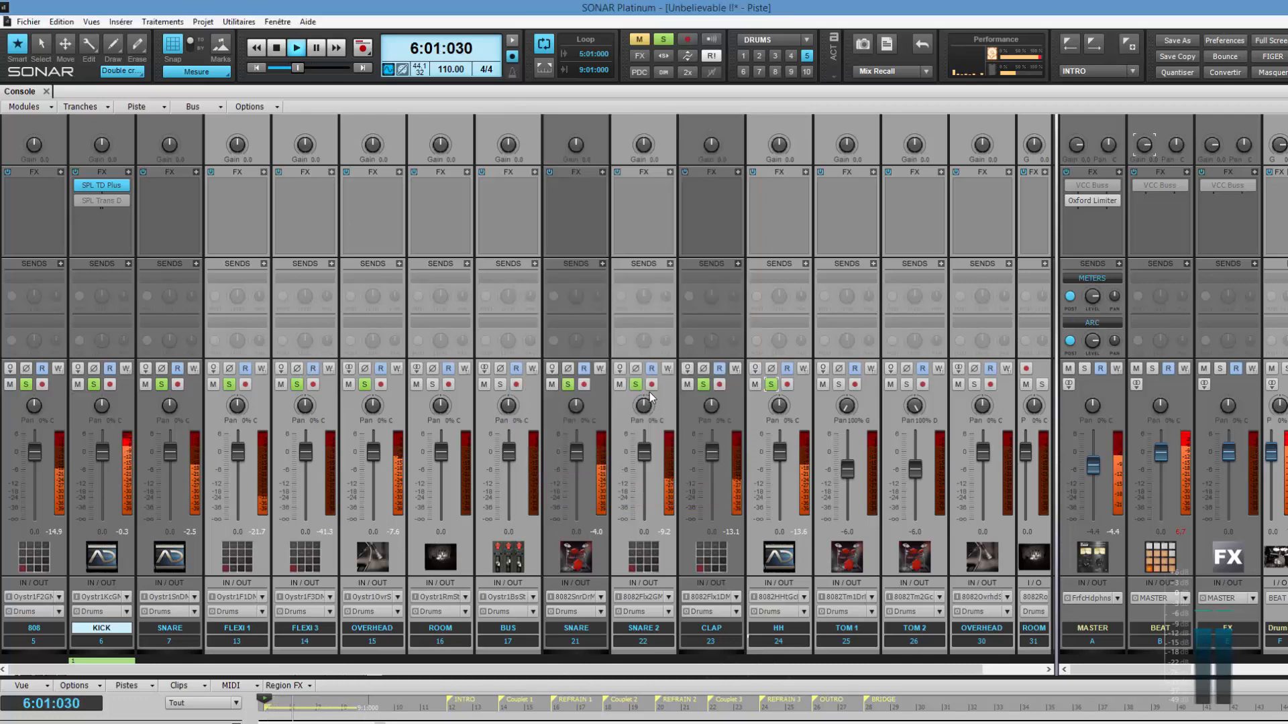
# Insert SPL TD Plus from the stereo Dynamic effects on the SNARE channel on track 21
pyautogui.click(604, 173)
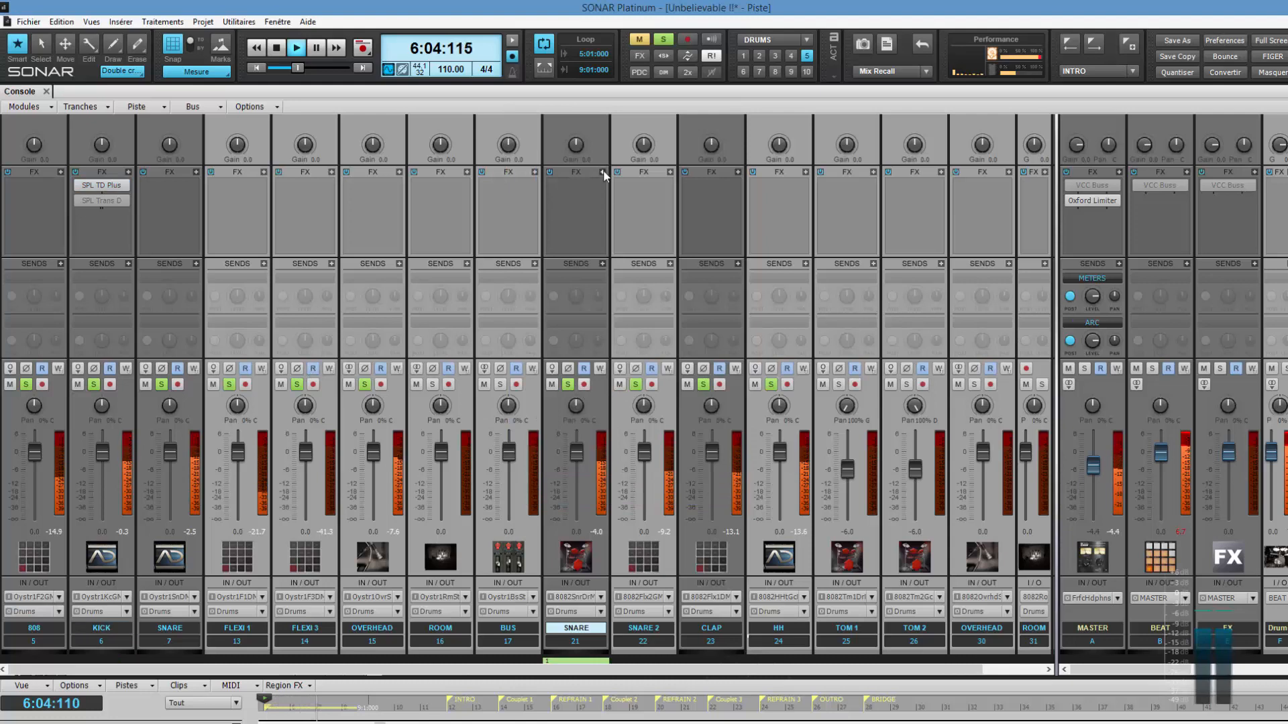
pyautogui.moveTo(762, 183)
pyautogui.moveTo(549, 205)
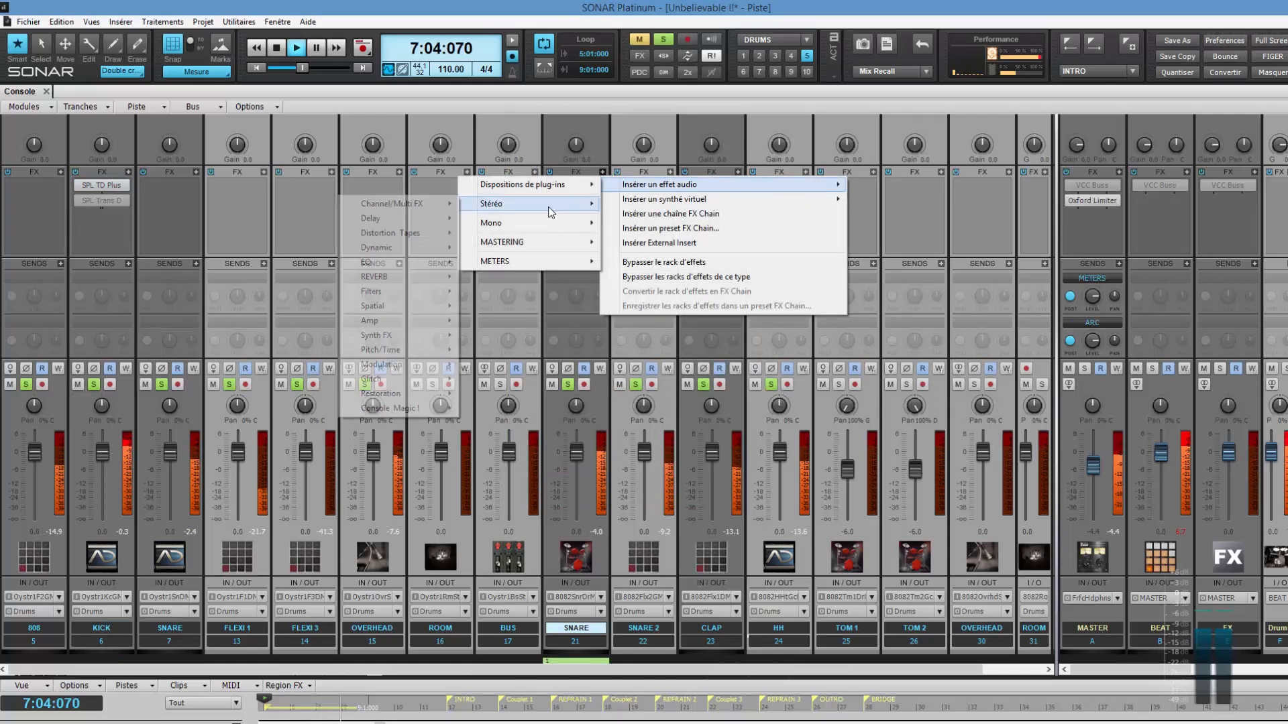
pyautogui.moveTo(401, 249)
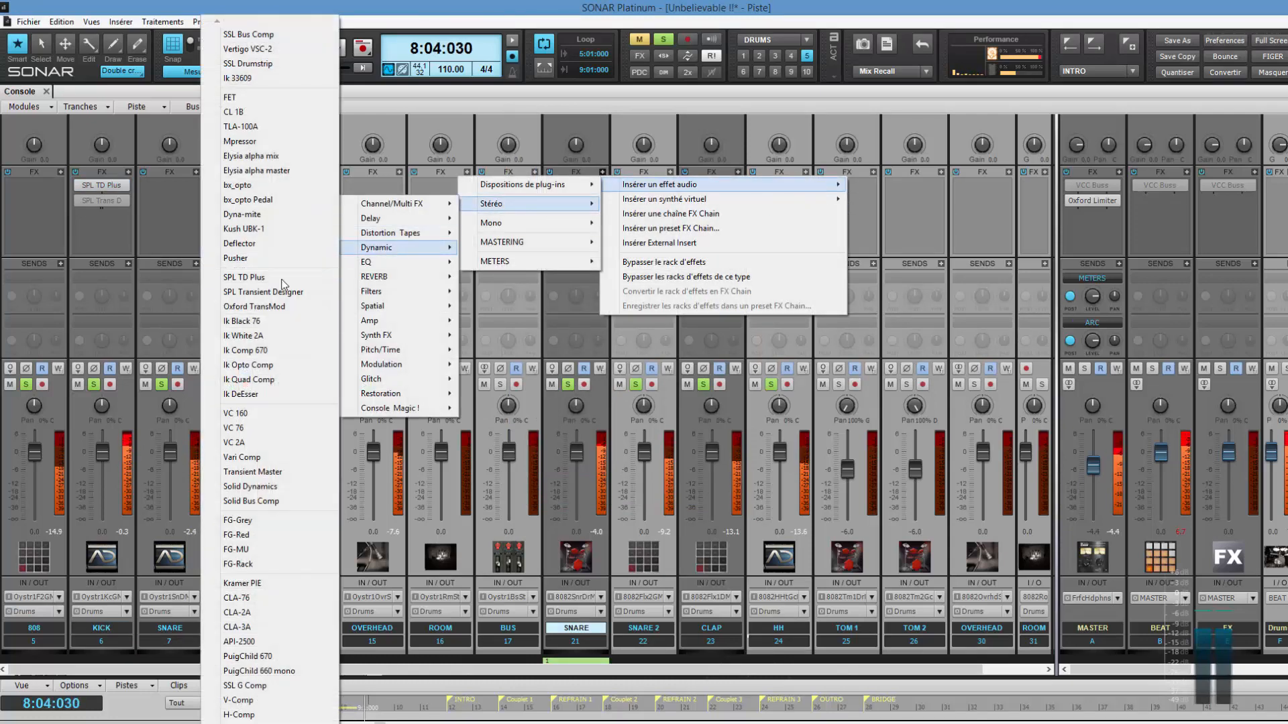
pyautogui.click(248, 277)
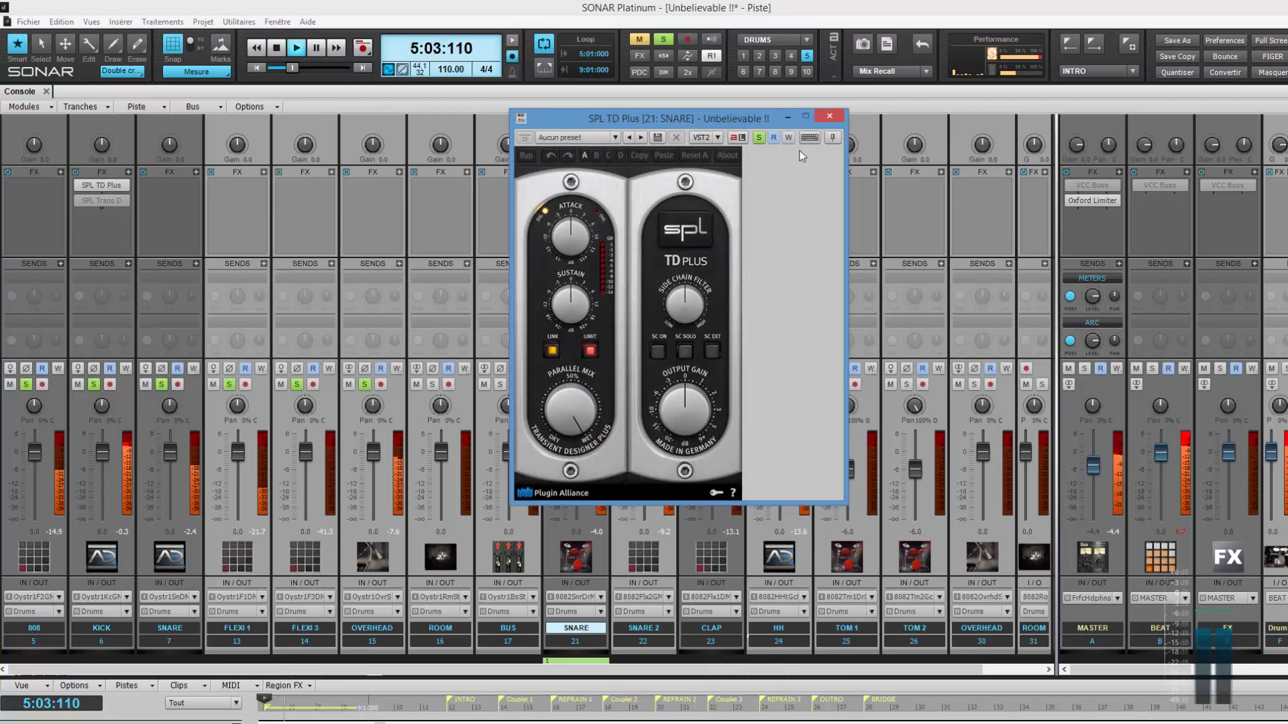
# Clear all channel solos and solo only the track 21 SNARE, keeping its TD Plus window mid-console
pyautogui.moveTo(769, 119); pyautogui.dragTo(554, 189)
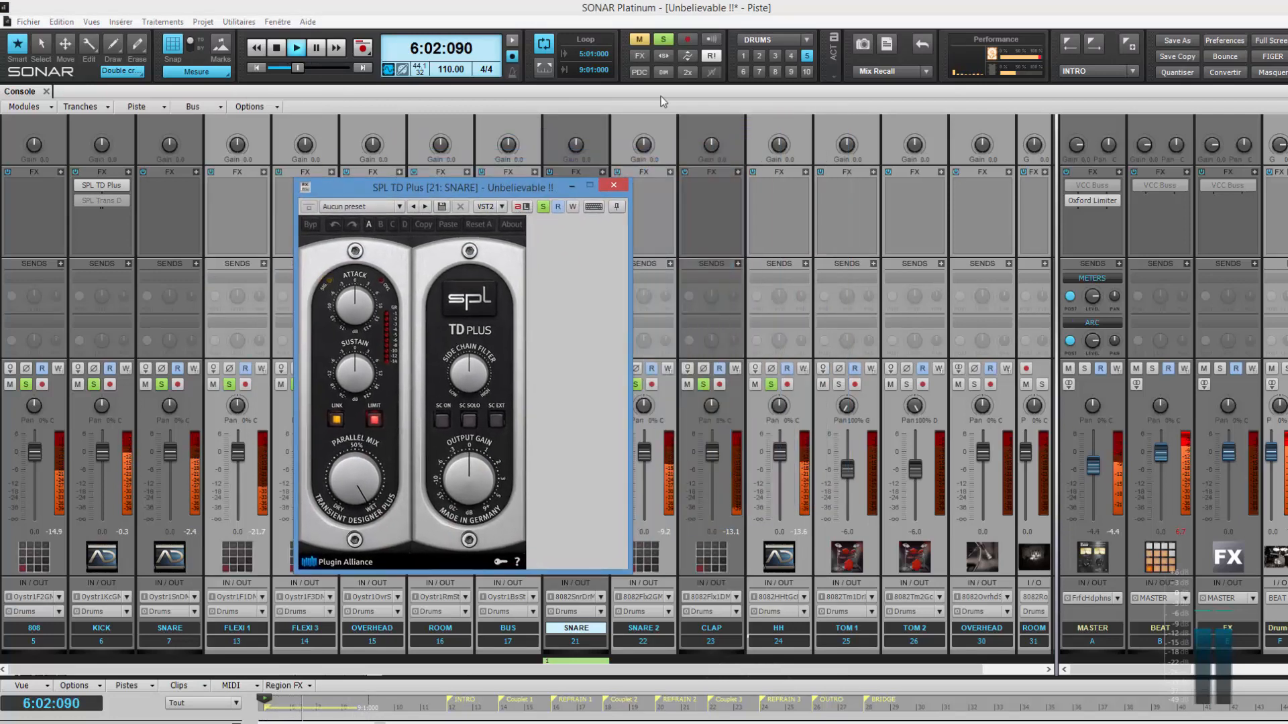
pyautogui.click(663, 57)
pyautogui.click(543, 208)
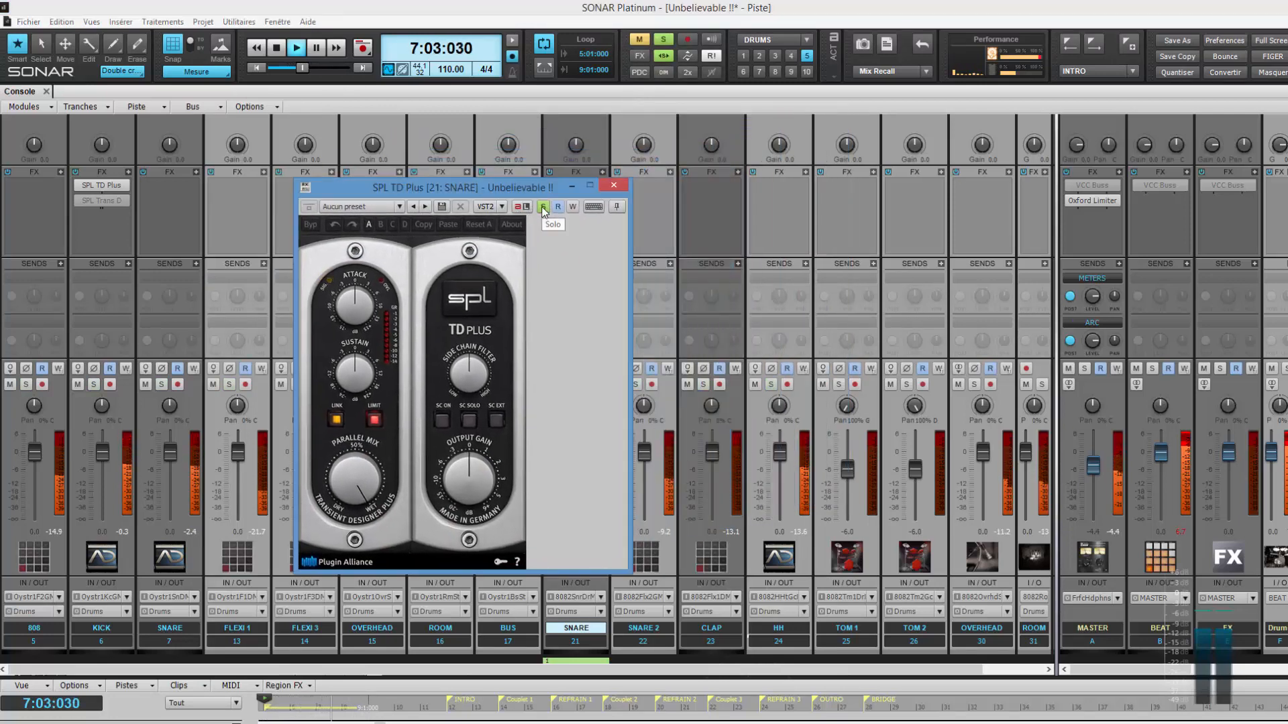
pyautogui.moveTo(530, 194); pyautogui.dragTo(698, 150)
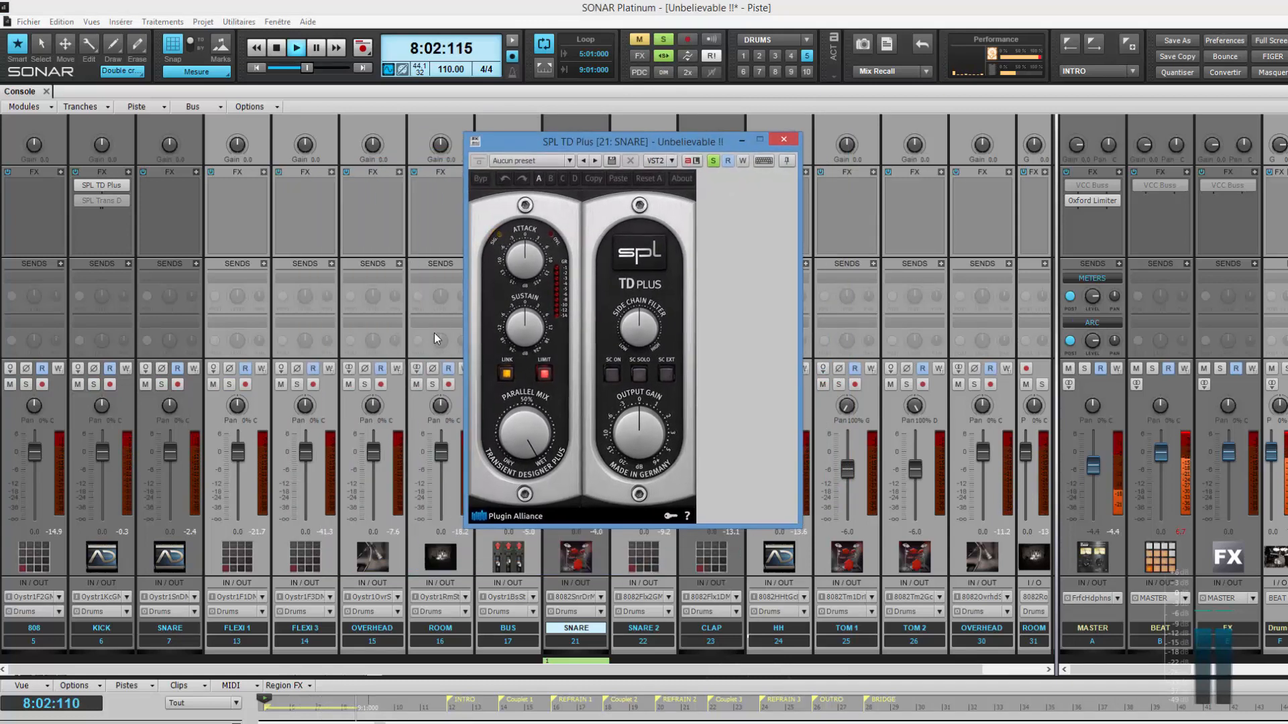
# Enable the snare's side chain, sweep its filter while monitoring with SC Solo, settle it moderately toward High, and turn SC Solo off
pyautogui.click(613, 375)
pyautogui.scroll(-5, 649, 337)
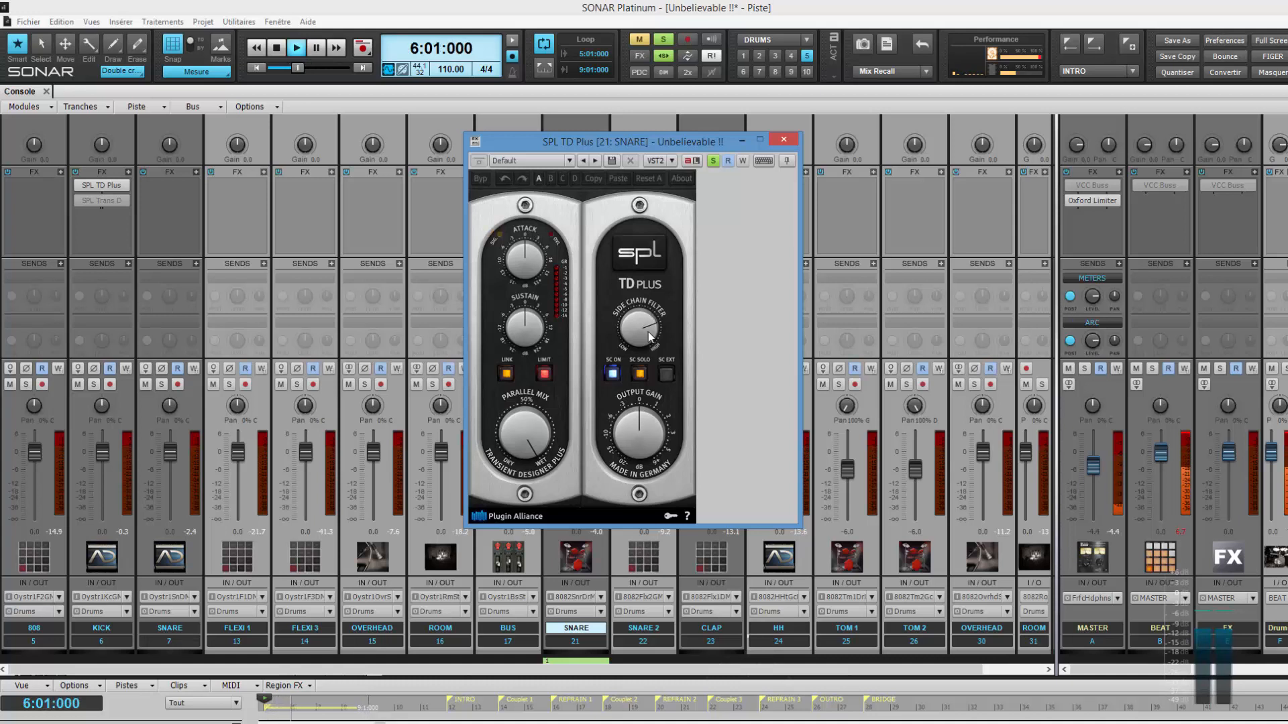
pyautogui.scroll(-3, 648, 331)
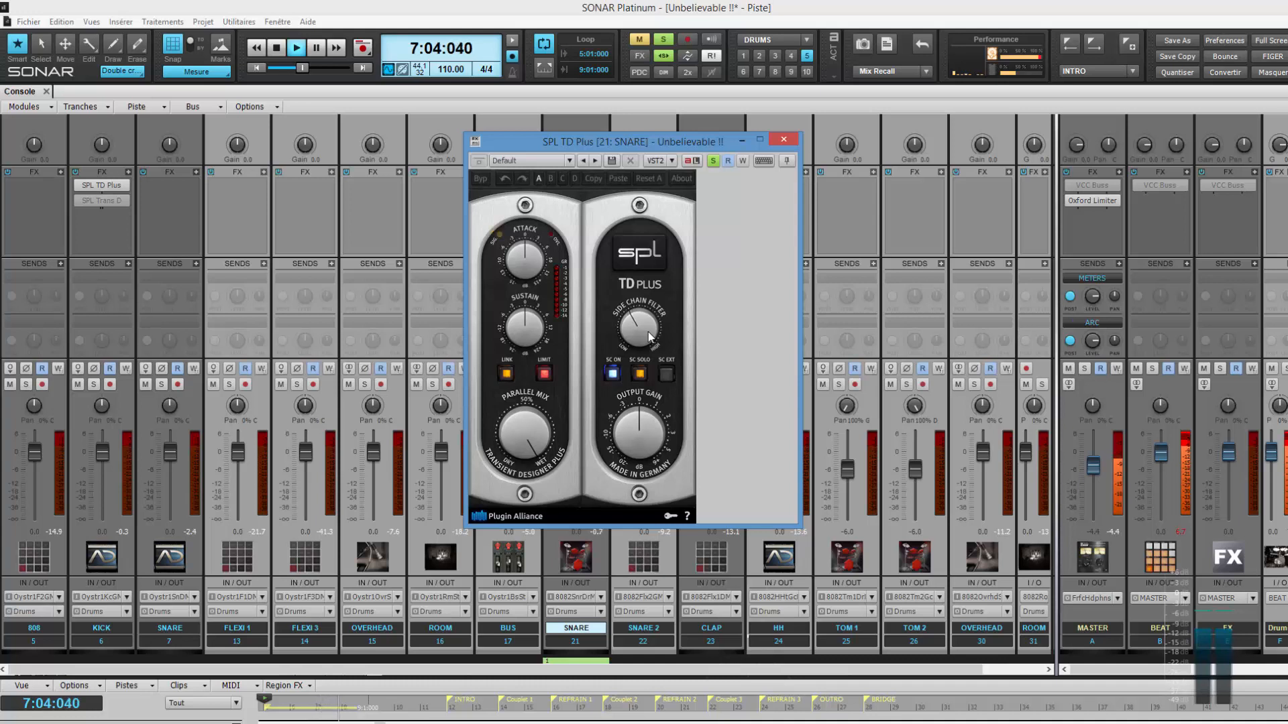
pyautogui.scroll(2, 648, 331)
pyautogui.scroll(1, 648, 331)
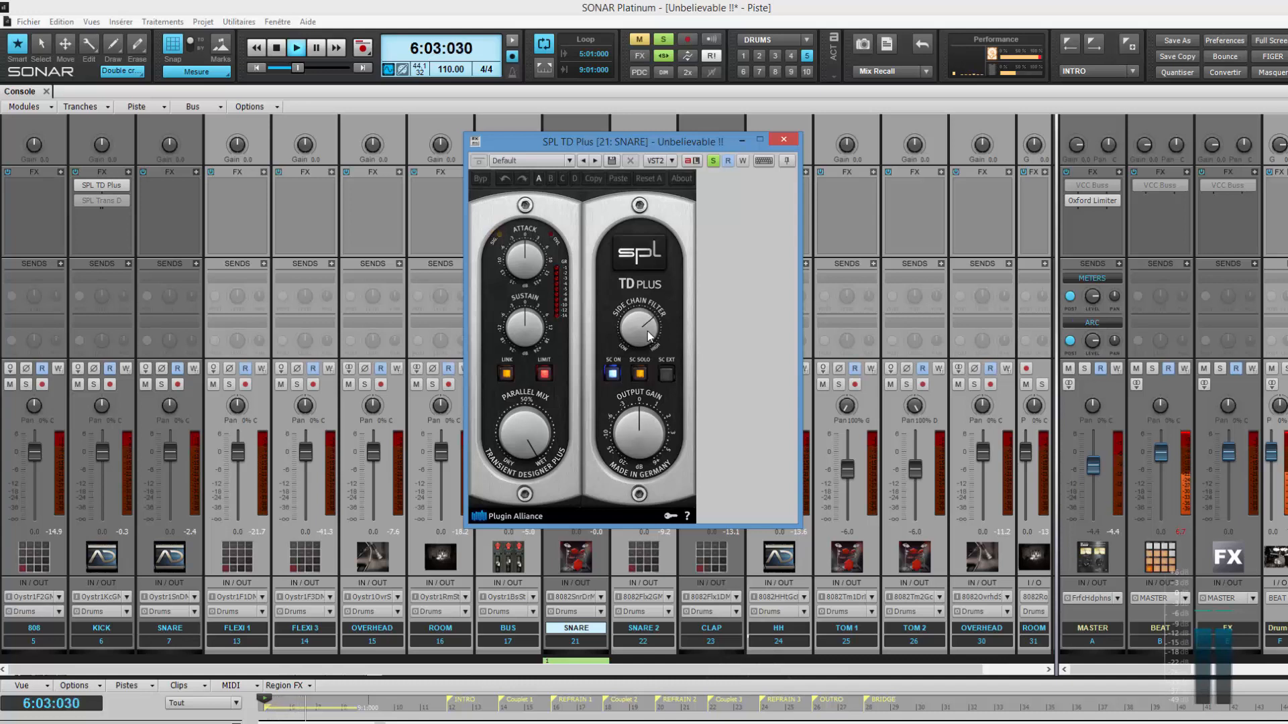
pyautogui.scroll(-2, 647, 331)
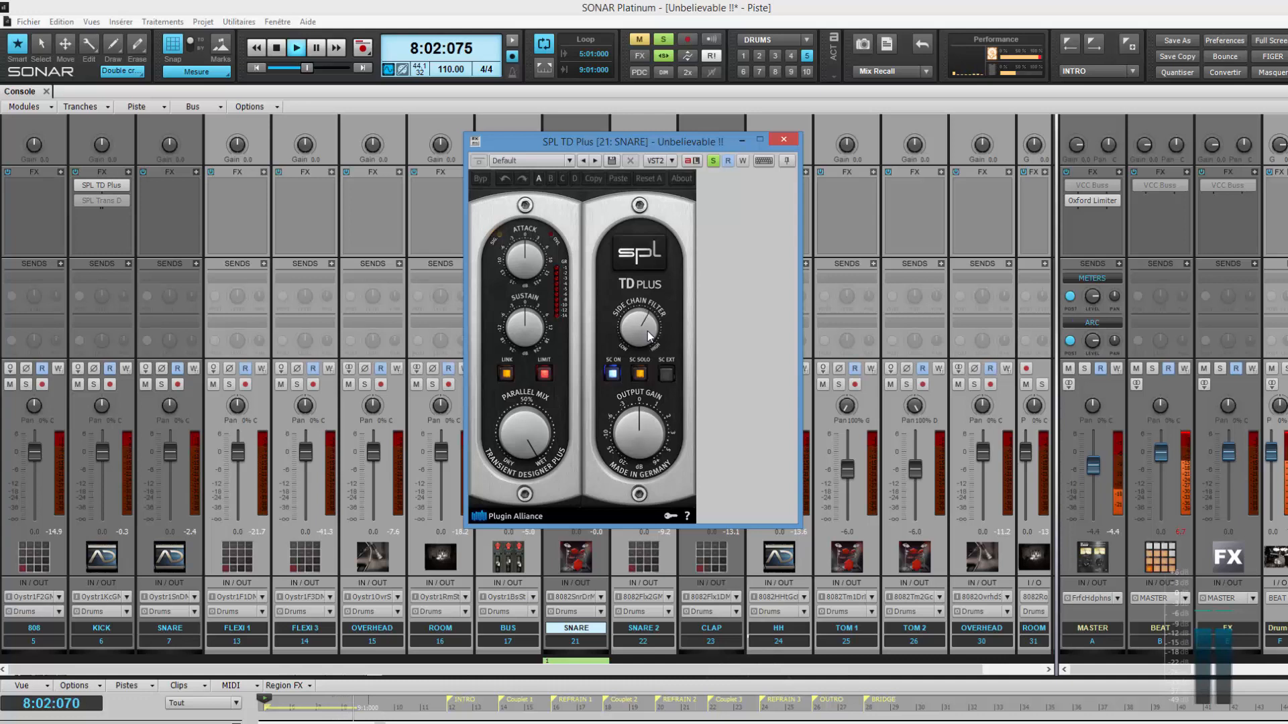
pyautogui.moveTo(646, 331); pyautogui.dragTo(630, 306)
pyautogui.click(641, 374)
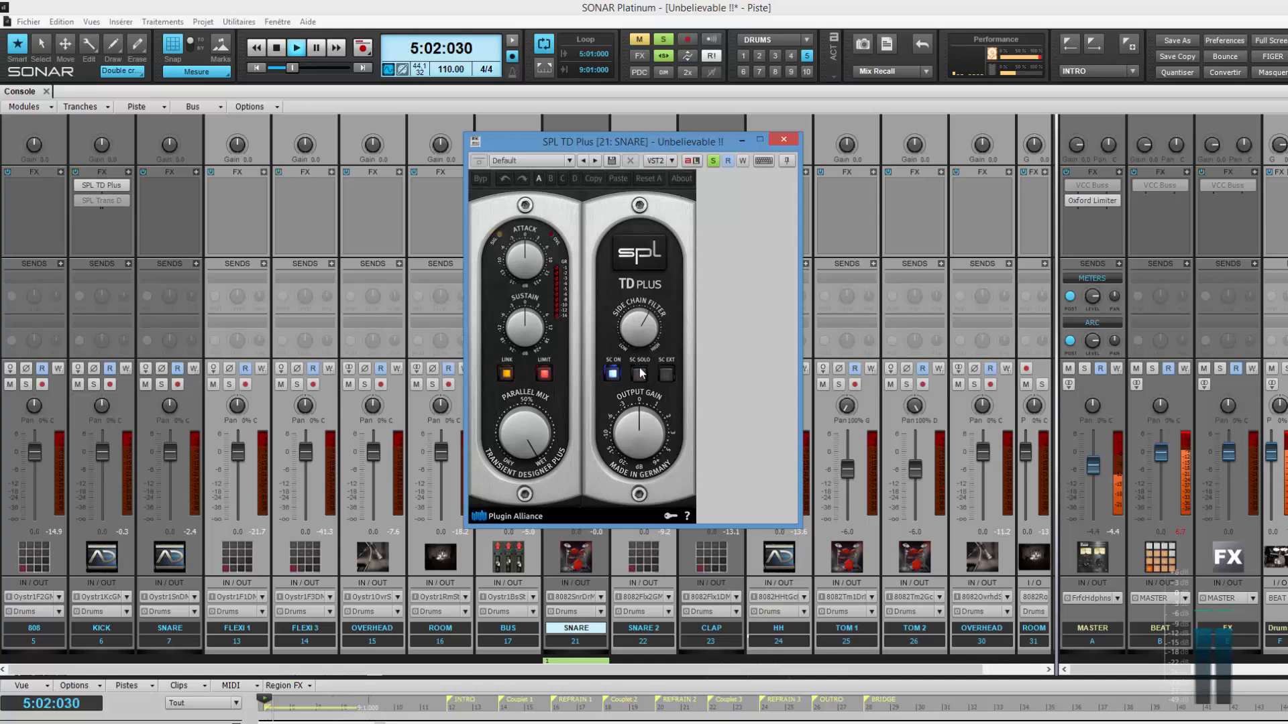
# Raise the snare's TD Plus attack strongly and test low and high sustain, settling slightly below zero
pyautogui.scroll(3, 527, 271)
pyautogui.scroll(-5, 526, 329)
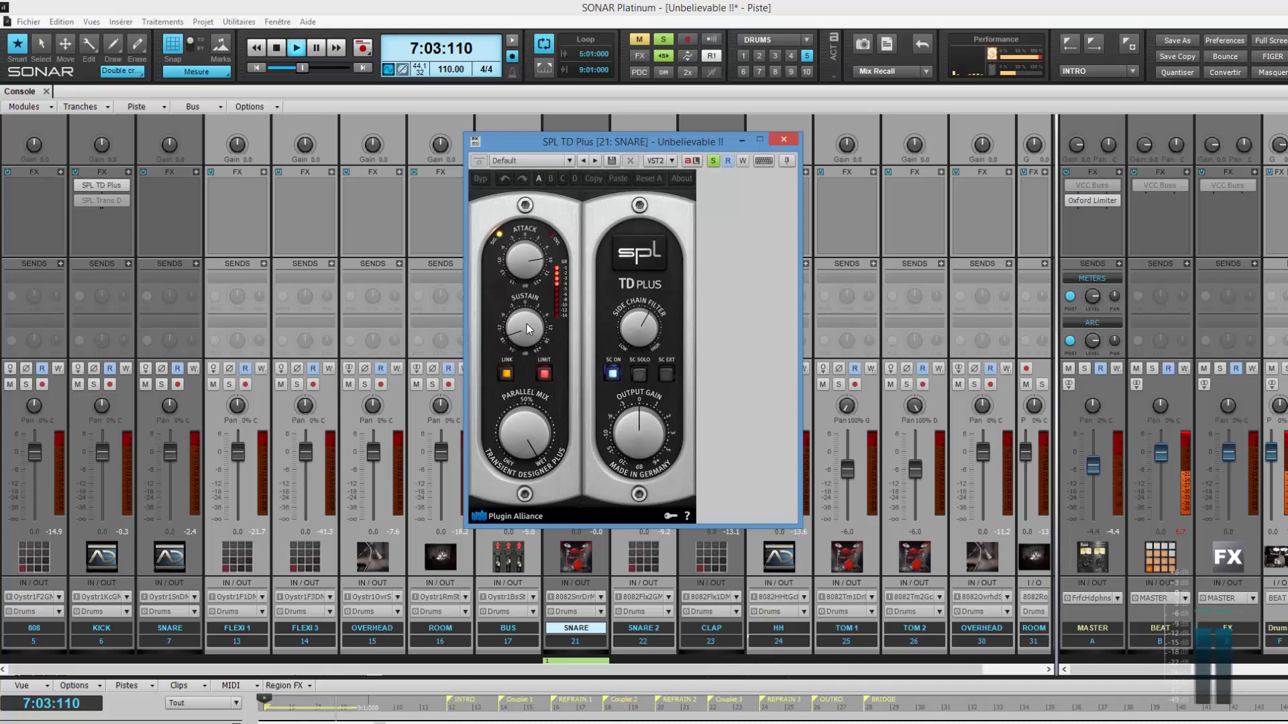
pyautogui.scroll(7, 526, 326)
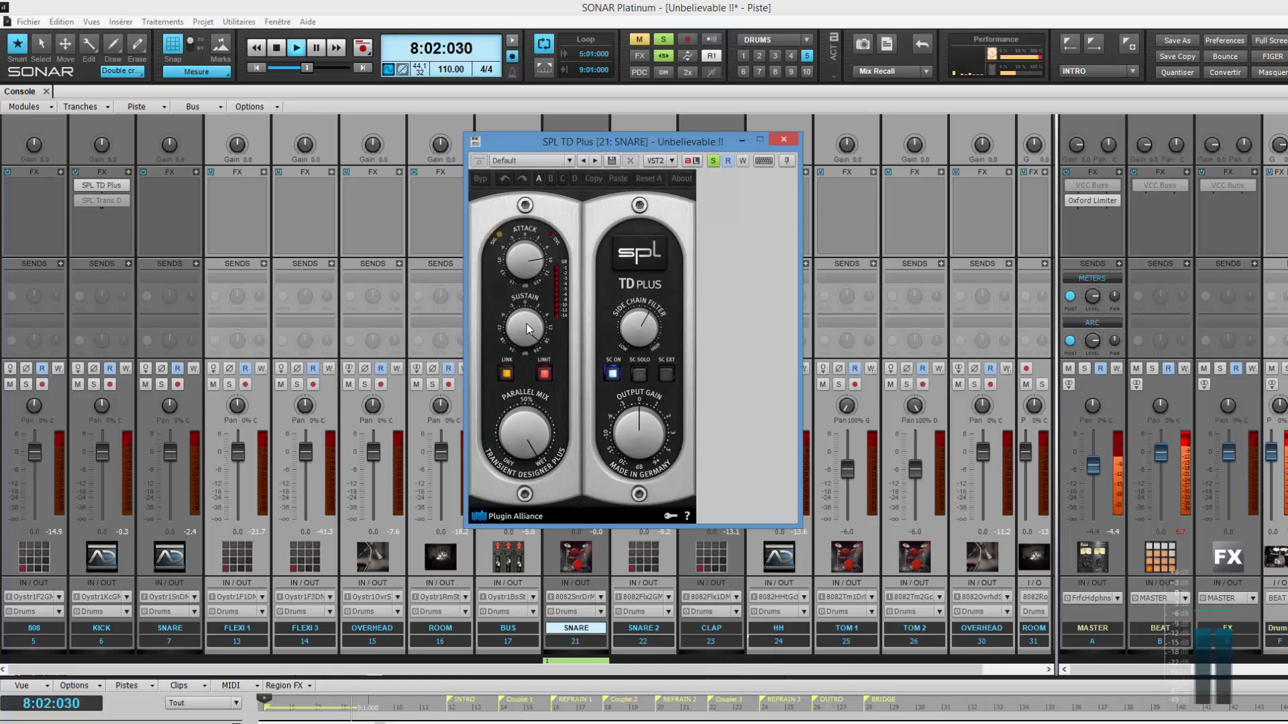
pyautogui.scroll(-10, 526, 324)
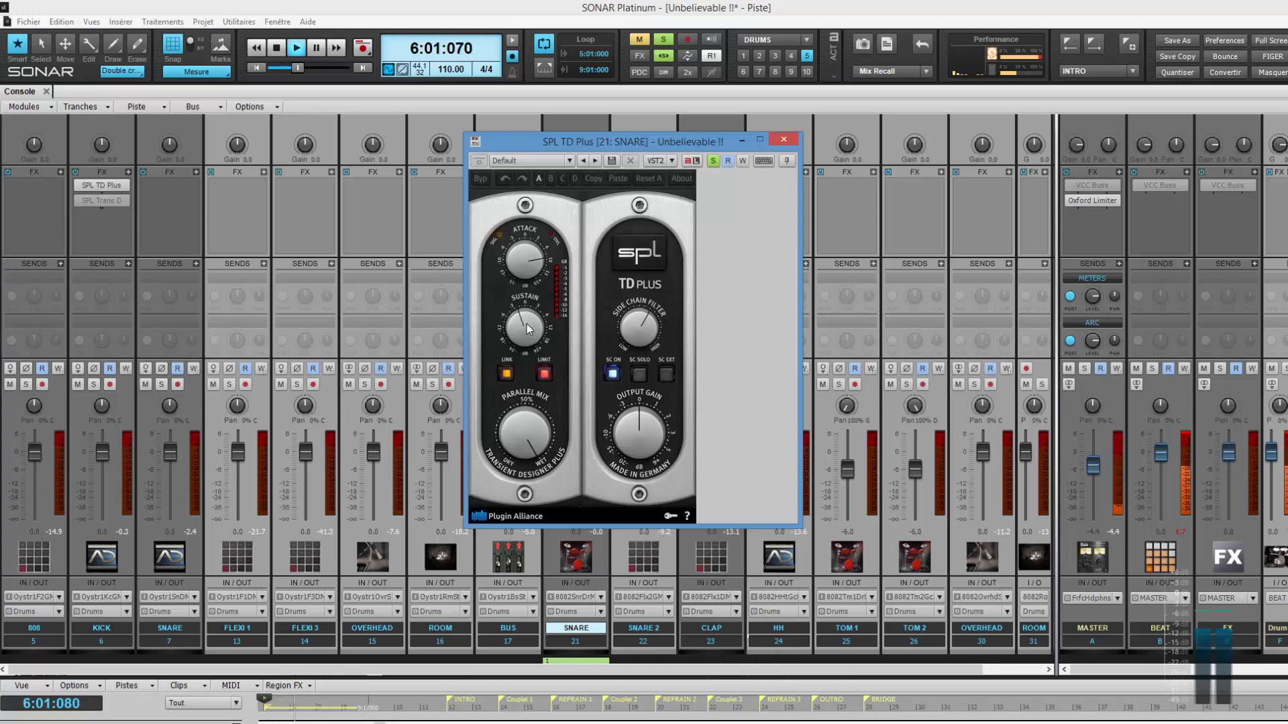
# Lower the snare's TD Plus output gain below 0 to match levels, comparing the soloed snare with and without bypass
pyautogui.scroll(-3, 643, 430)
pyautogui.scroll(2, 640, 430)
pyautogui.scroll(-2, 640, 430)
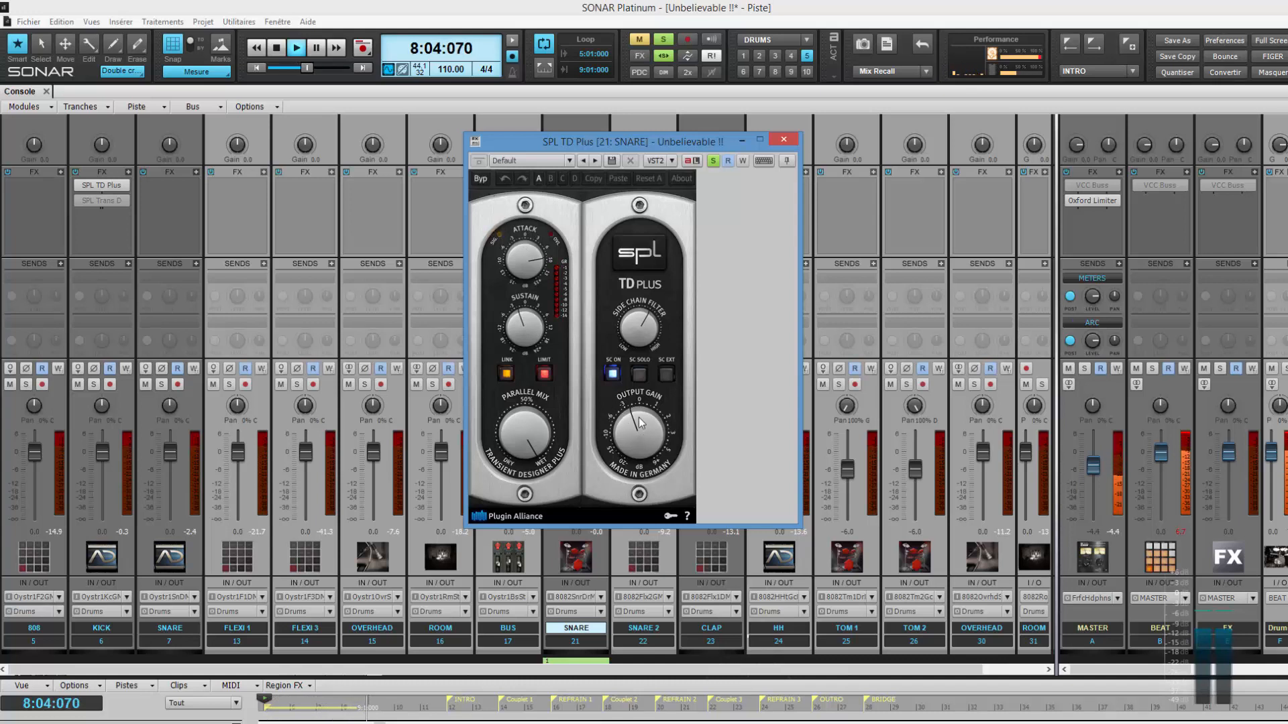
pyautogui.click(480, 179)
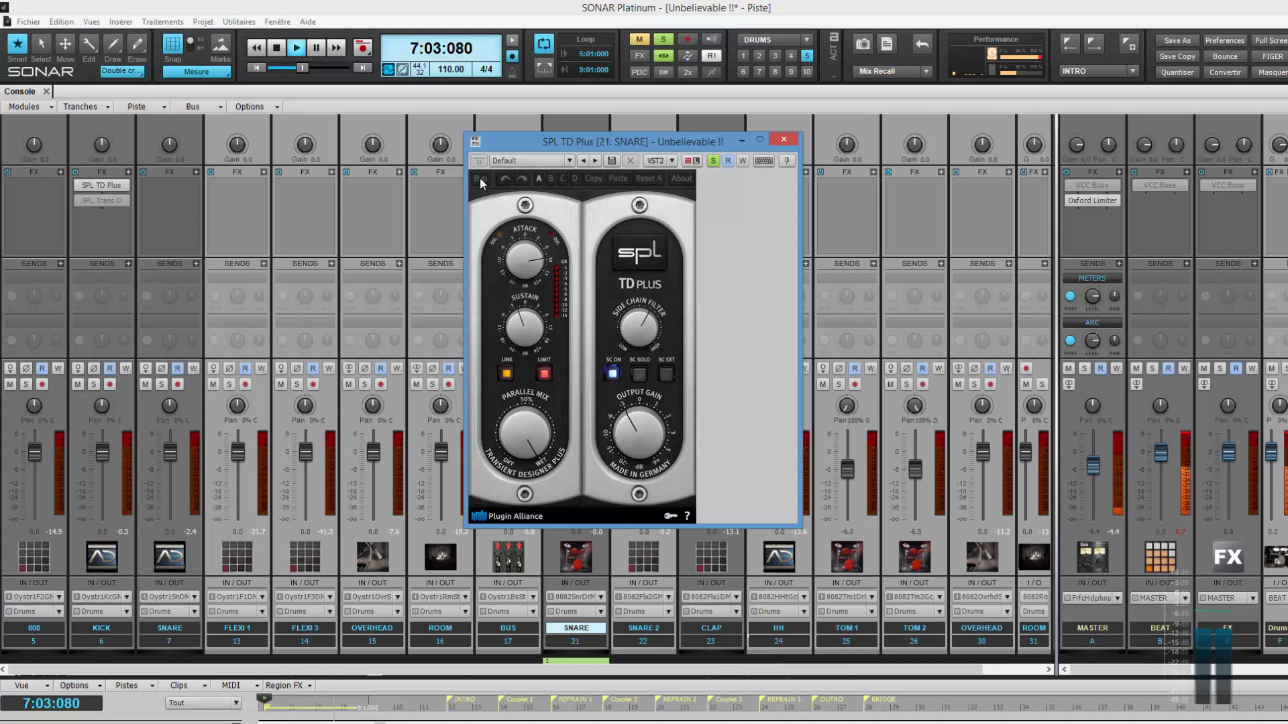
pyautogui.click(480, 179)
pyautogui.click(480, 177)
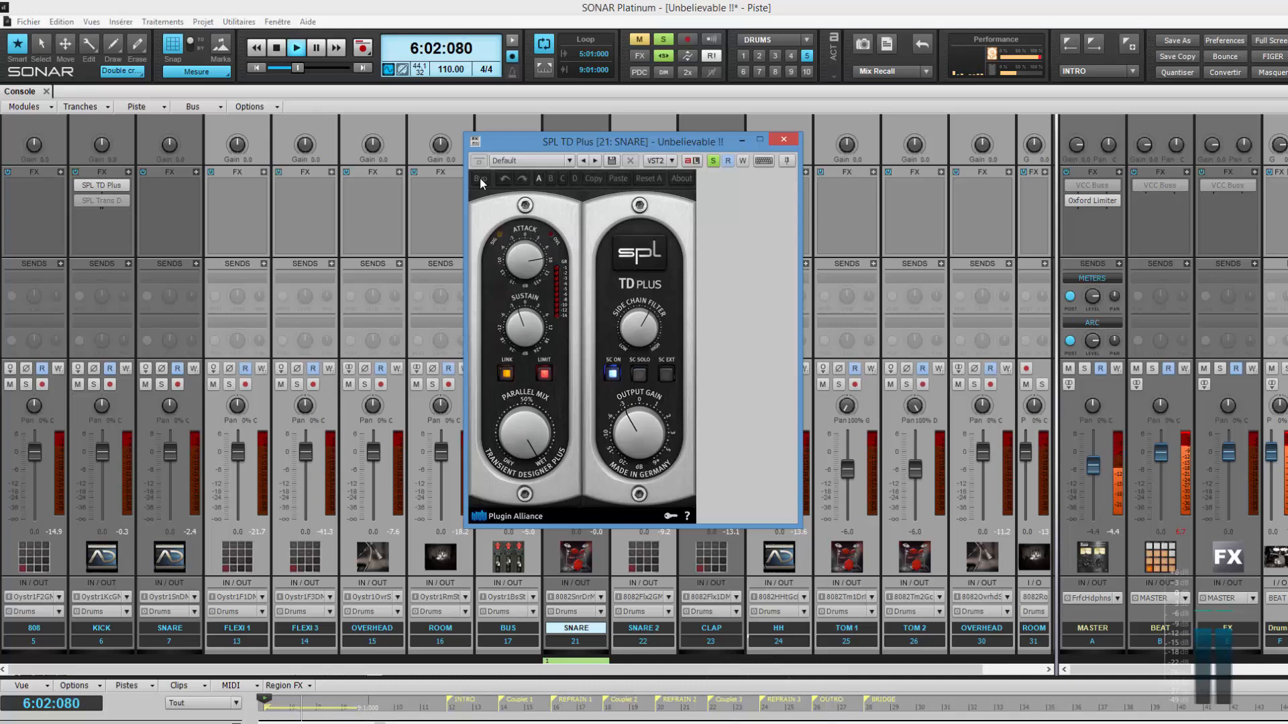
pyautogui.click(481, 178)
# Unsolo the SNARE and compare it with and without TD Plus bypass in the full mix, closing the plug-in window
pyautogui.click(713, 161)
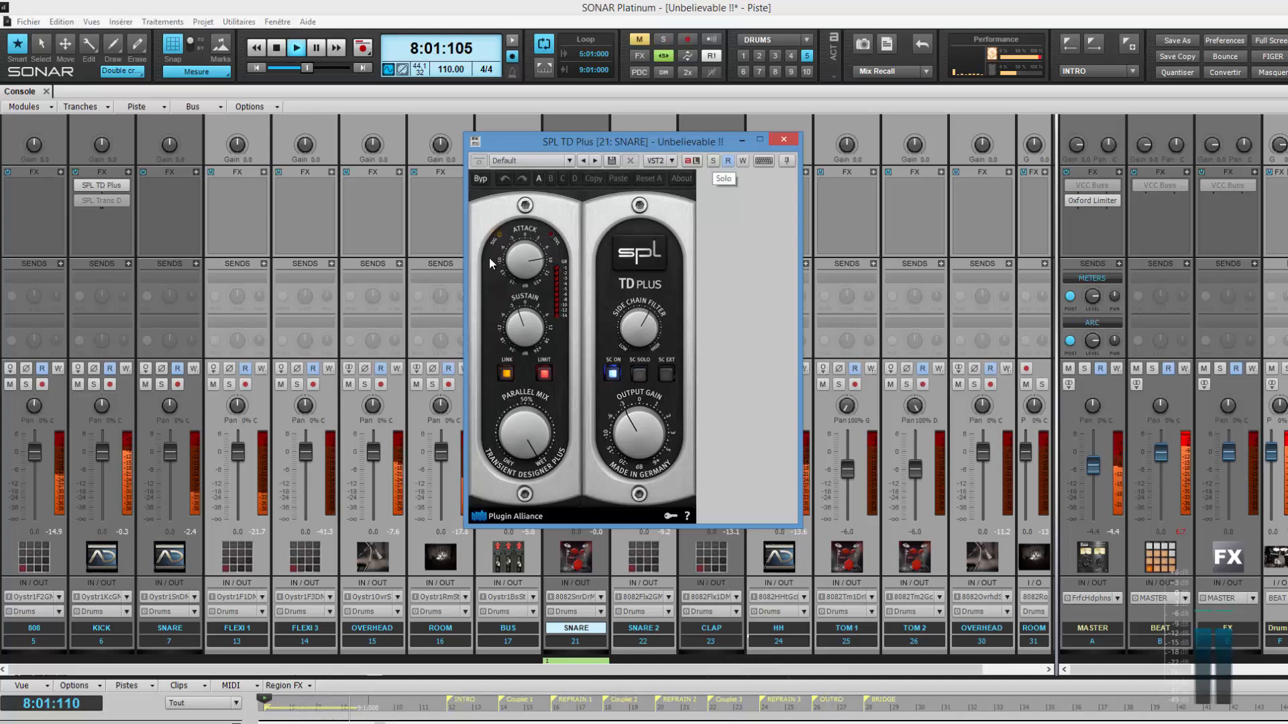
pyautogui.click(480, 179)
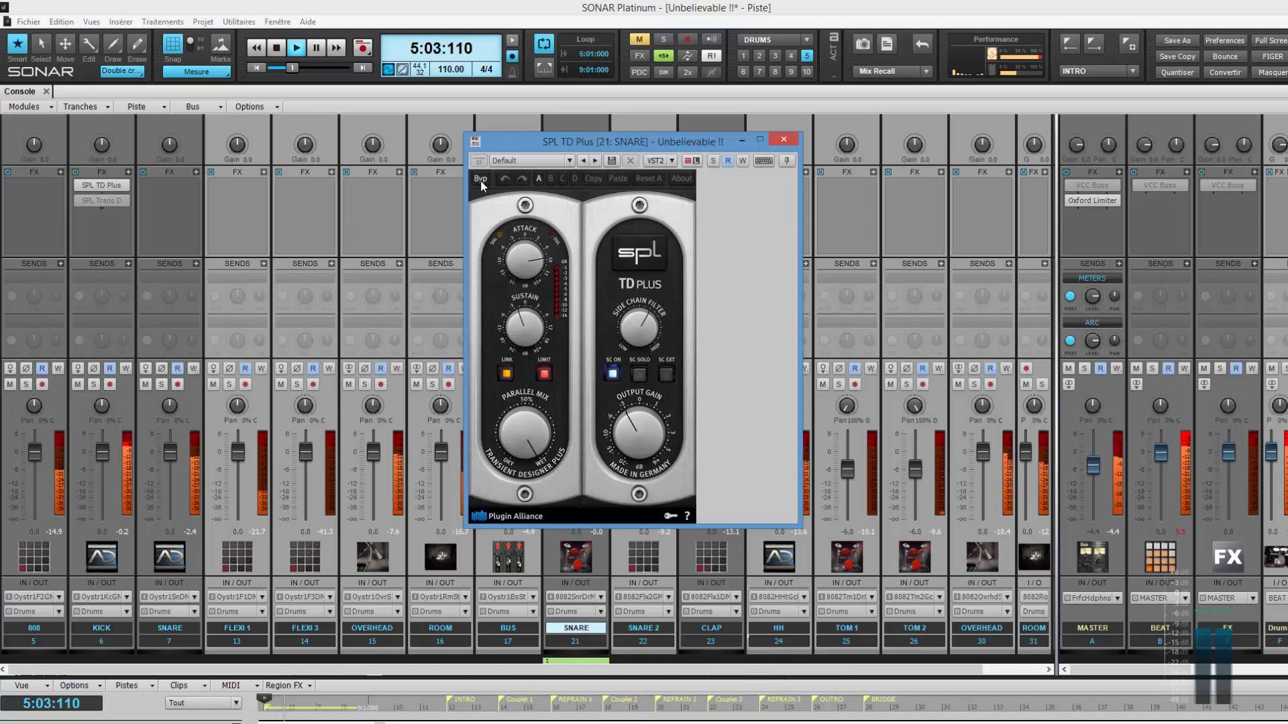
pyautogui.click(481, 180)
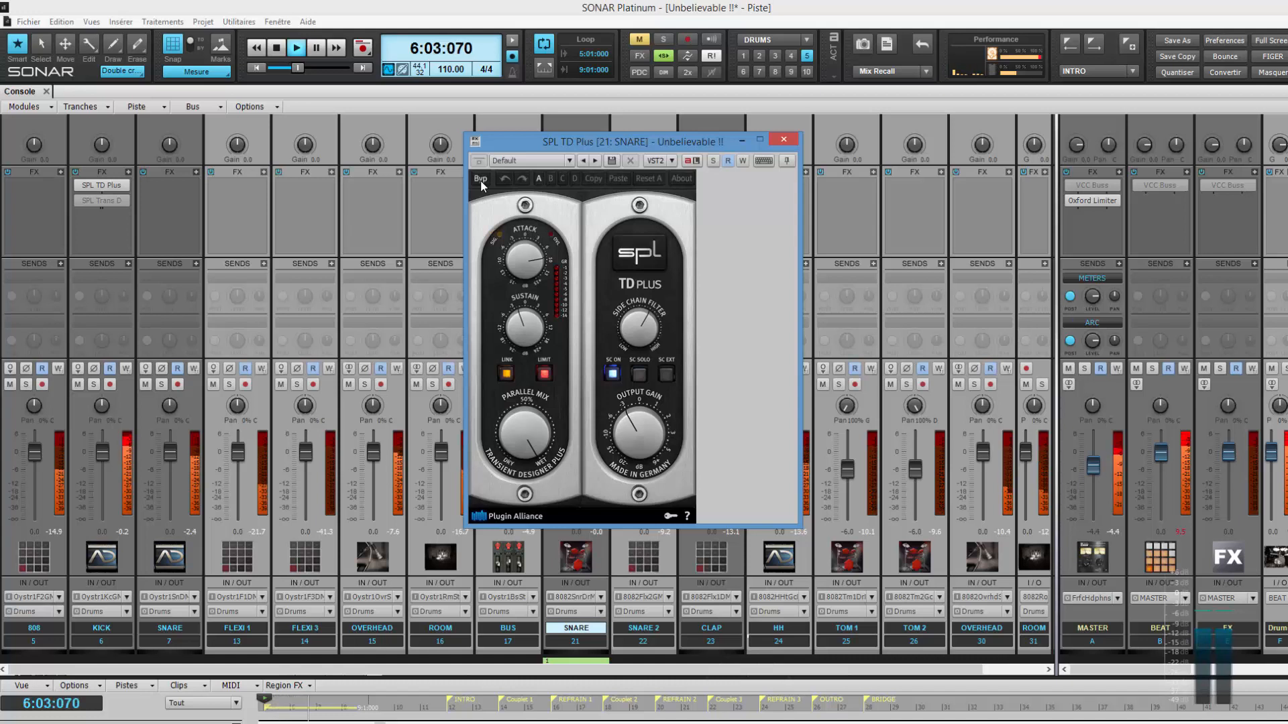
pyautogui.click(480, 180)
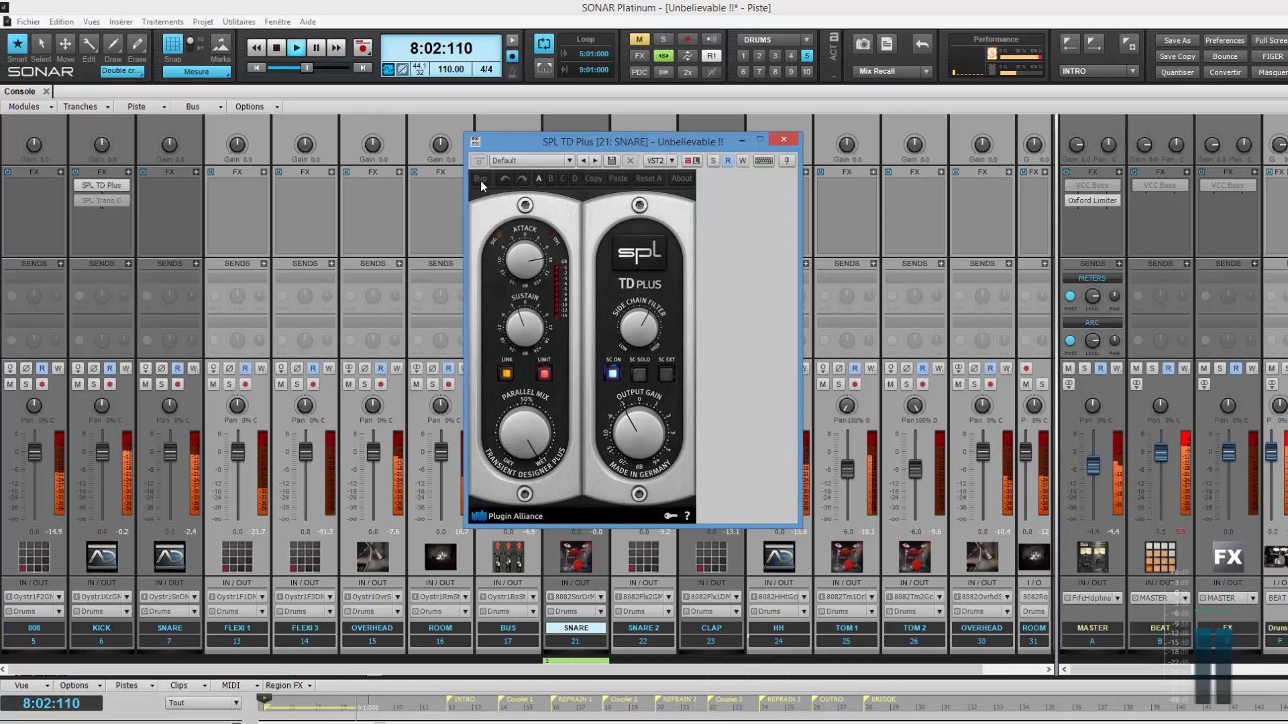
pyautogui.click(782, 140)
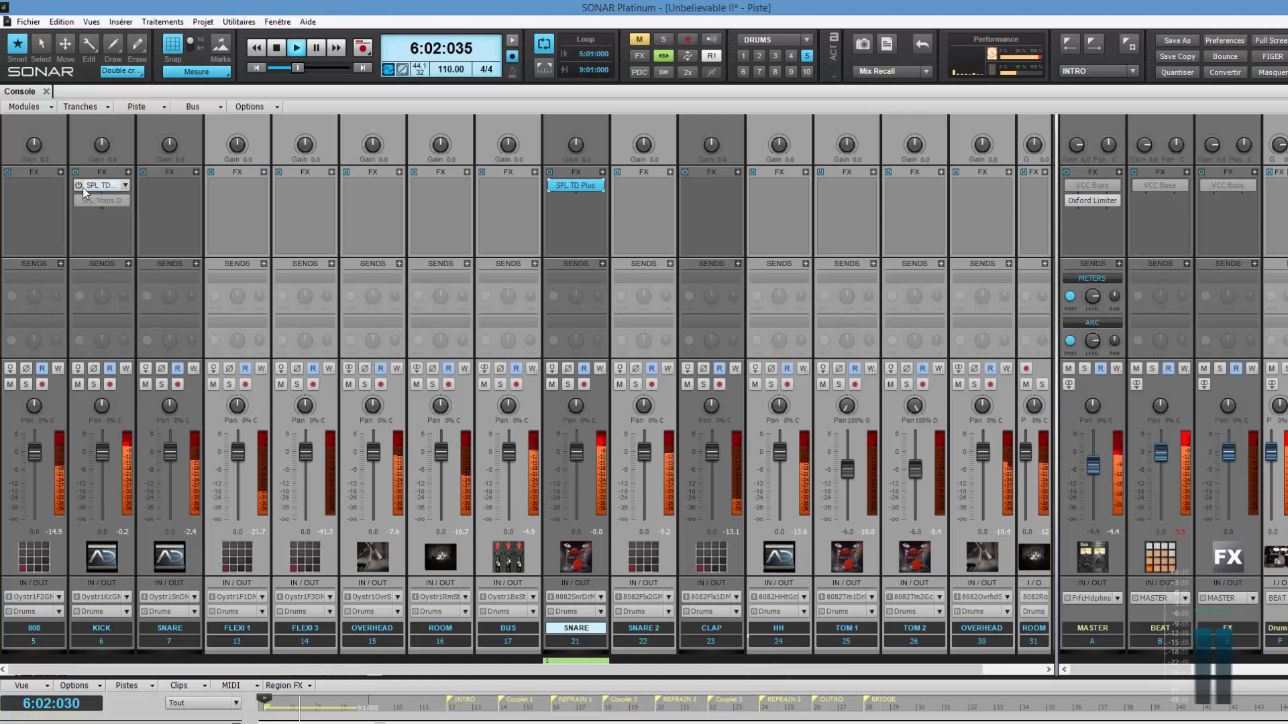
# Open the KICK and SNARE TD Plus windows, pinned open and arranged side by side over the console
pyautogui.doubleClick(101, 186)
pyautogui.moveTo(661, 153); pyautogui.dragTo(418, 215)
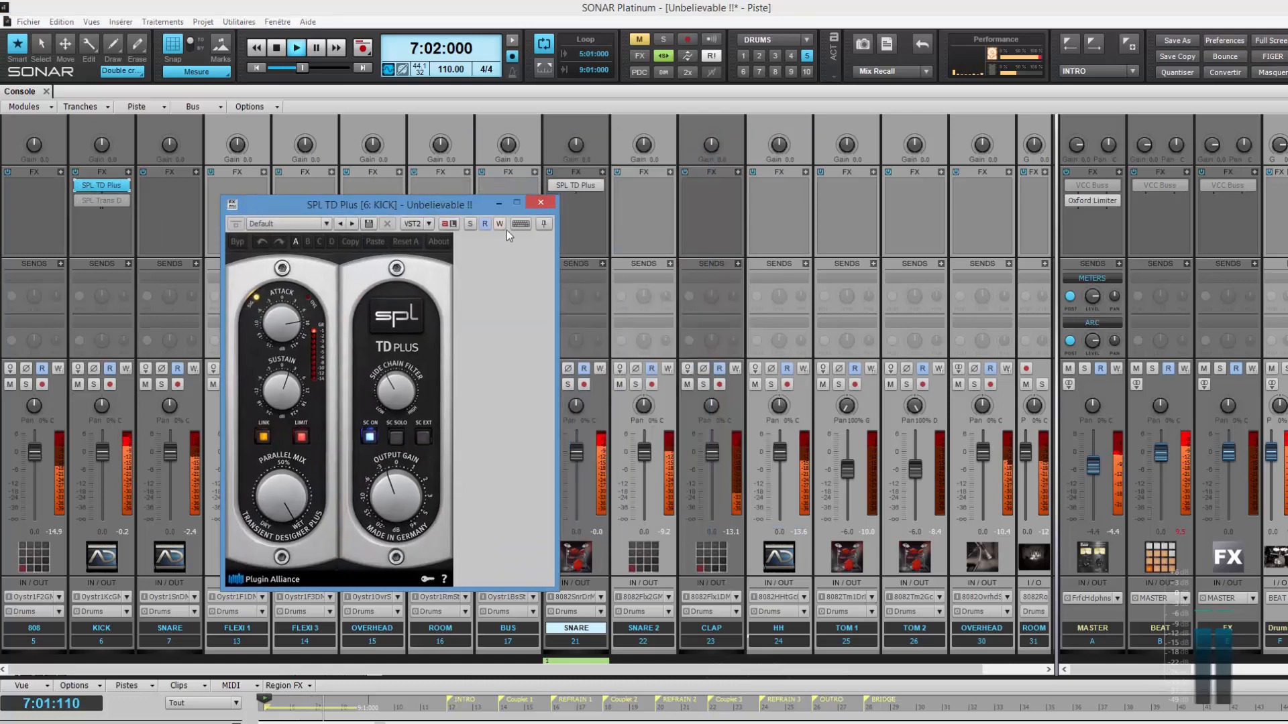
pyautogui.doubleClick(581, 188)
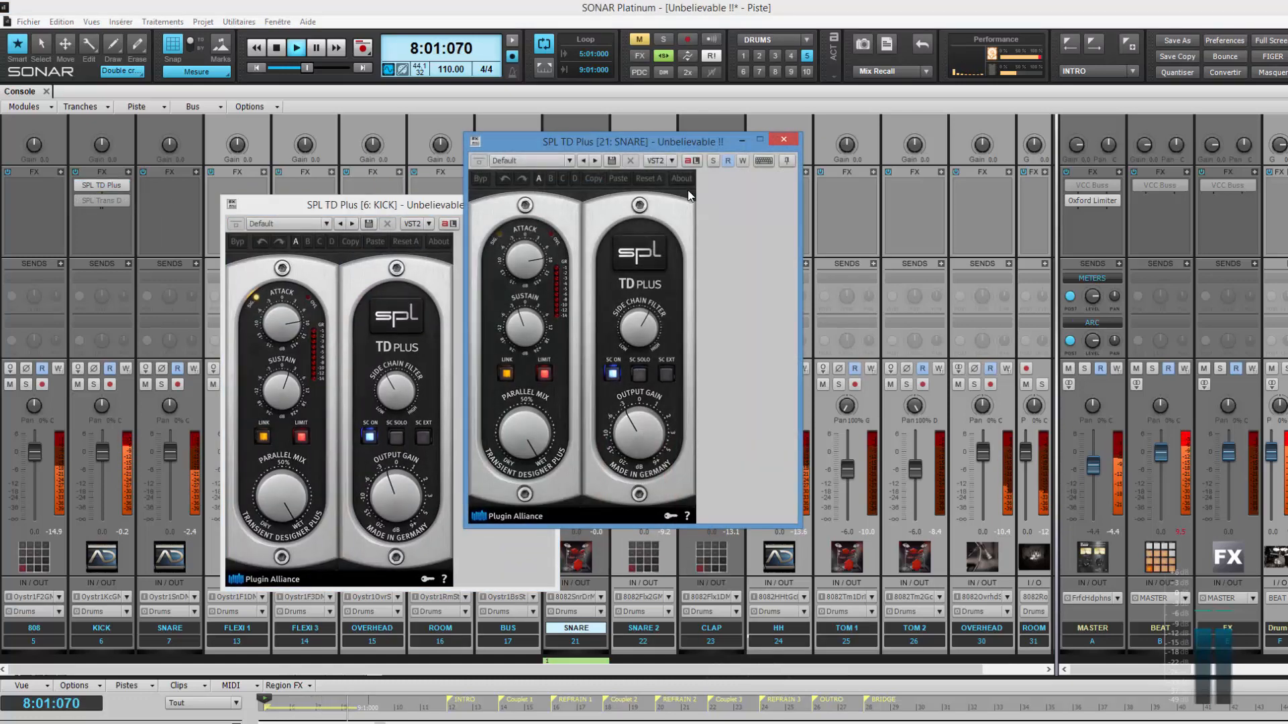
pyautogui.click(787, 160)
pyautogui.moveTo(648, 146); pyautogui.dragTo(868, 205)
pyautogui.moveTo(484, 207); pyautogui.dragTo(597, 201)
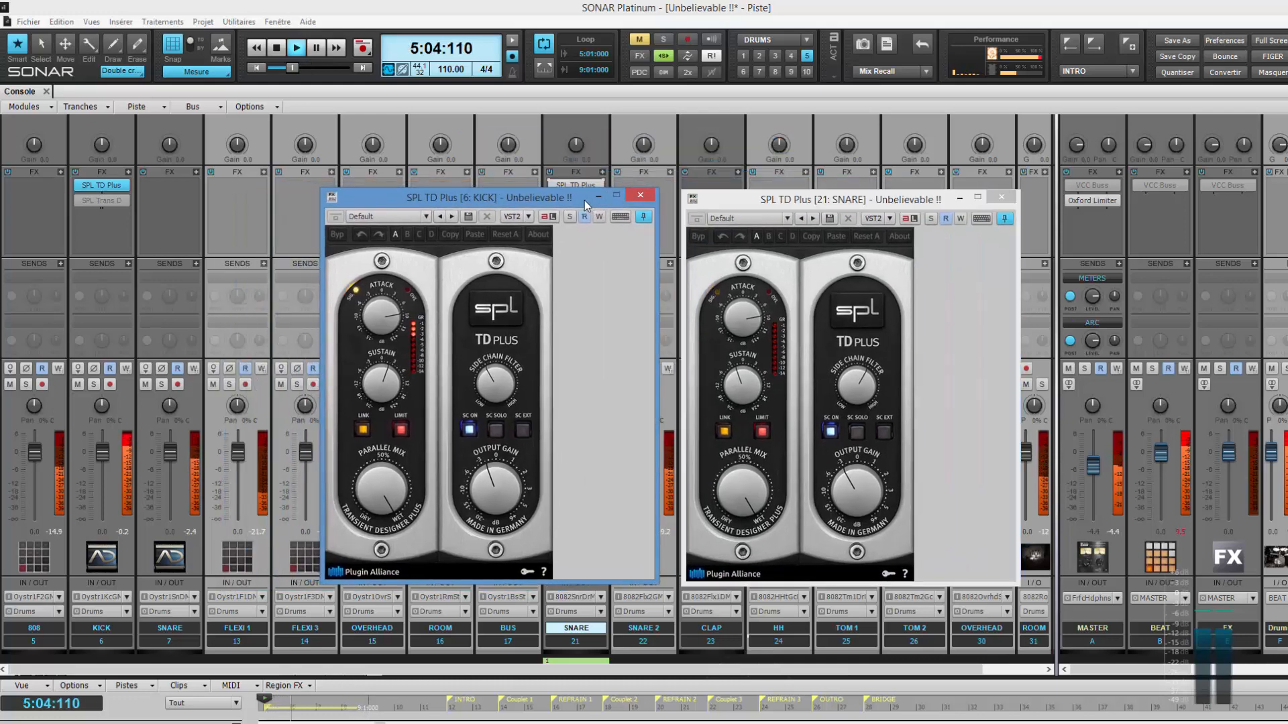
# Compare the full mix with the kick and snare TD Plus active and bypassed, and close both plug-in windows
pyautogui.click(338, 233)
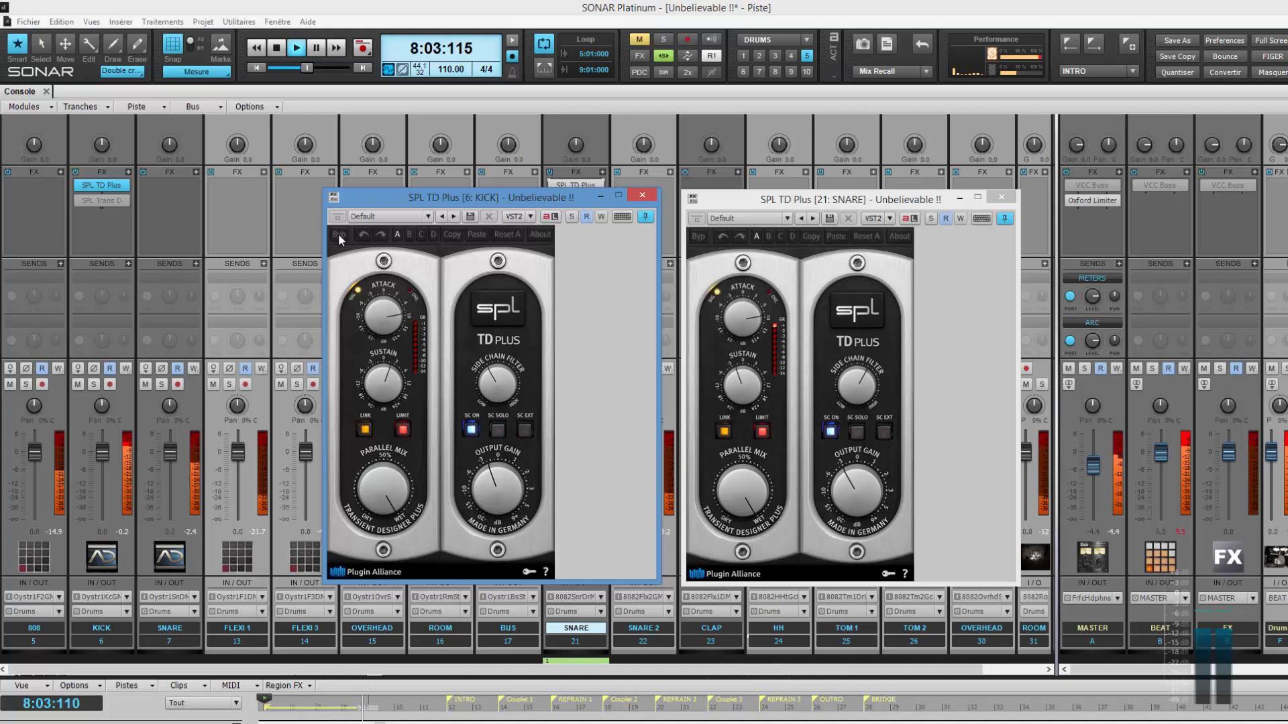
pyautogui.click(702, 236)
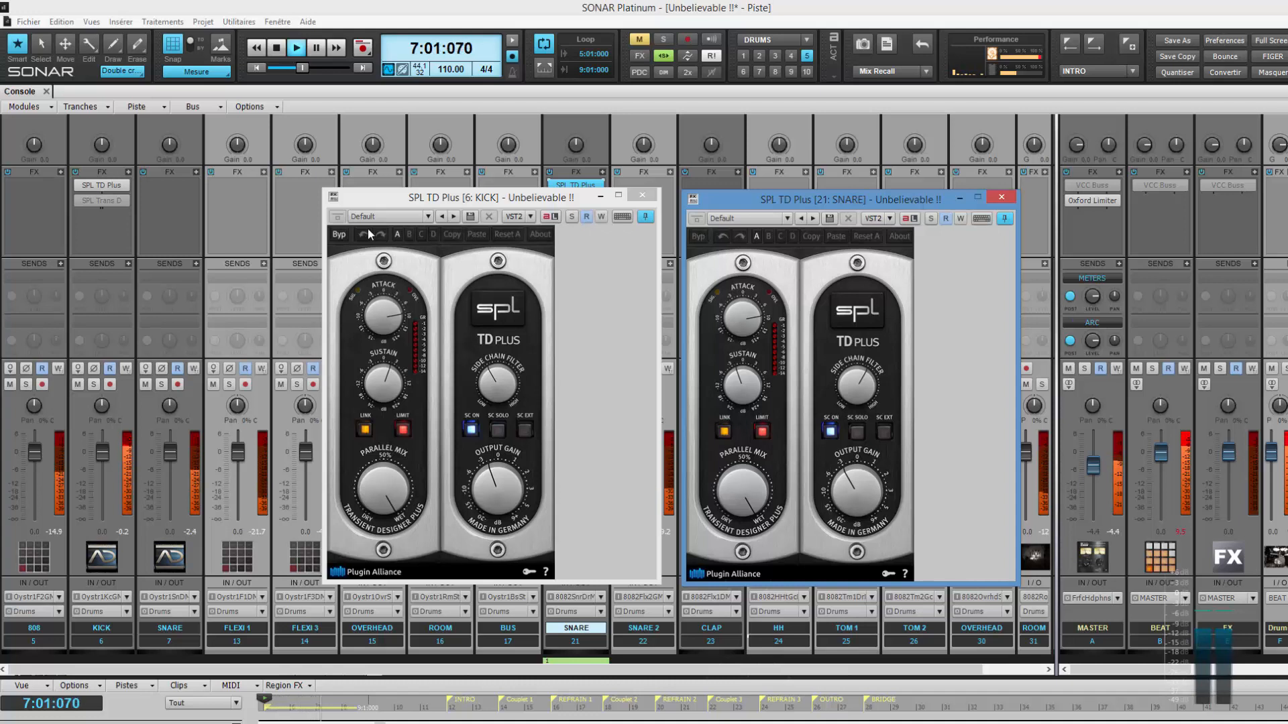
pyautogui.click(345, 232)
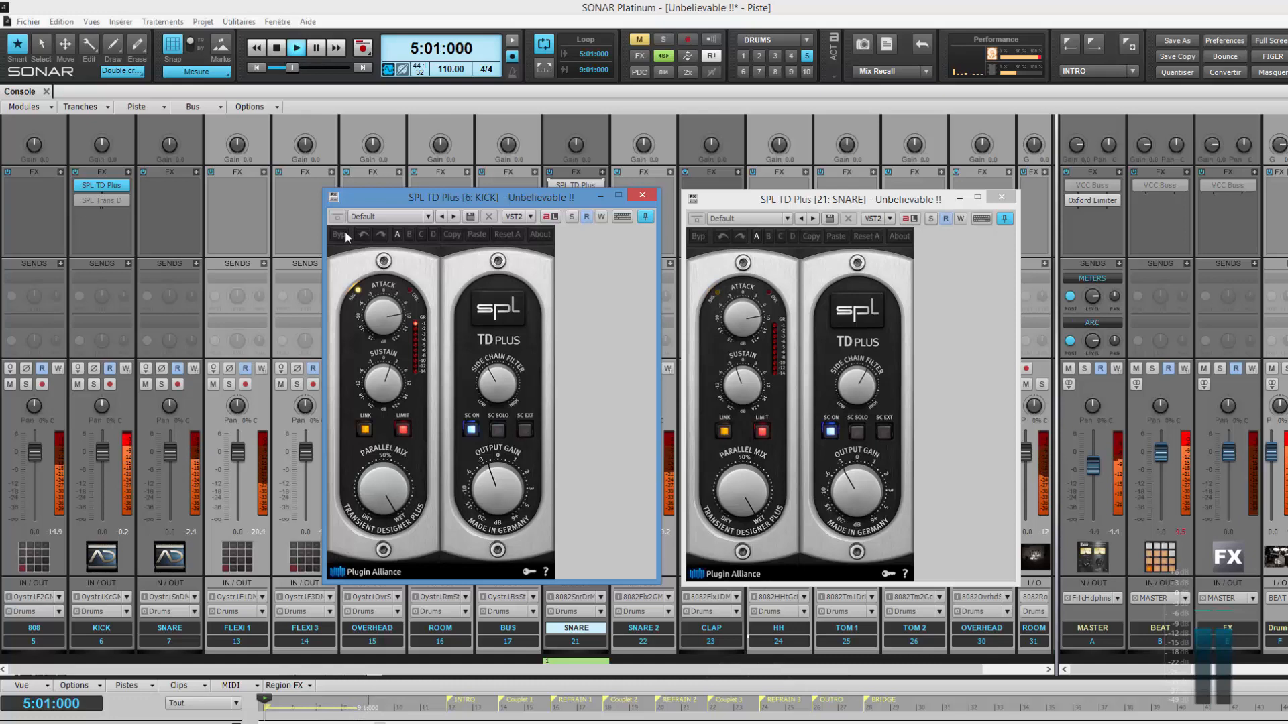
pyautogui.click(1001, 197)
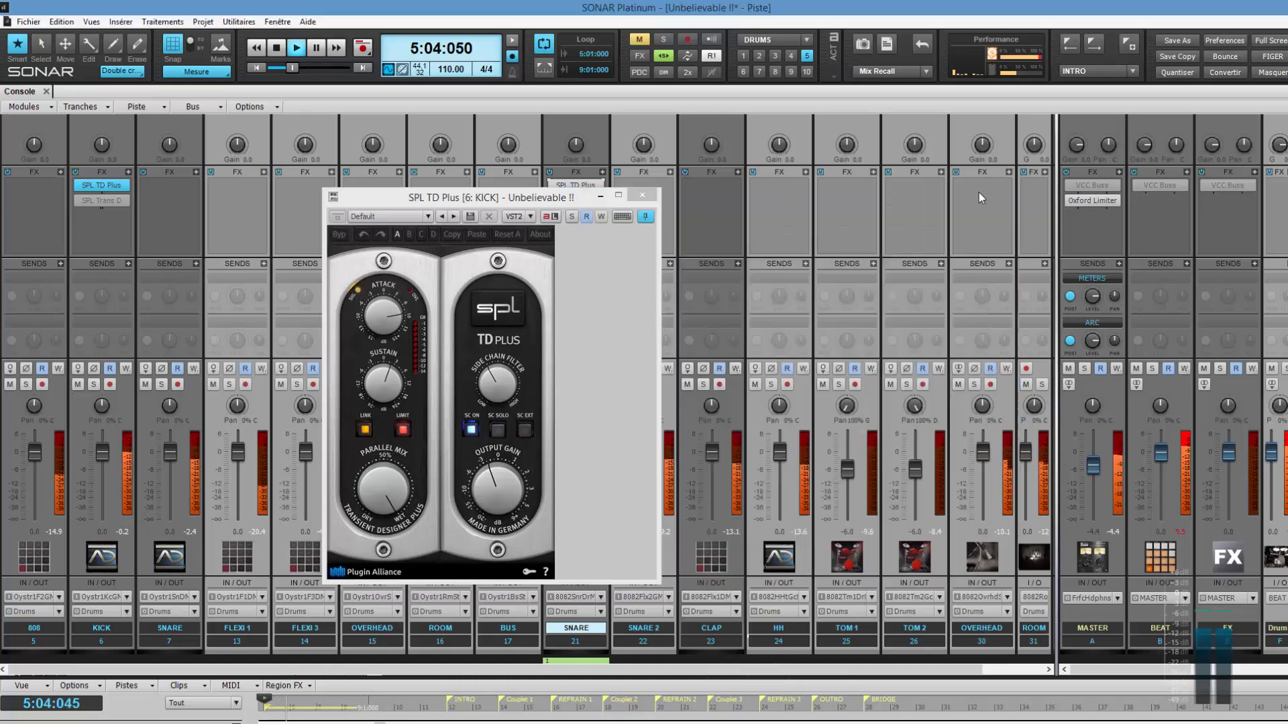
pyautogui.click(646, 195)
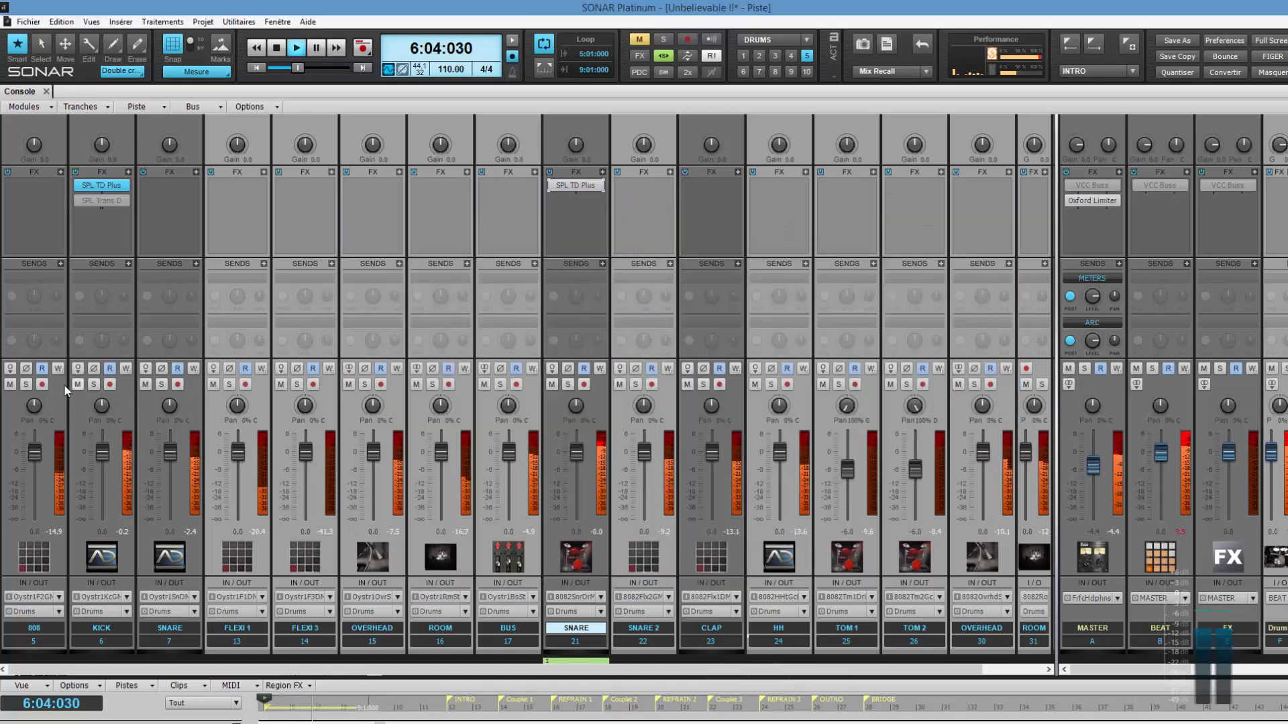
# Listen briefly to the 808 channel in solo and return to the full mix
pyautogui.click(25, 385)
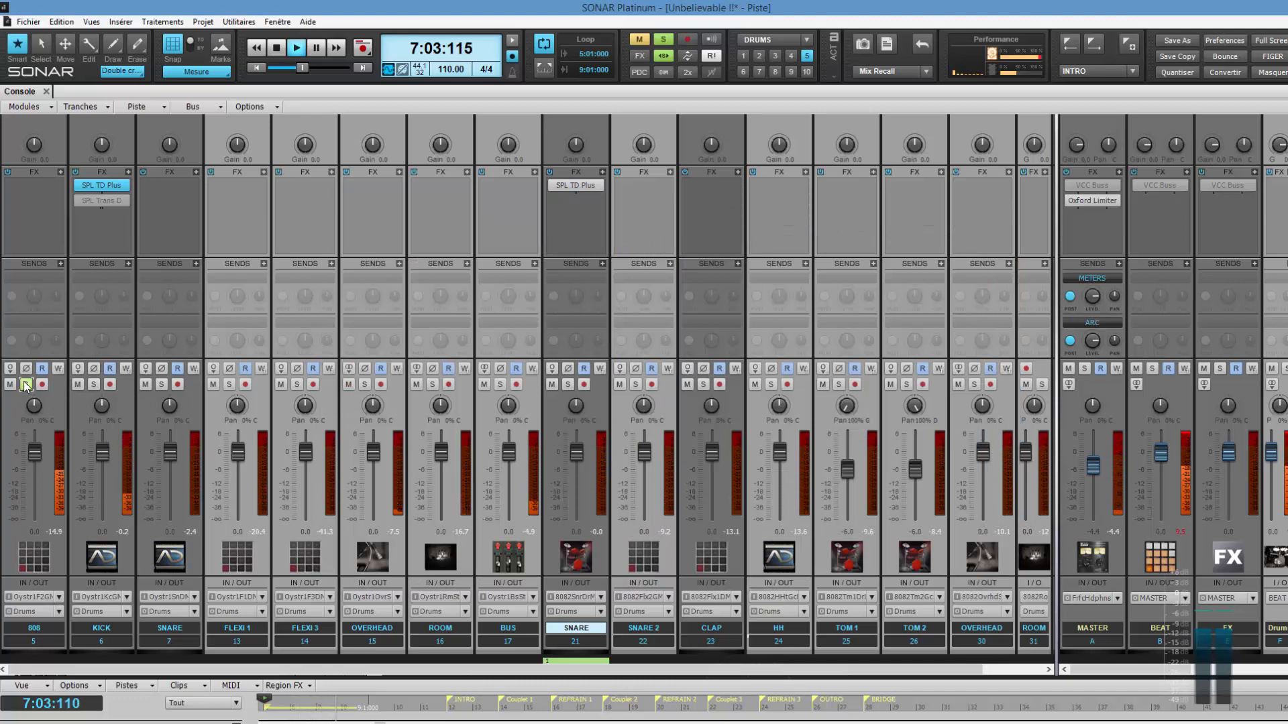
pyautogui.click(25, 384)
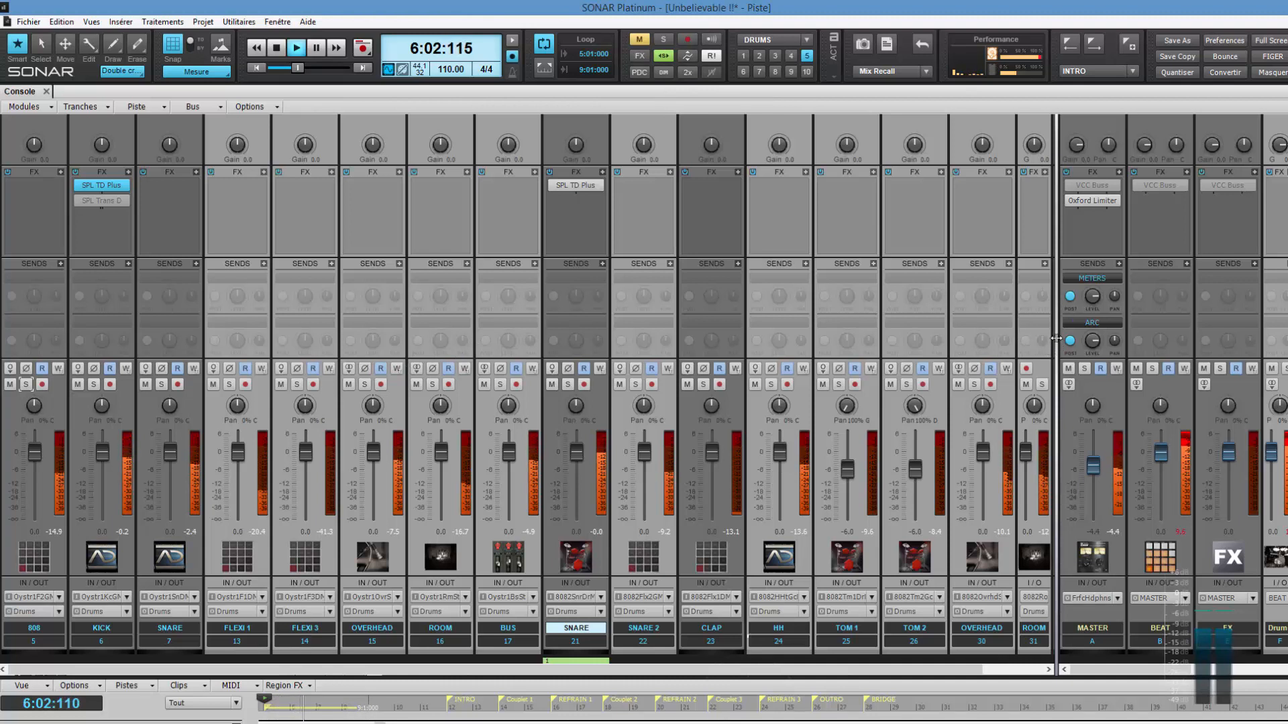
# Widen the console's track area, switch to the INS screenset, and unmute and solo the Percu channel
pyautogui.moveTo(1056, 339); pyautogui.dragTo(1179, 339)
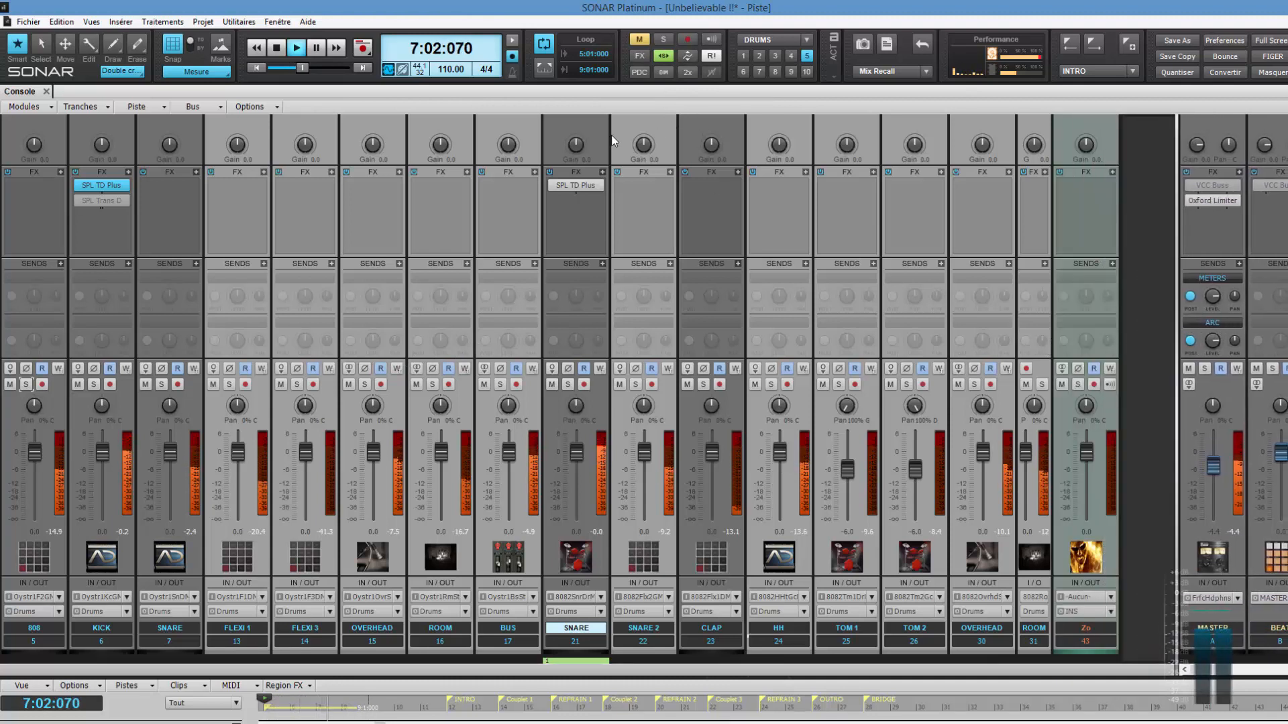
pyautogui.click(743, 70)
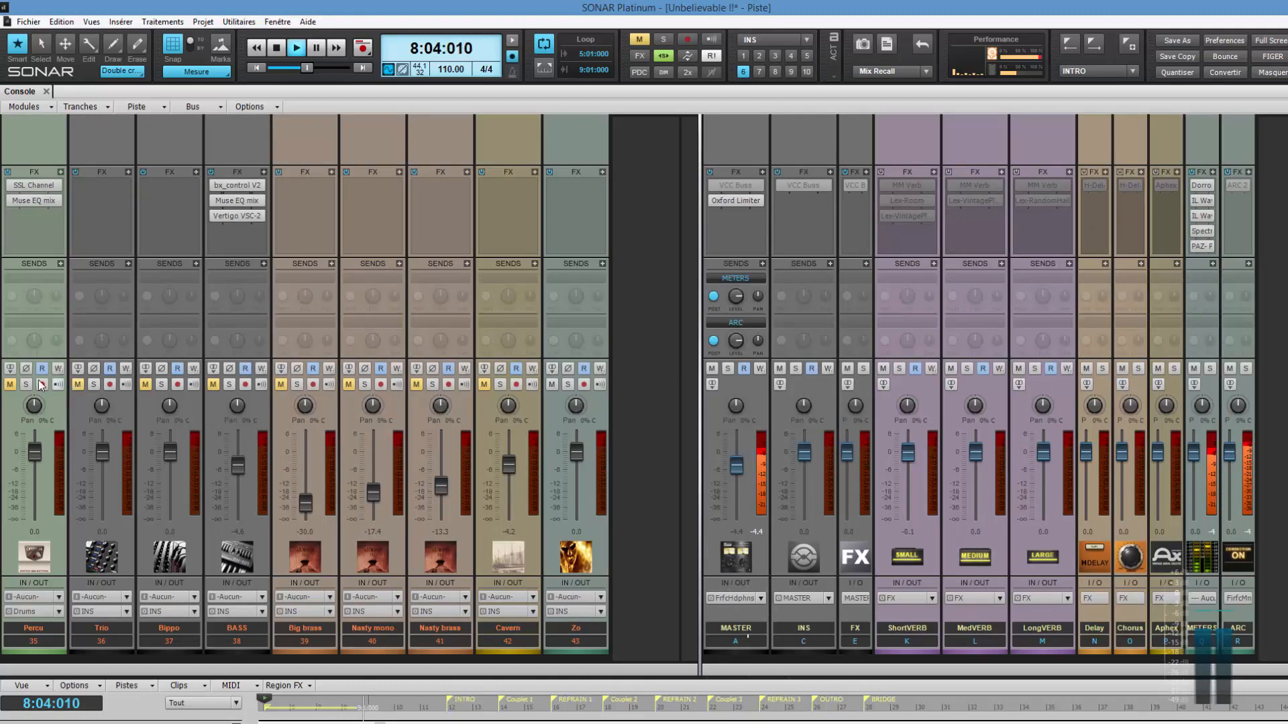
pyautogui.click(10, 384)
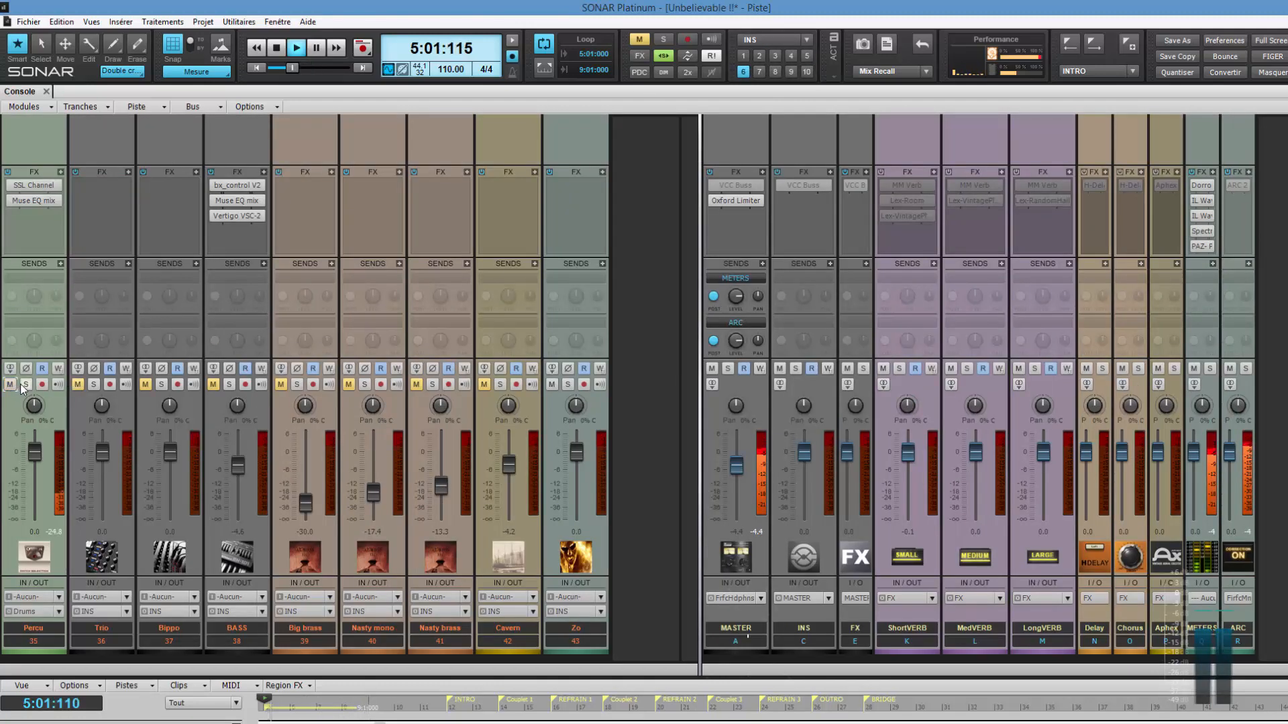
pyautogui.click(25, 385)
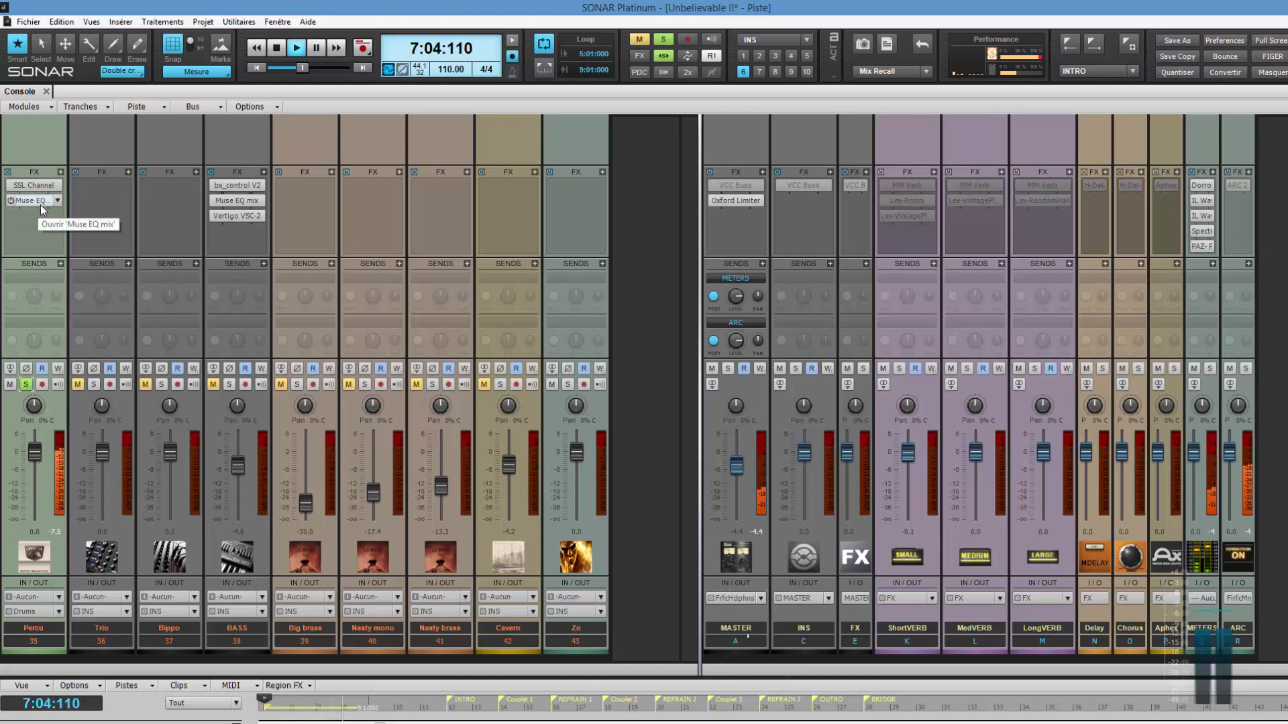
# Open the SSL Channel on Percu and examine its EQ and dynamics settings, moving the plug-in window aside
pyautogui.doubleClick(37, 186)
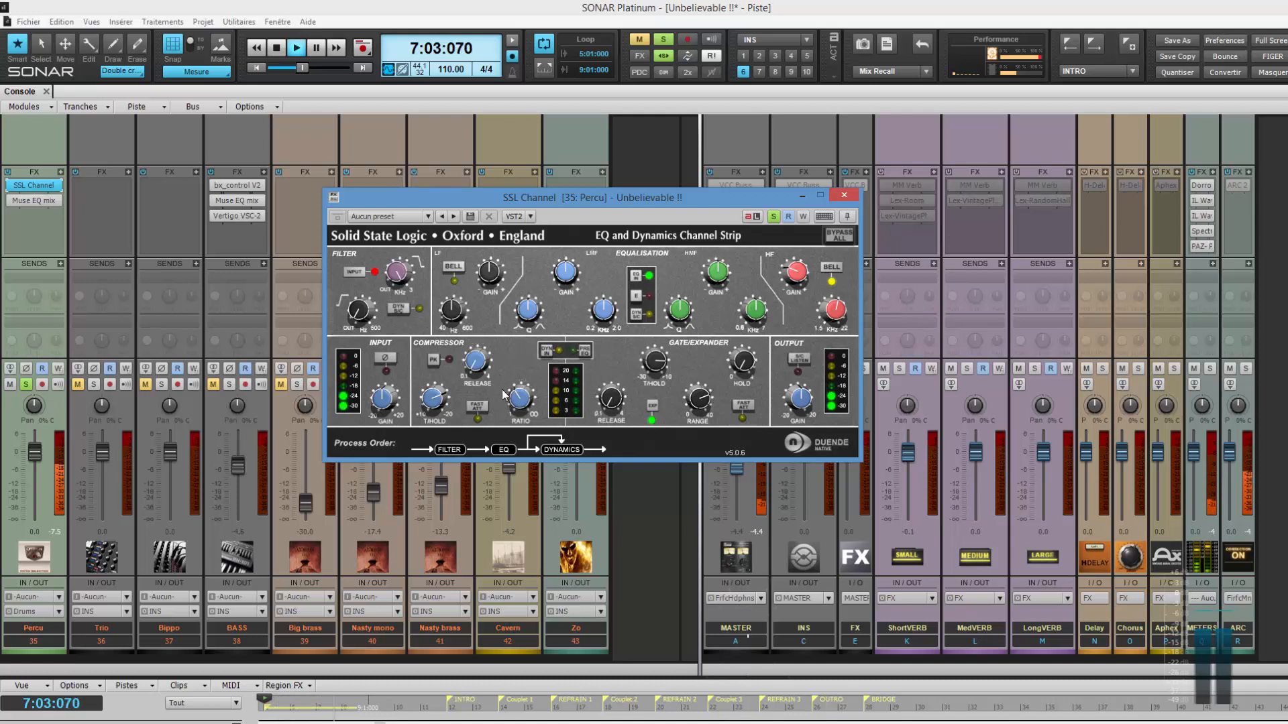
pyautogui.click(544, 353)
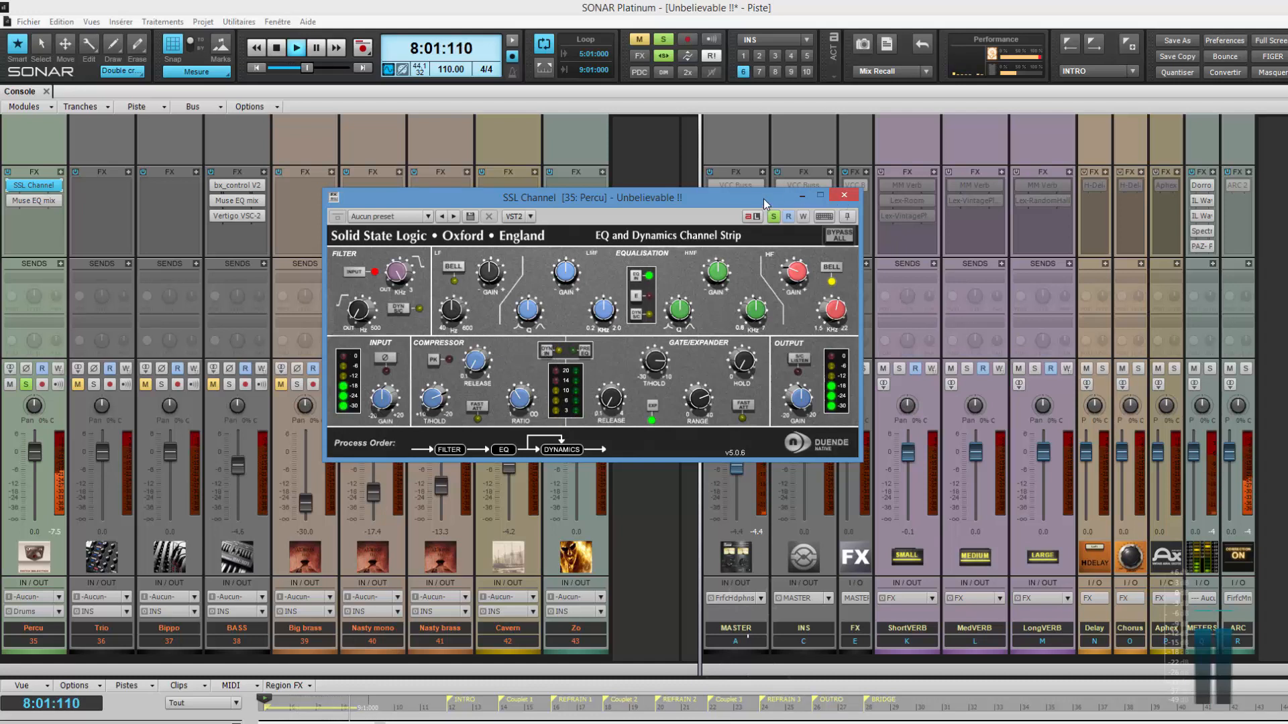
pyautogui.moveTo(763, 198); pyautogui.dragTo(924, 74)
# Insert the stereo dynamics effect SPL TD Plus on the Percu channel and place its window over the console
pyautogui.click(60, 172)
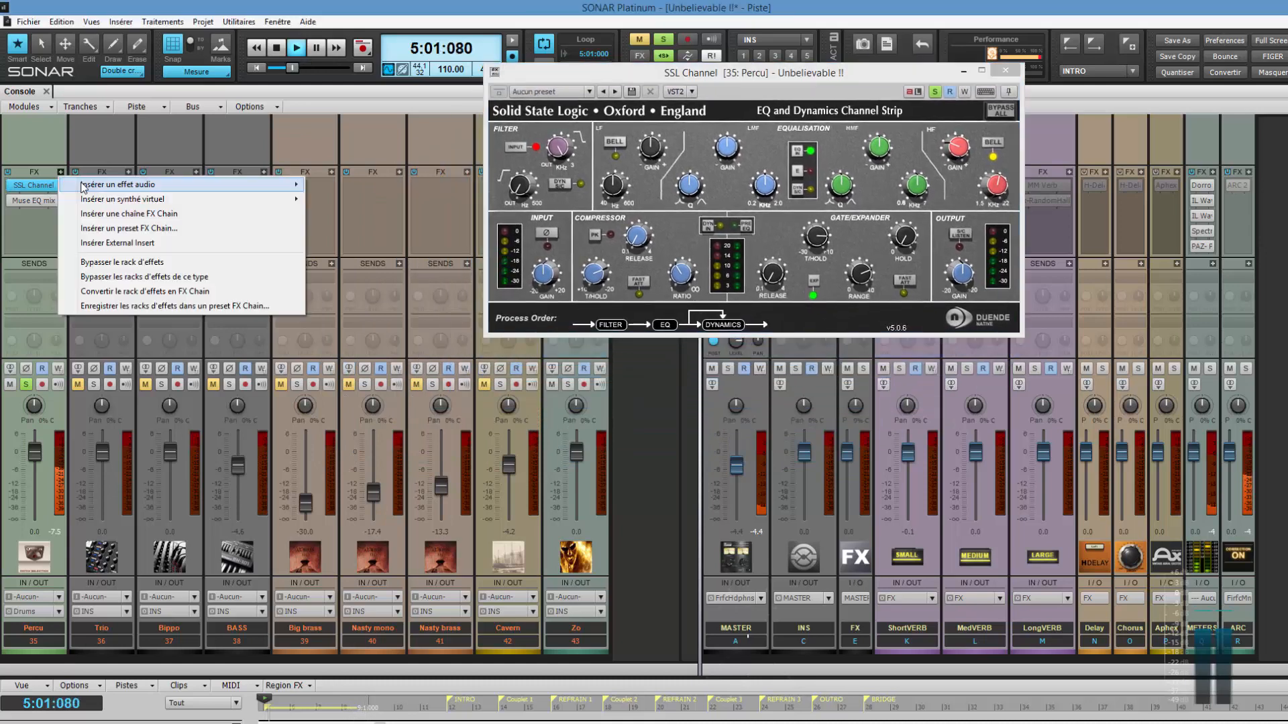
pyautogui.moveTo(84, 186)
pyautogui.moveTo(335, 203)
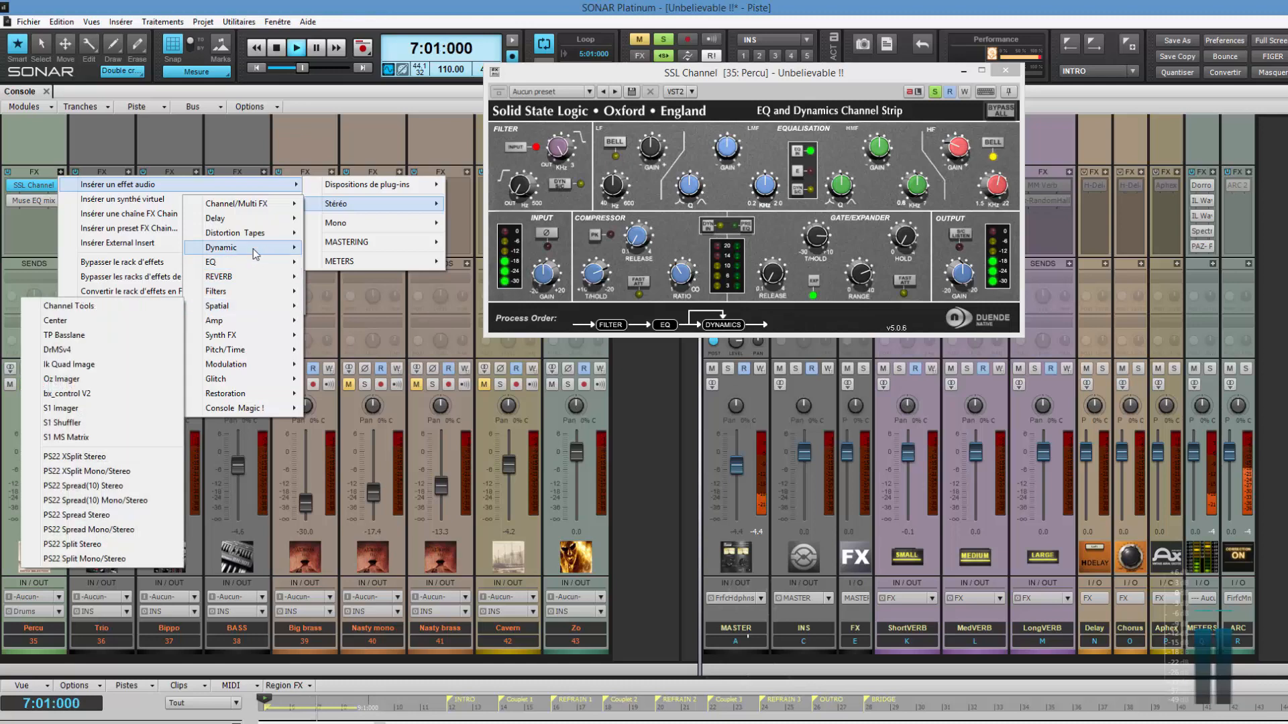
pyautogui.moveTo(252, 248)
pyautogui.click(101, 285)
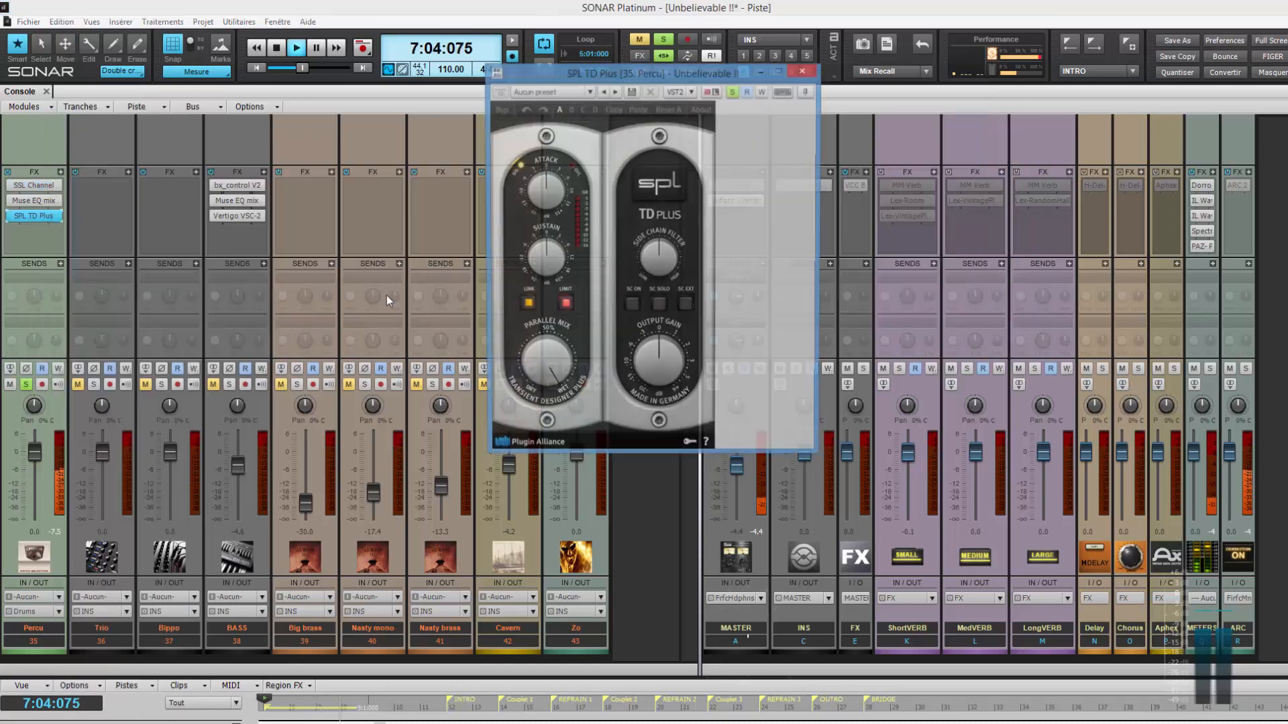
pyautogui.moveTo(690, 73); pyautogui.dragTo(664, 173)
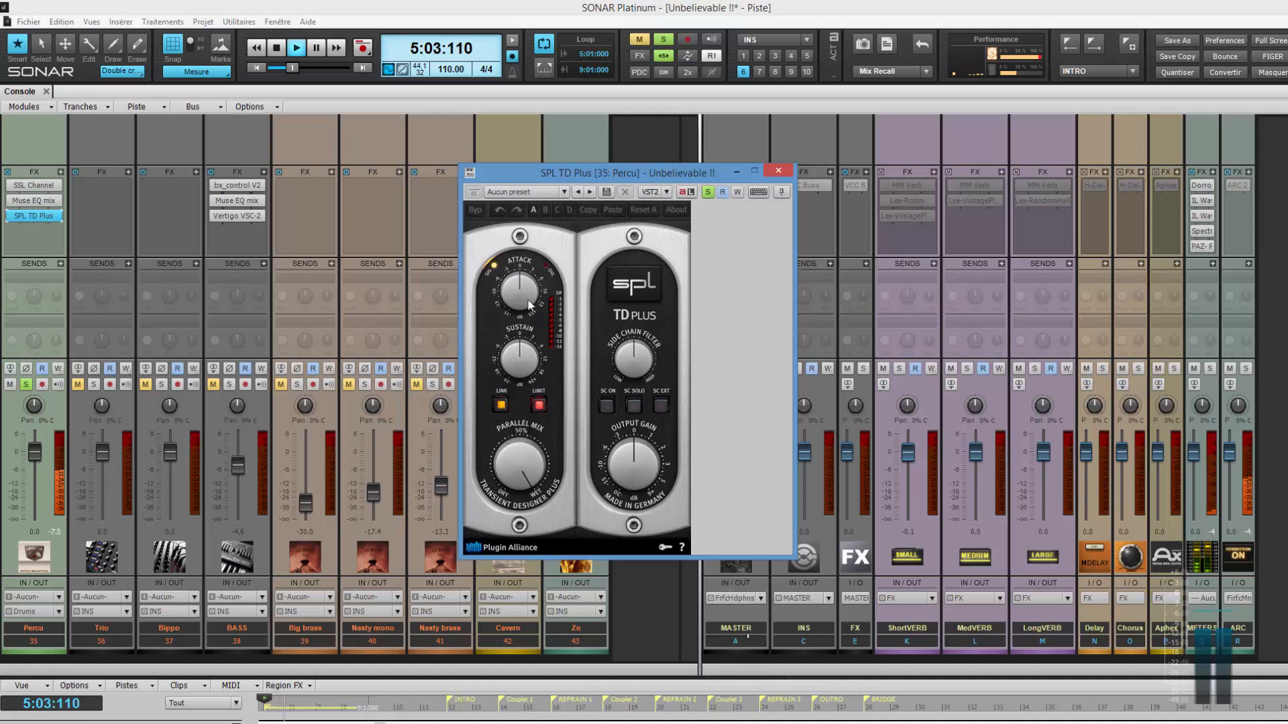
# Raise the TD Plus attack on the Percu channel and reduce its sustain well below zero
pyautogui.moveTo(522, 295); pyautogui.dragTo(521, 292)
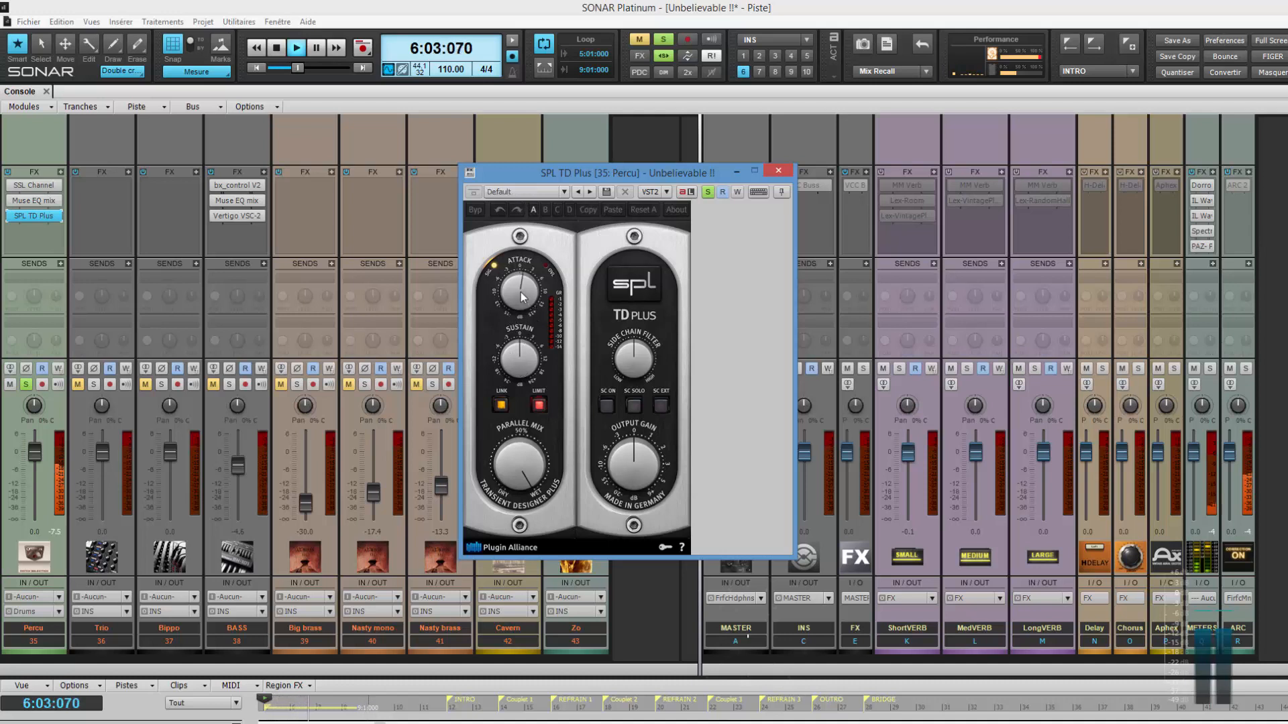
pyautogui.scroll(3, 521, 292)
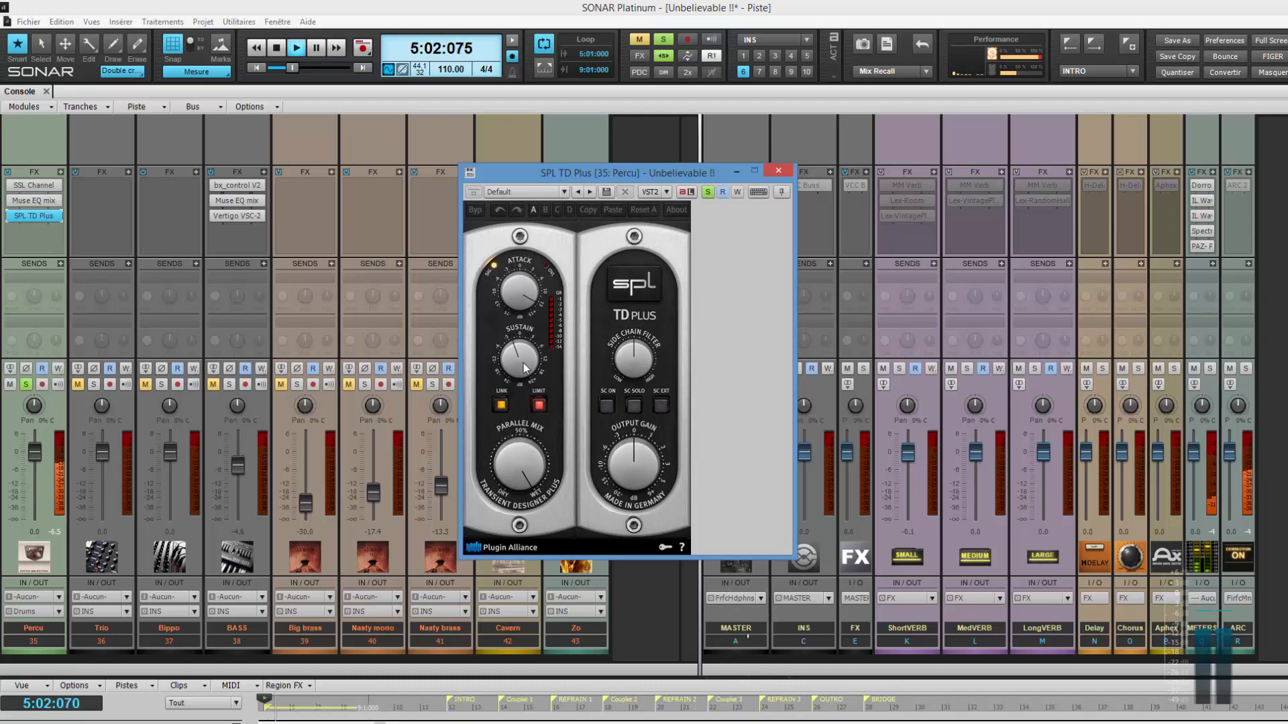
pyautogui.scroll(-1, 525, 367)
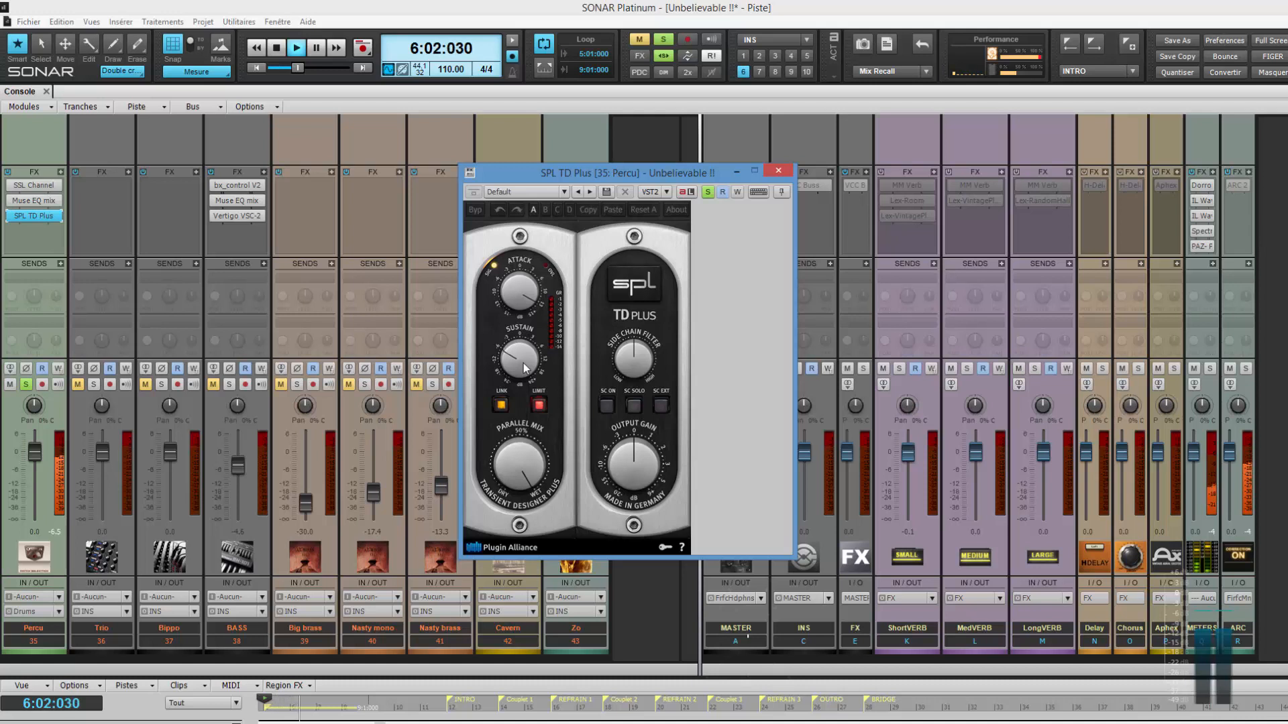
pyautogui.scroll(-1, 525, 368)
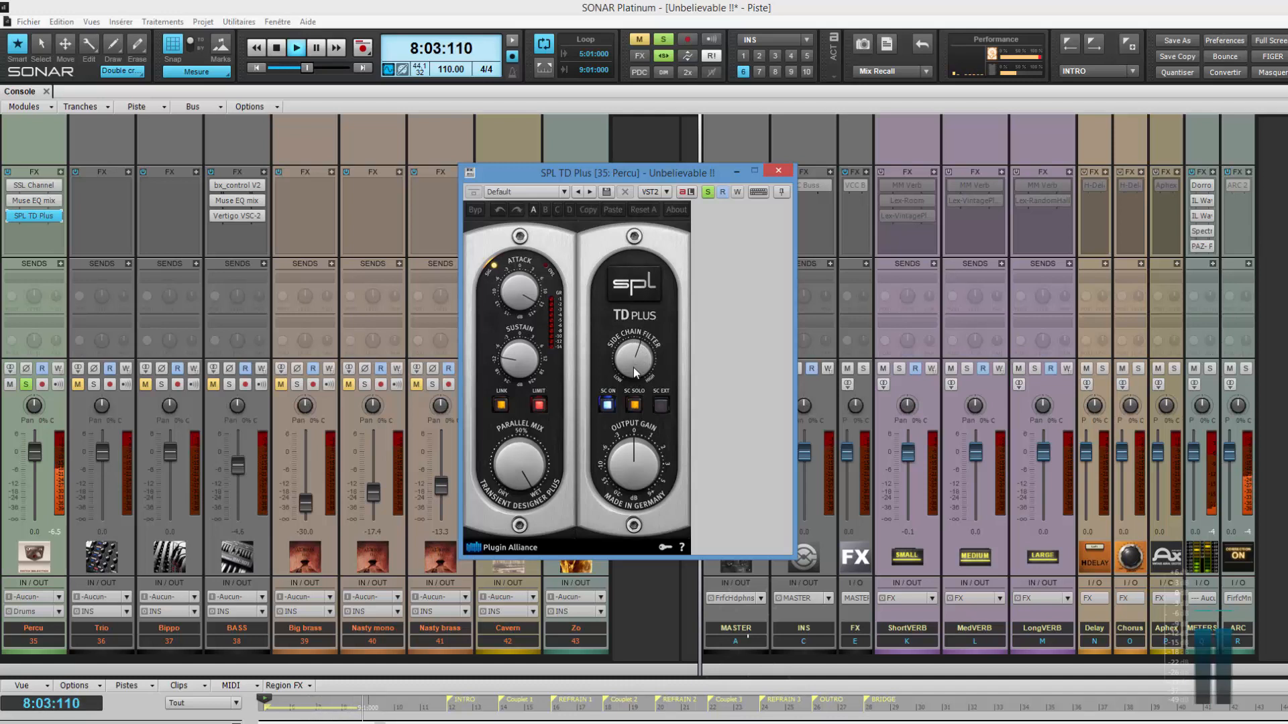
# Turn off SC Solo, try the Link switch, and compare the soloed Percu with and without TD Plus bypass
pyautogui.click(634, 406)
pyautogui.click(500, 404)
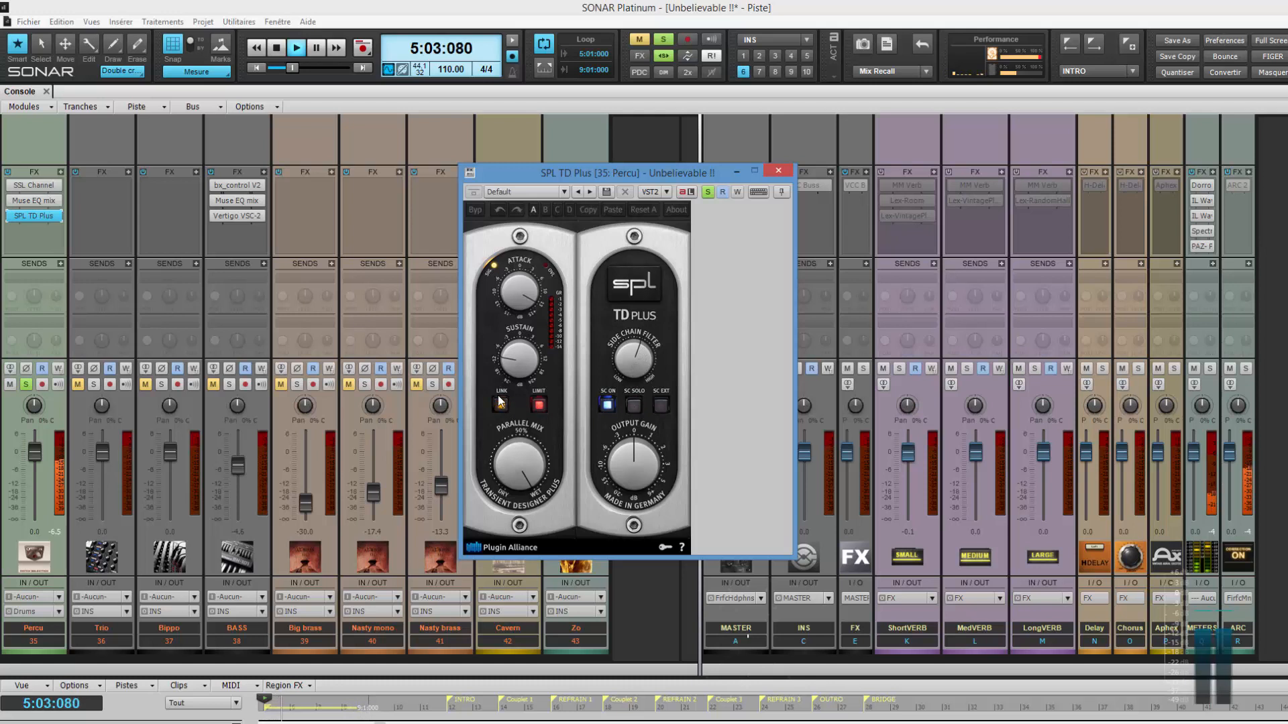
pyautogui.click(500, 402)
pyautogui.click(473, 211)
pyautogui.click(474, 211)
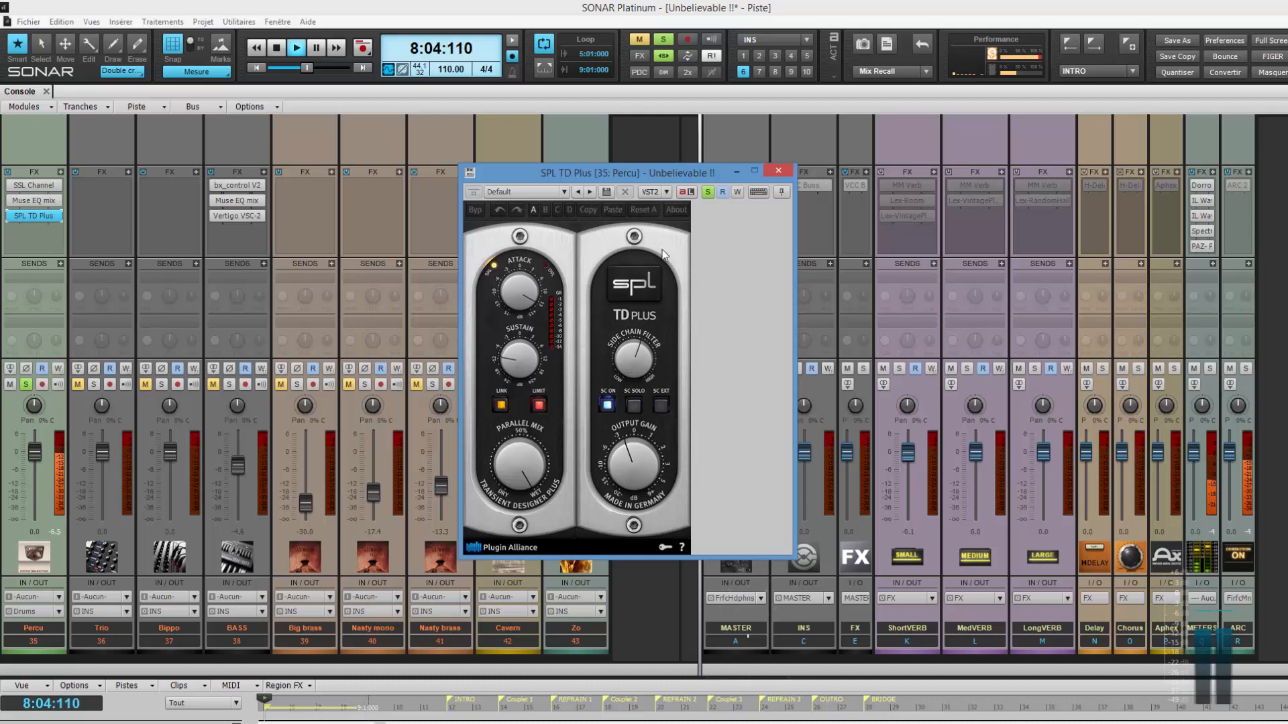
# Compare the Percu with TD Plus active and bypassed, in the full mix and again in solo
pyautogui.click(707, 193)
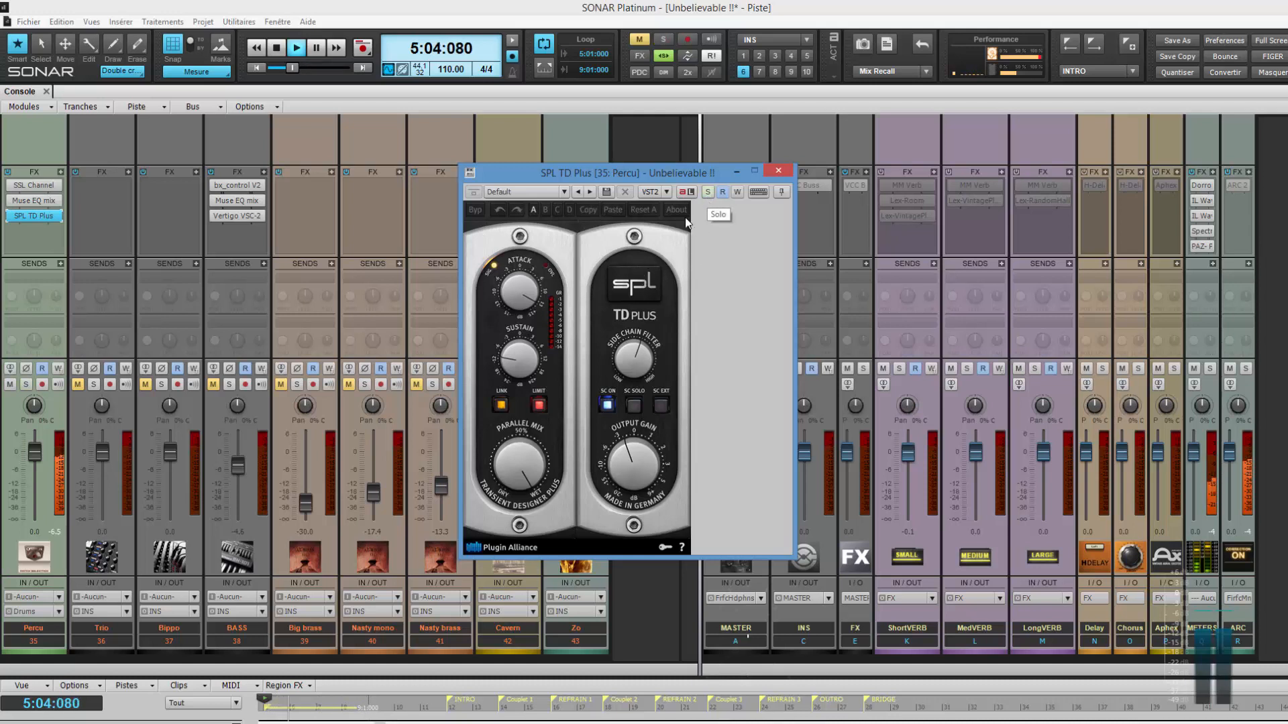
pyautogui.click(475, 209)
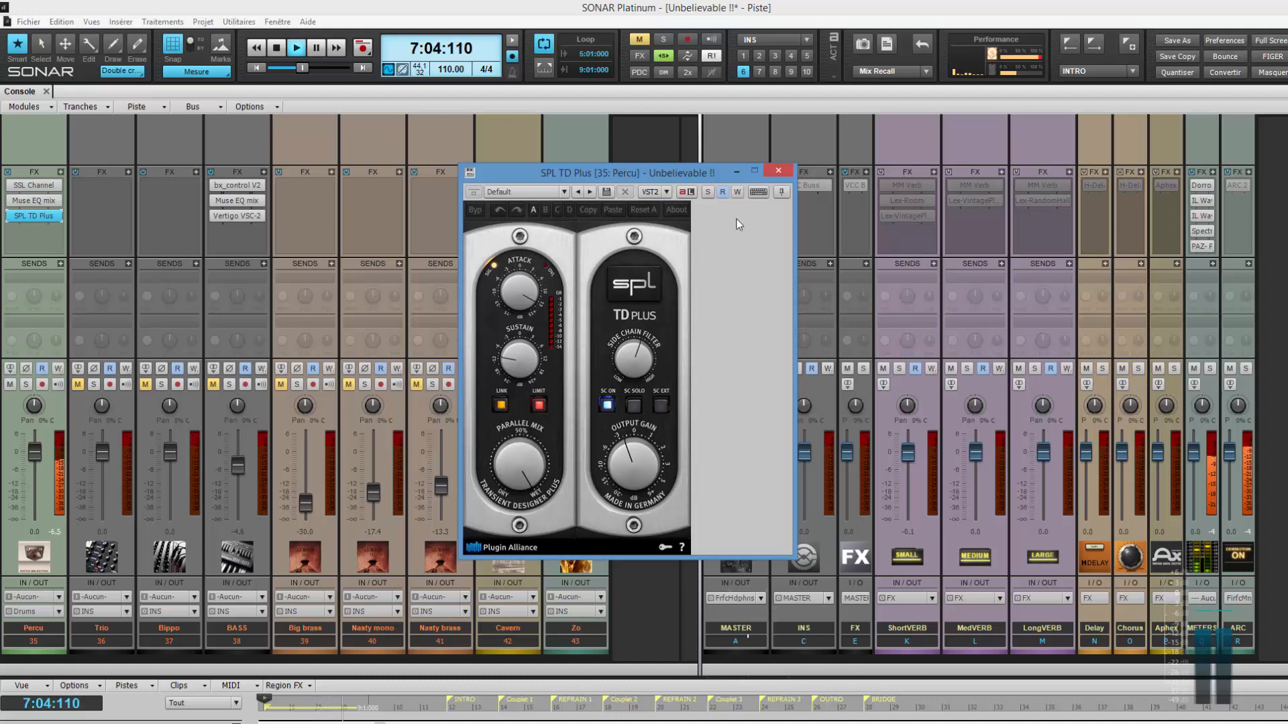
pyautogui.click(707, 192)
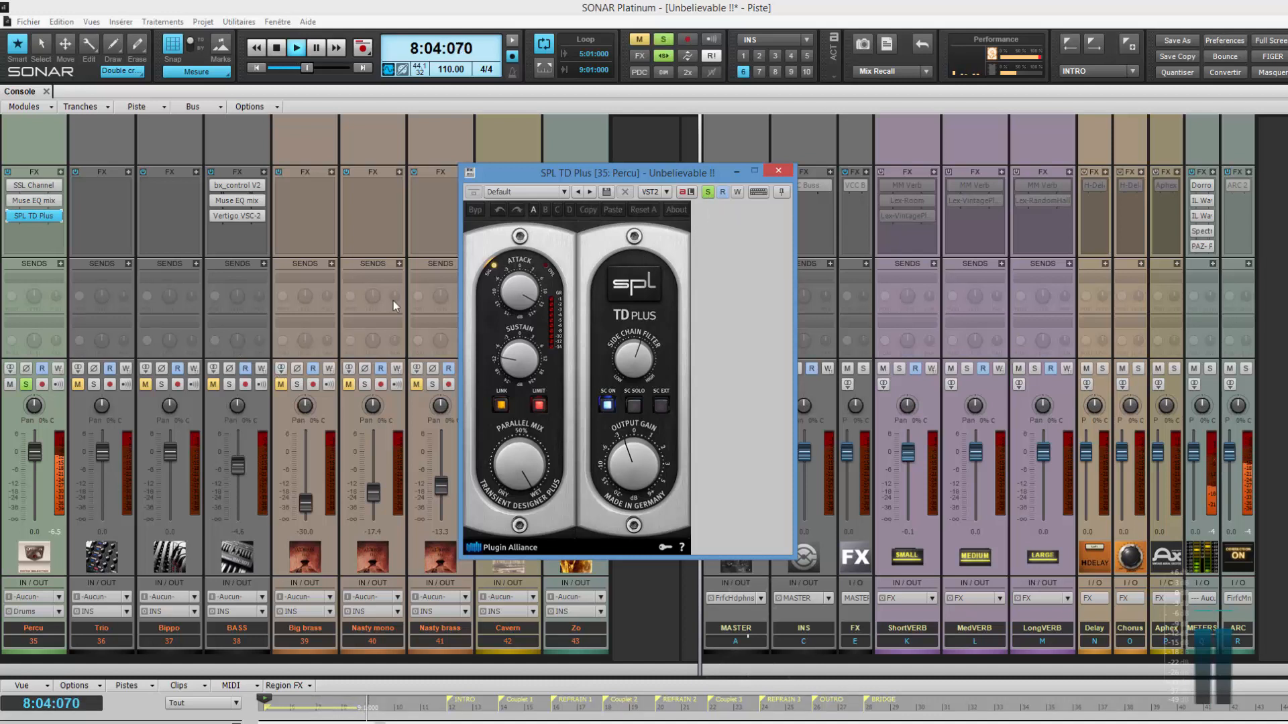
pyautogui.click(476, 210)
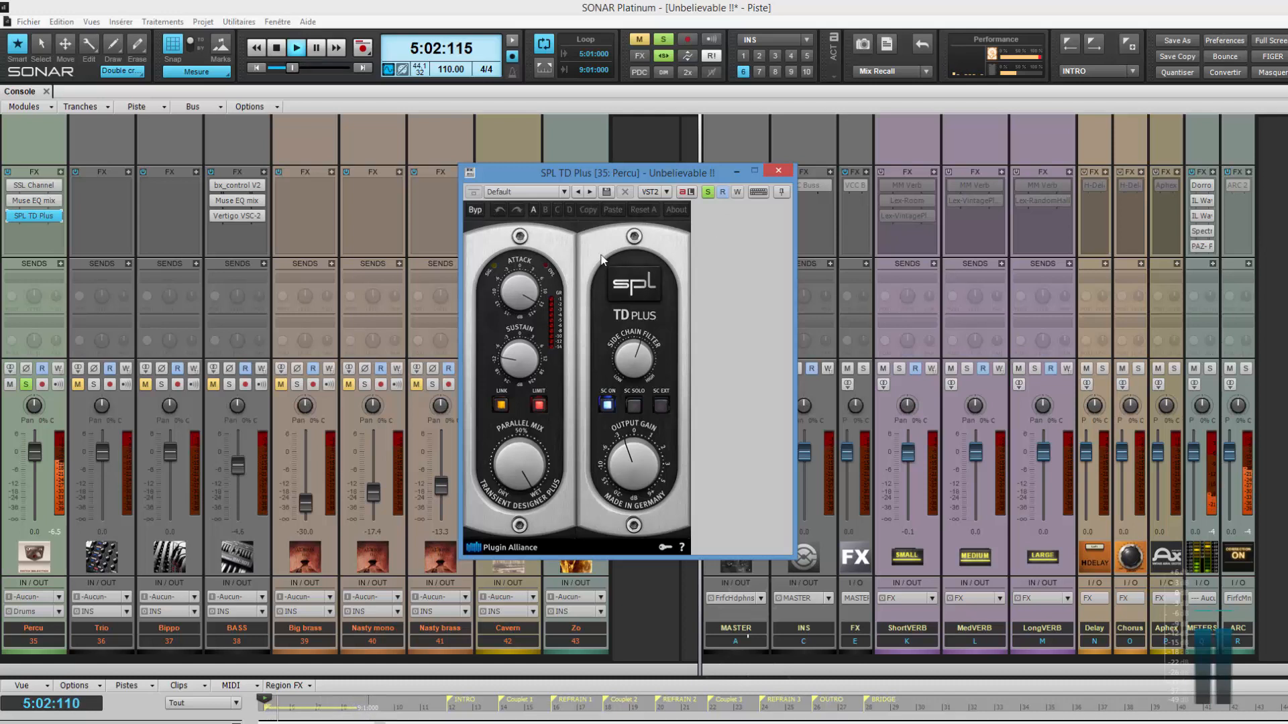
pyautogui.click(477, 212)
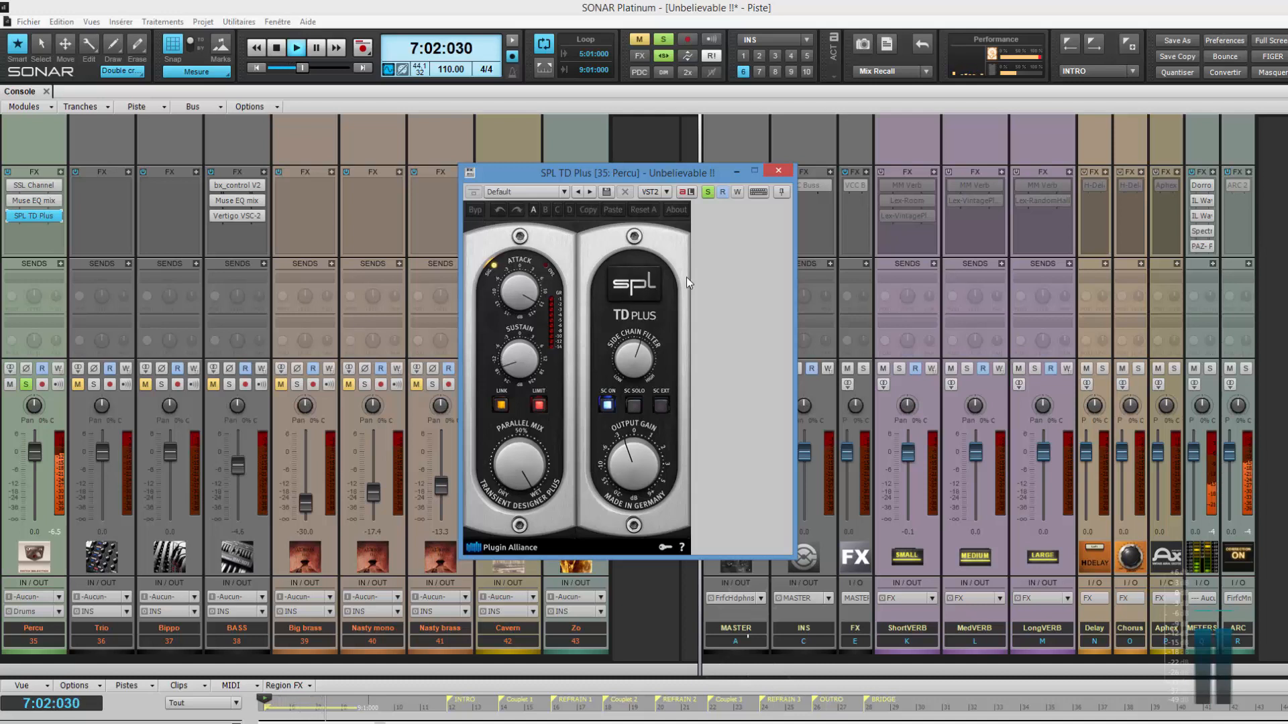
# Insert the stereo reverb TSAR-1 on the Percu channel after the TD Plus
pyautogui.click(61, 172)
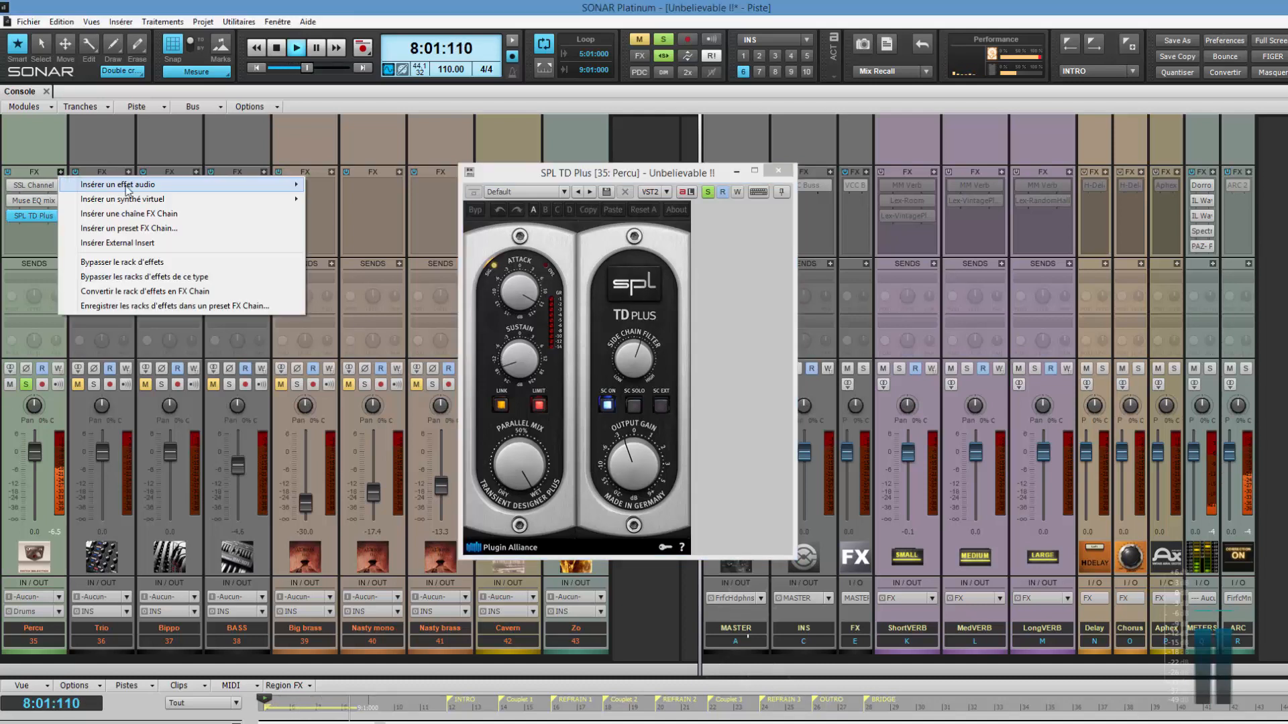
pyautogui.moveTo(126, 186)
pyautogui.moveTo(330, 204)
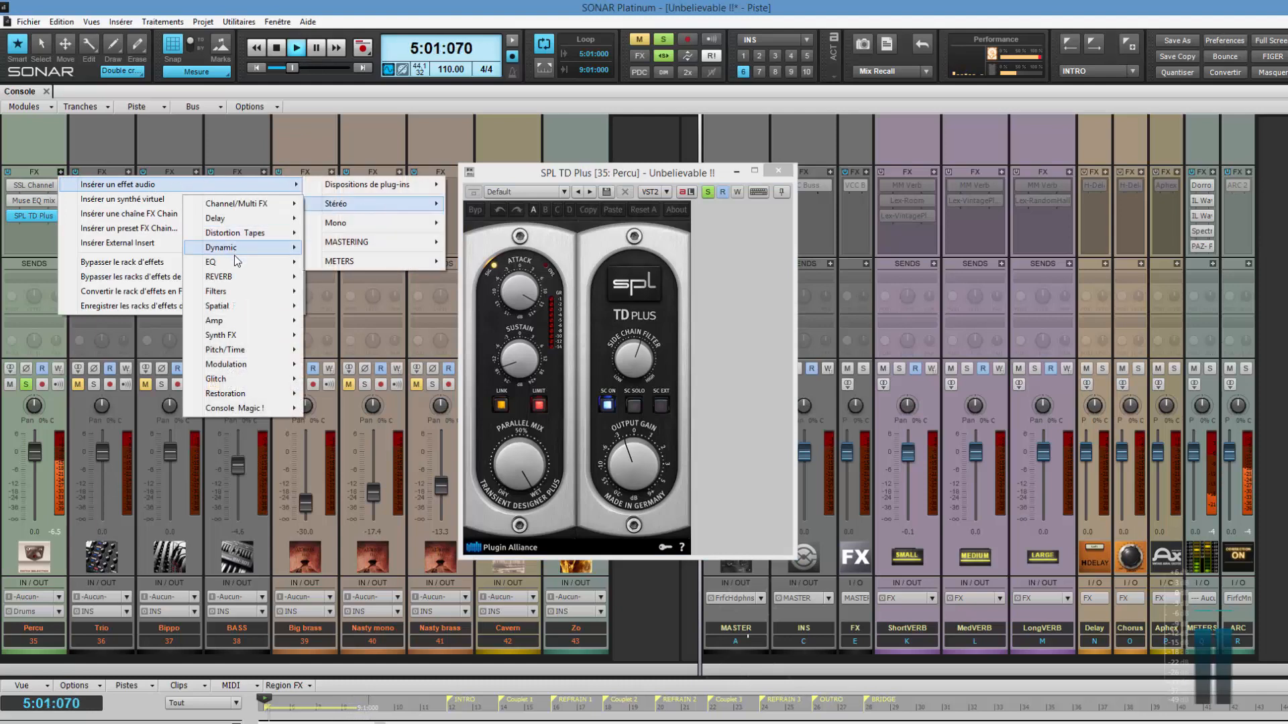
pyautogui.moveTo(218, 278)
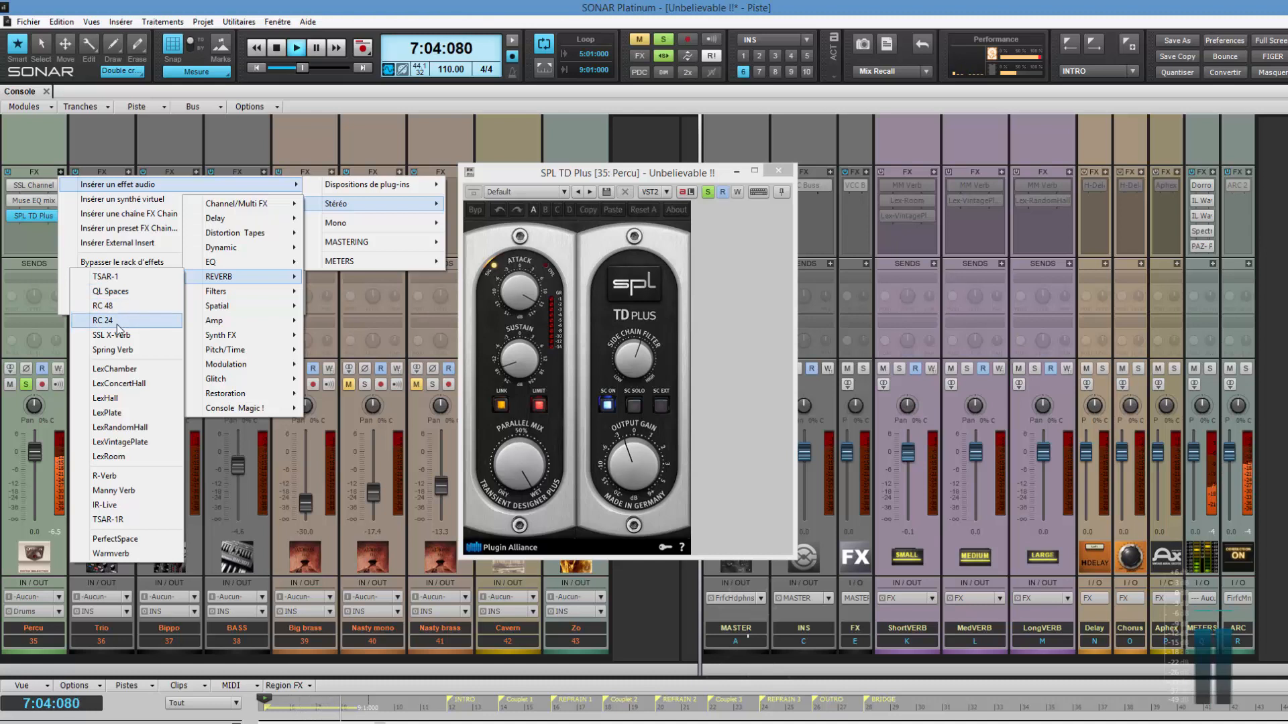
pyautogui.click(124, 277)
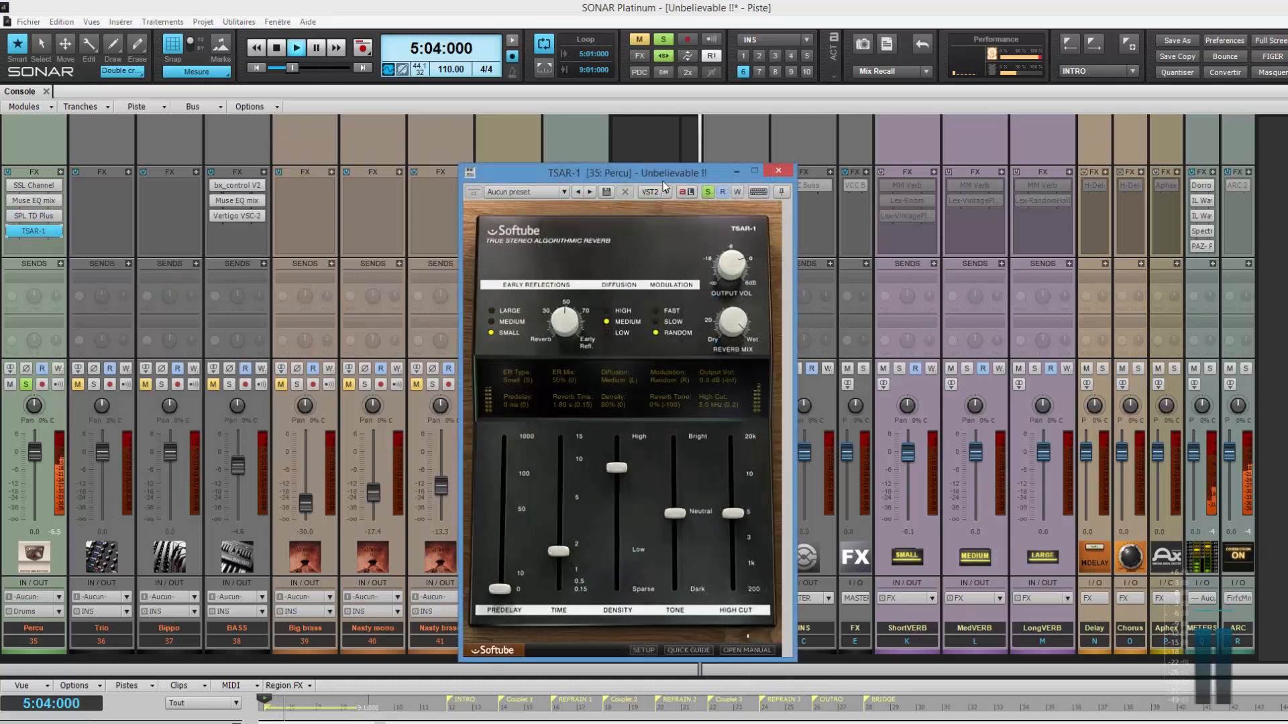
# Set the TSAR-1 reverb mix to about 10% and the reverb time to 0.65 s
pyautogui.moveTo(663, 181); pyautogui.dragTo(652, 160)
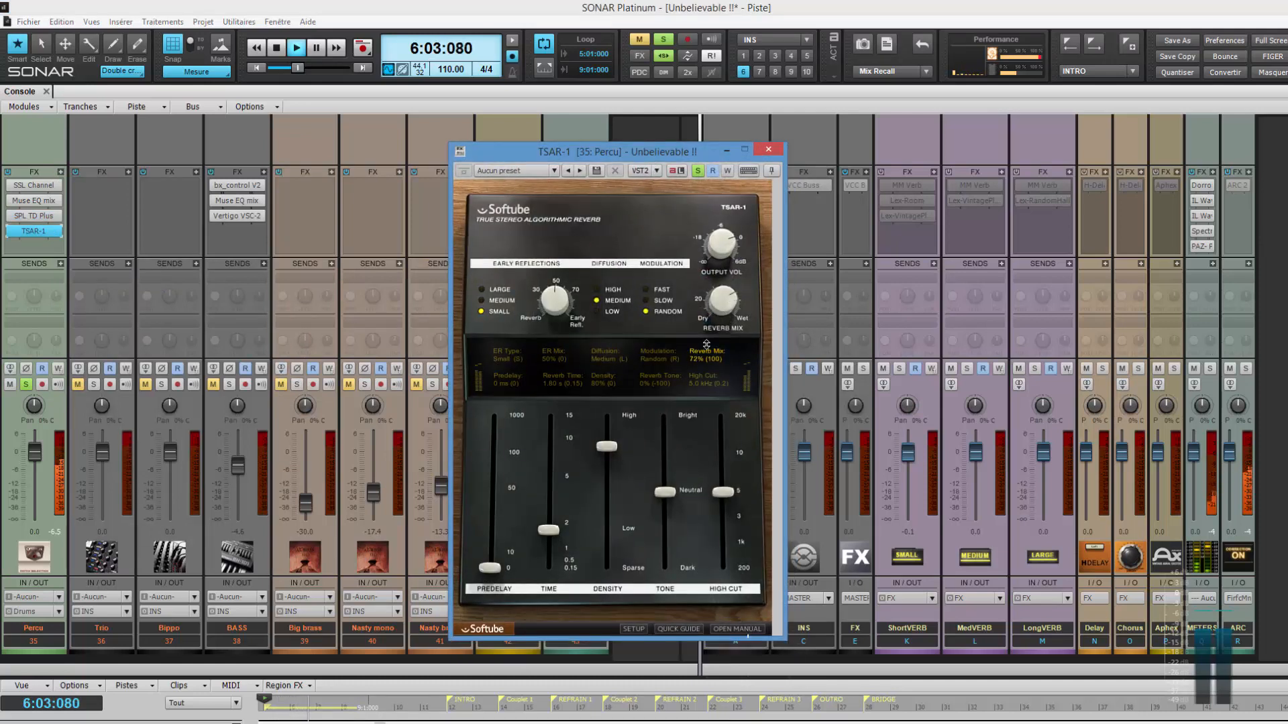
pyautogui.moveTo(706, 344); pyautogui.dragTo(697, 392)
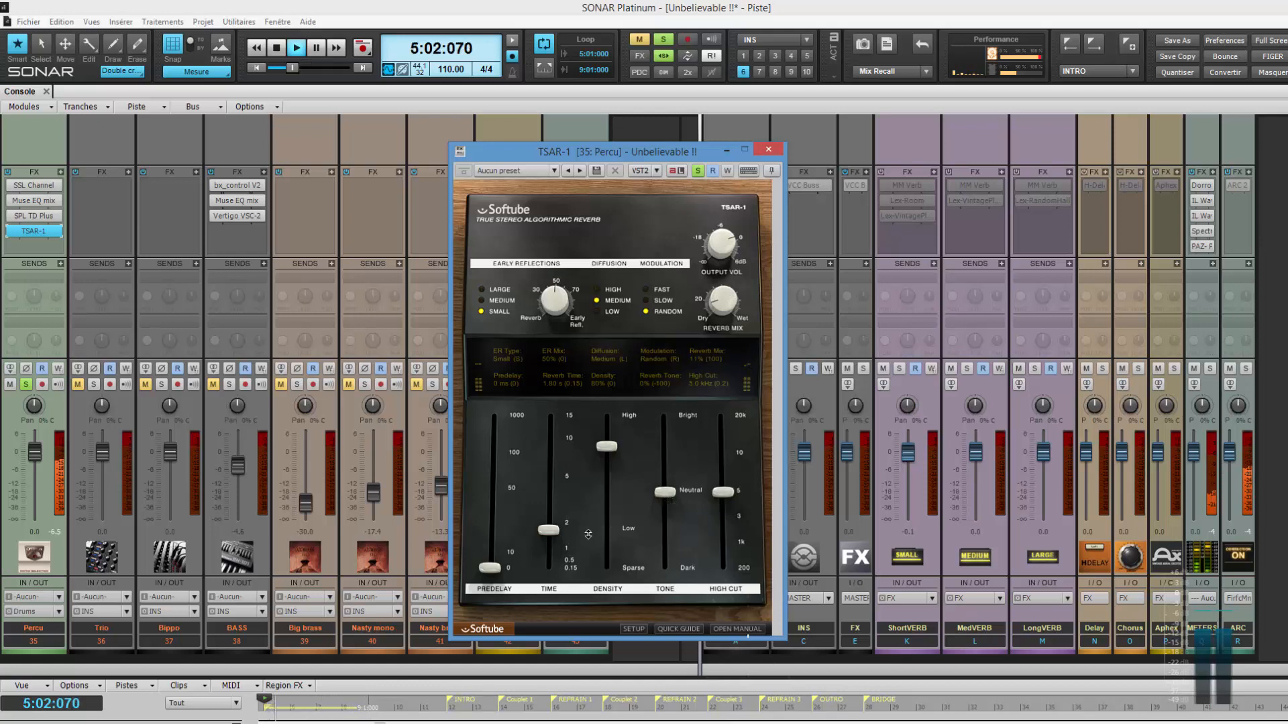
pyautogui.moveTo(552, 532); pyautogui.dragTo(550, 557)
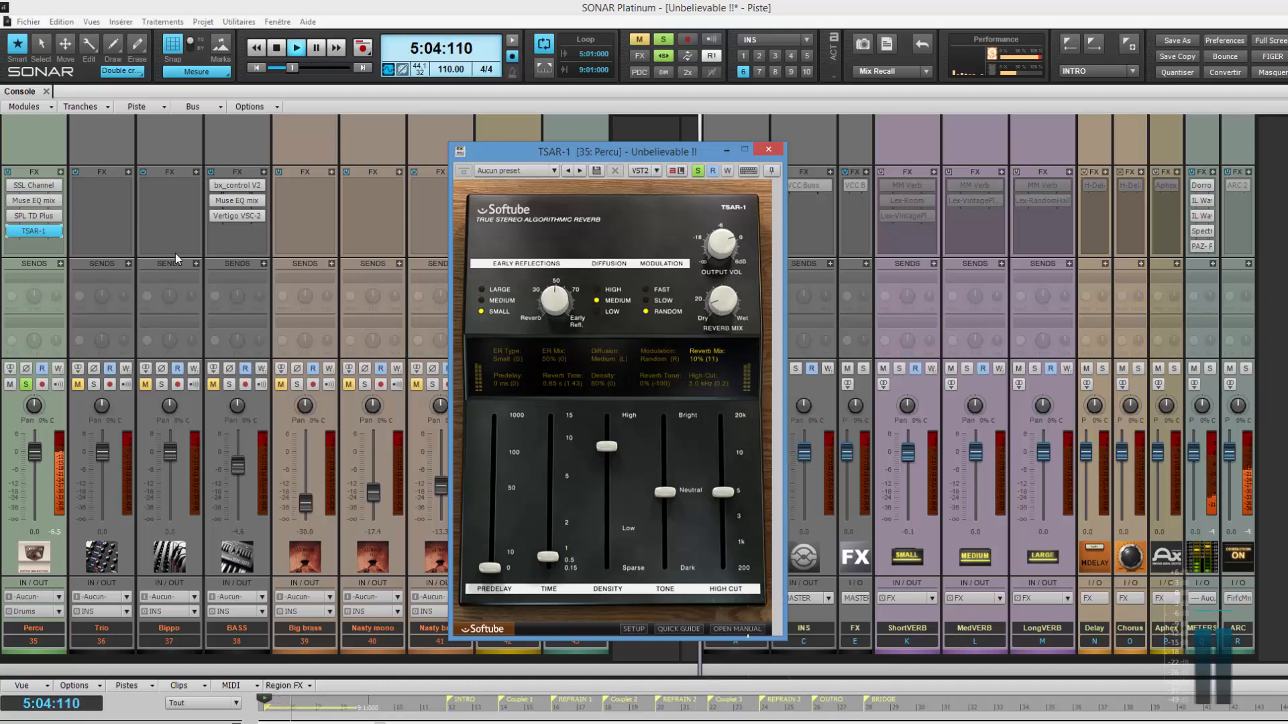
# Compare the soloed Percu with TSAR-1 and TD Plus bypassed, and reactivate both effects
pyautogui.click(11, 224)
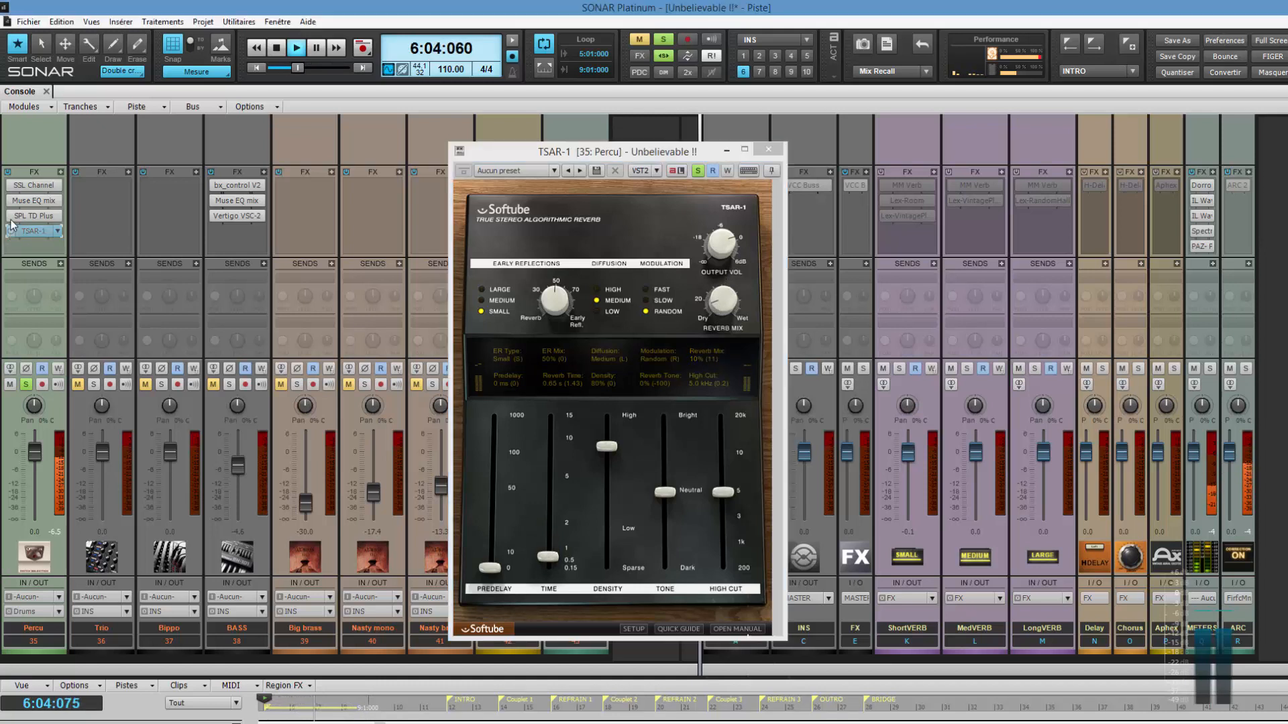
pyautogui.click(12, 217)
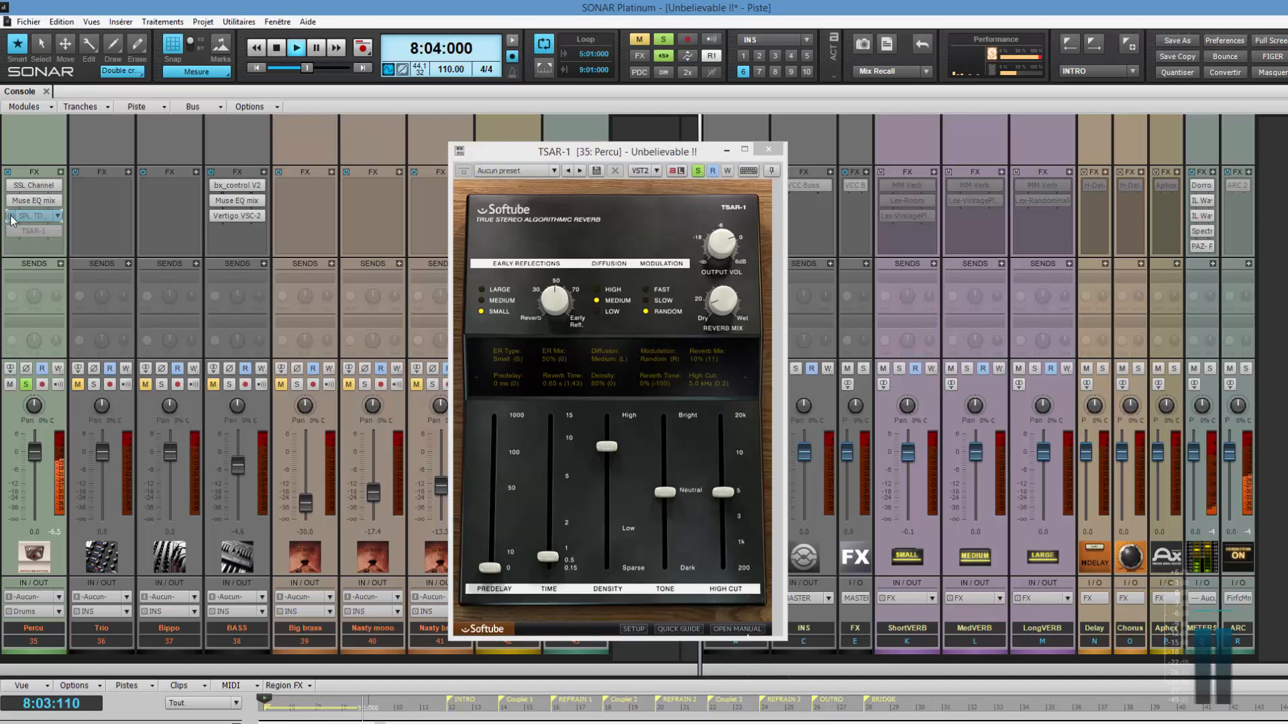
pyautogui.click(12, 217)
pyautogui.click(10, 232)
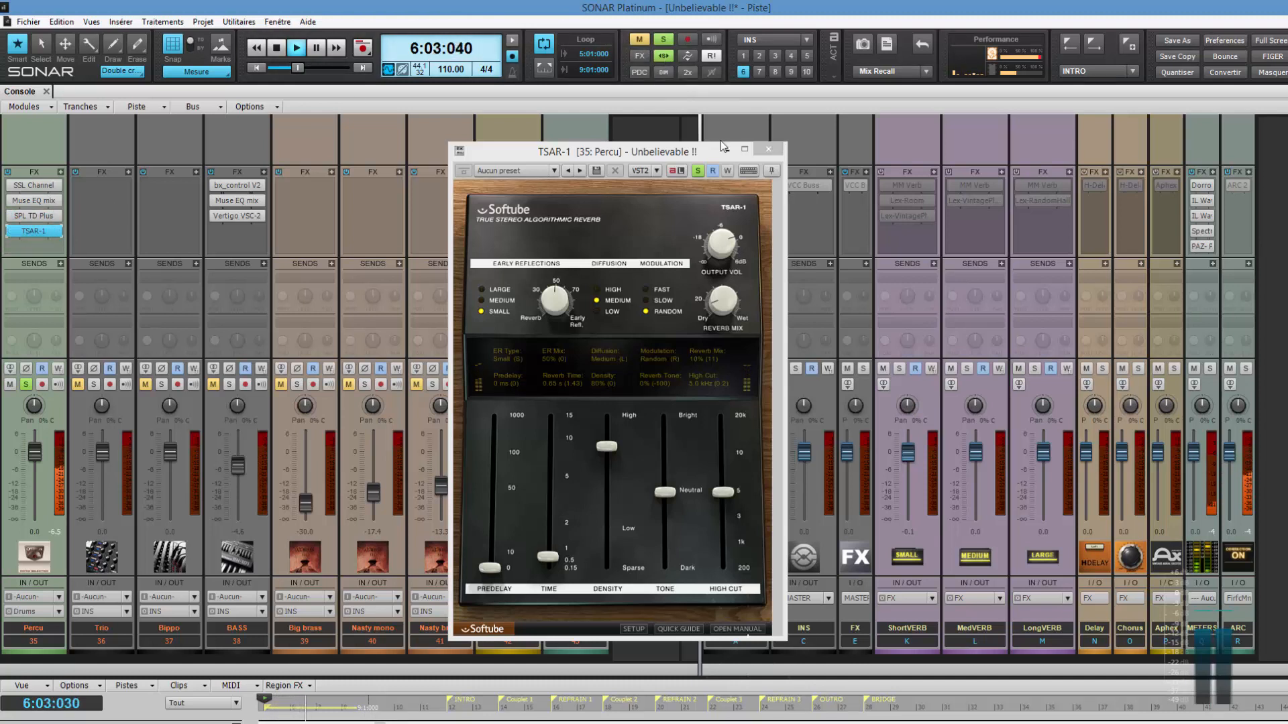
# Unsolo the Percu and compare the full mix with its TD Plus and TSAR-1 bypassed and active
pyautogui.click(663, 57)
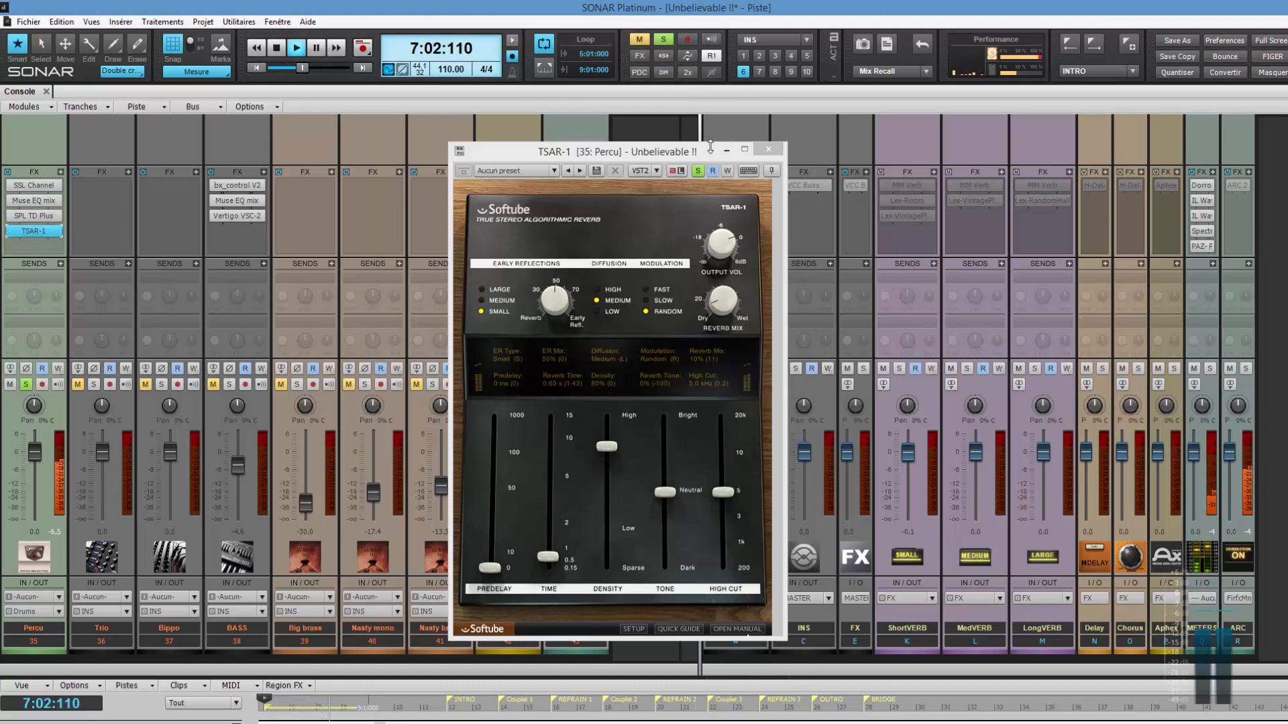
pyautogui.click(698, 170)
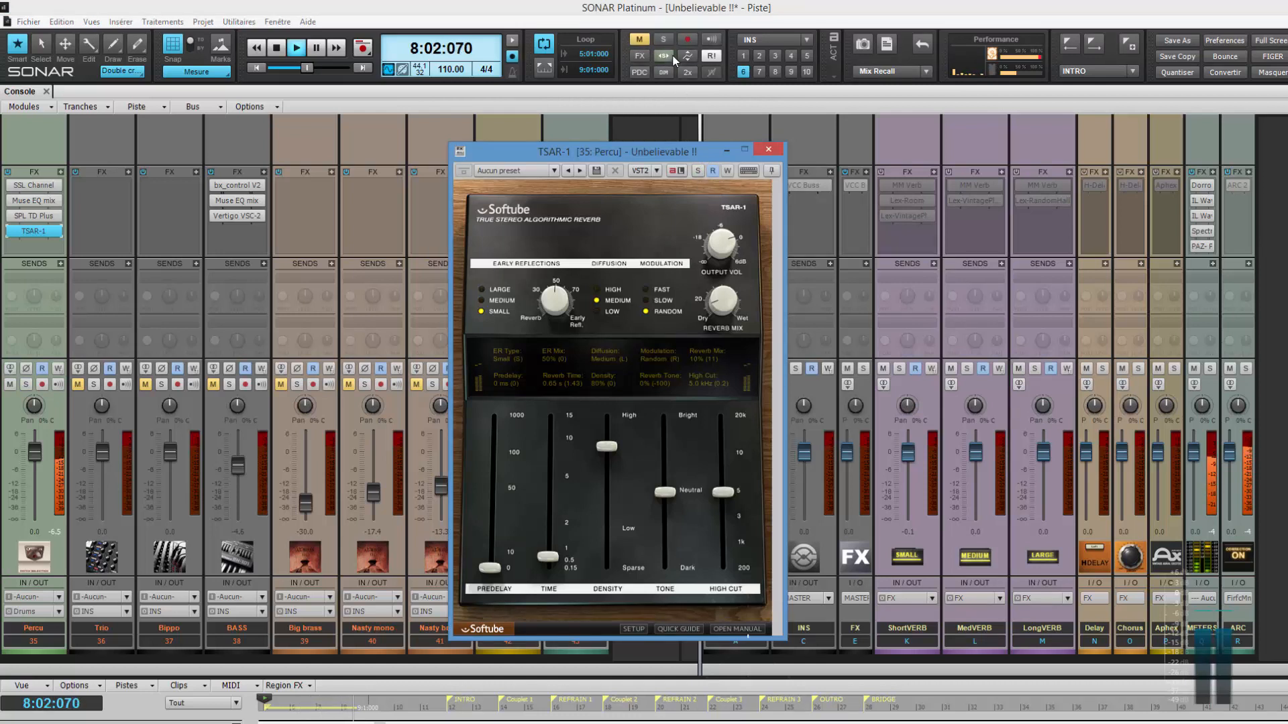
pyautogui.click(12, 216)
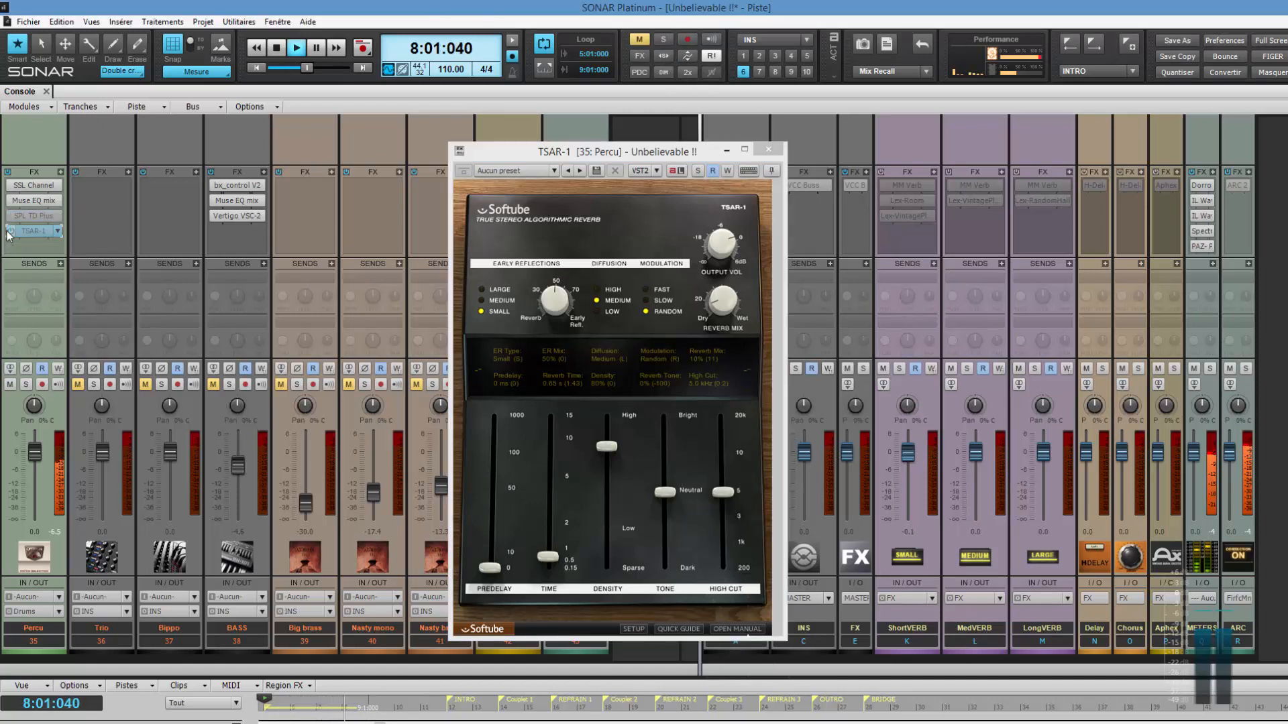
pyautogui.click(11, 216)
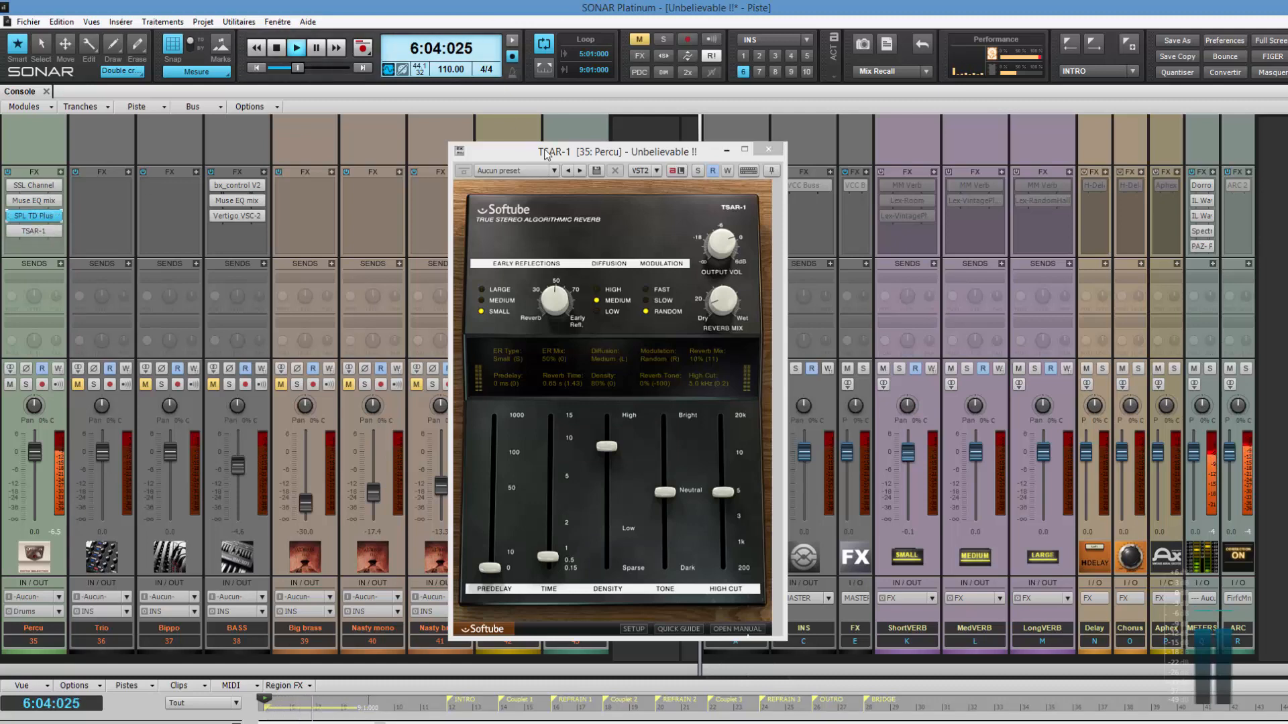
# Close the TSAR-1, enable Dim Solo and audition the Zo channel soloed over the dimmed mix, then unsolo it
pyautogui.click(768, 149)
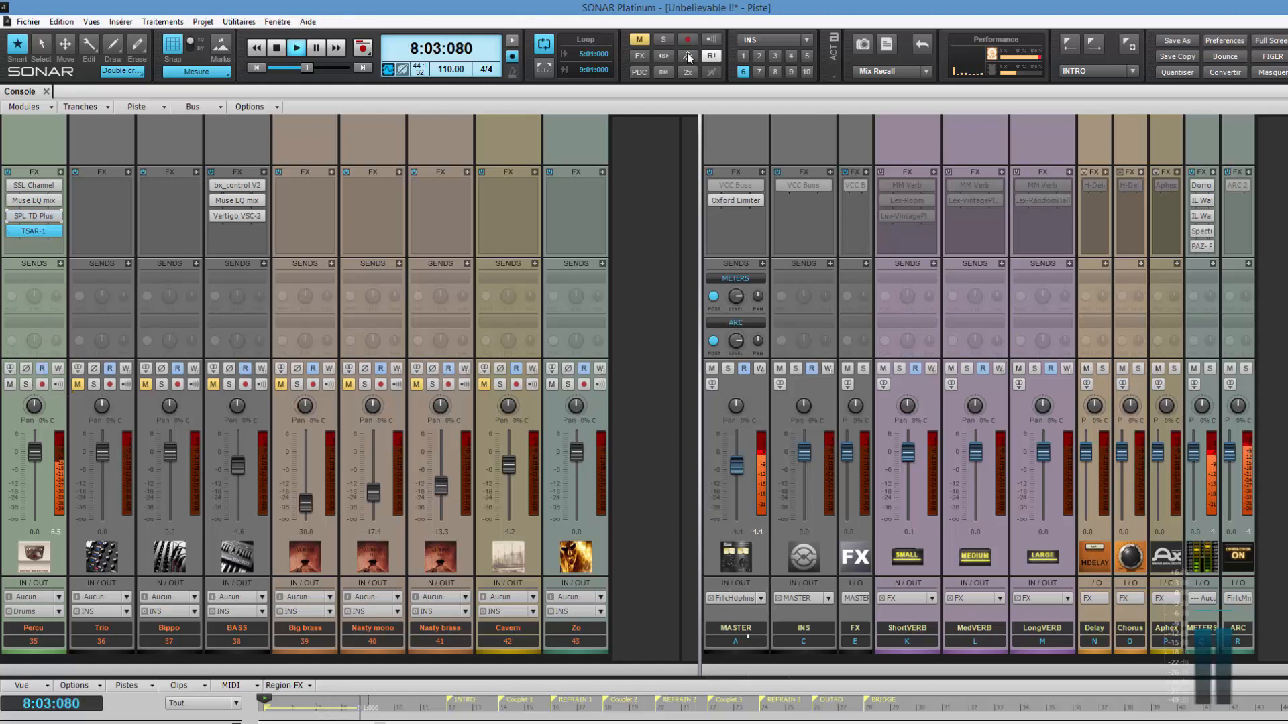
pyautogui.click(663, 72)
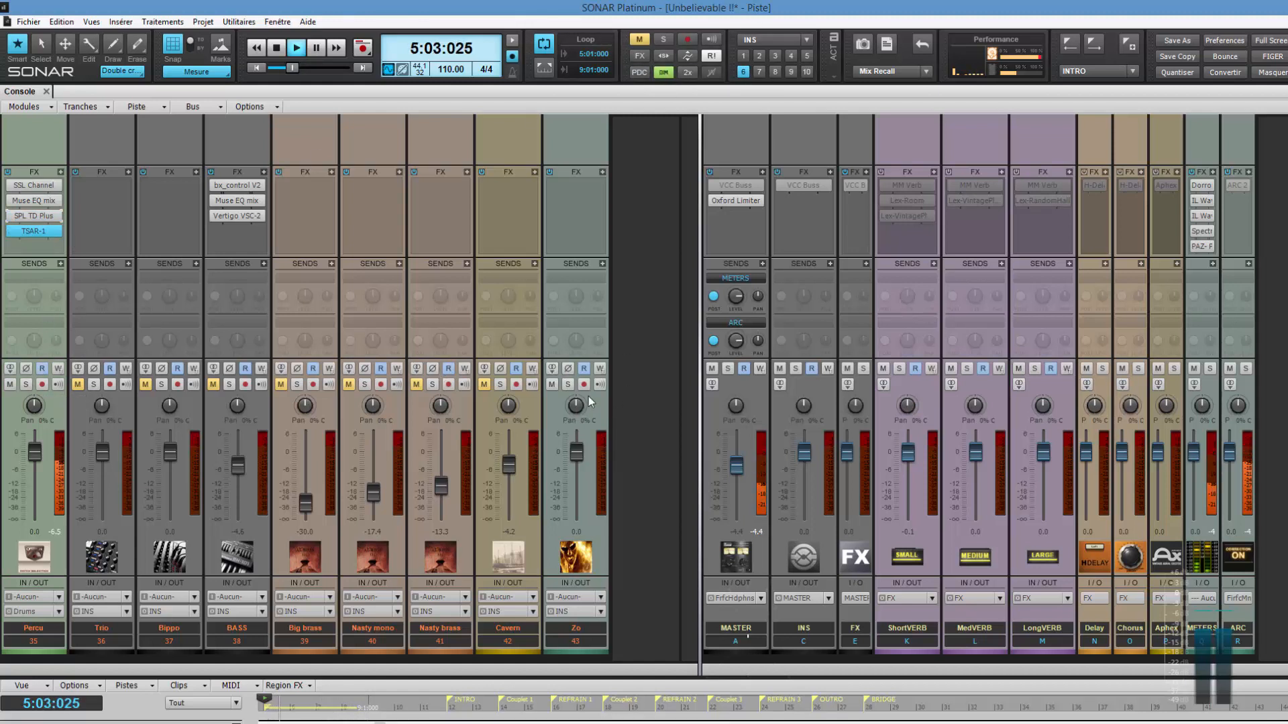
pyautogui.click(569, 385)
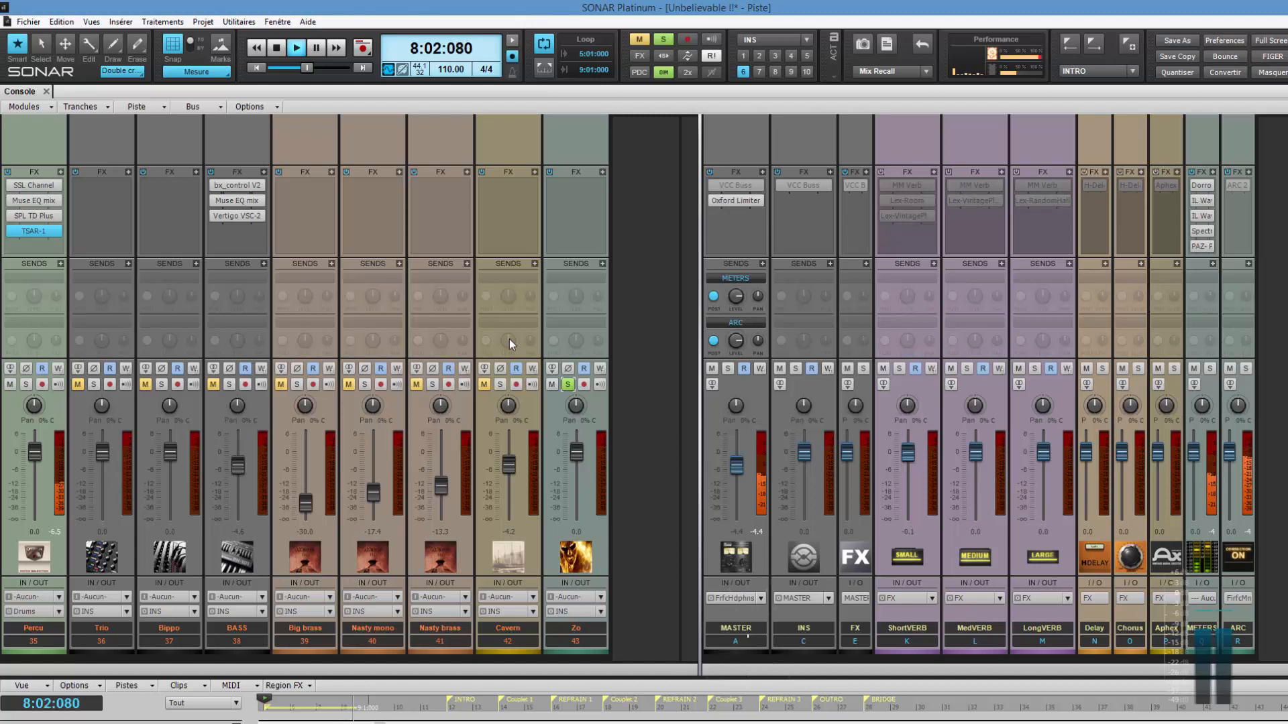
pyautogui.click(568, 386)
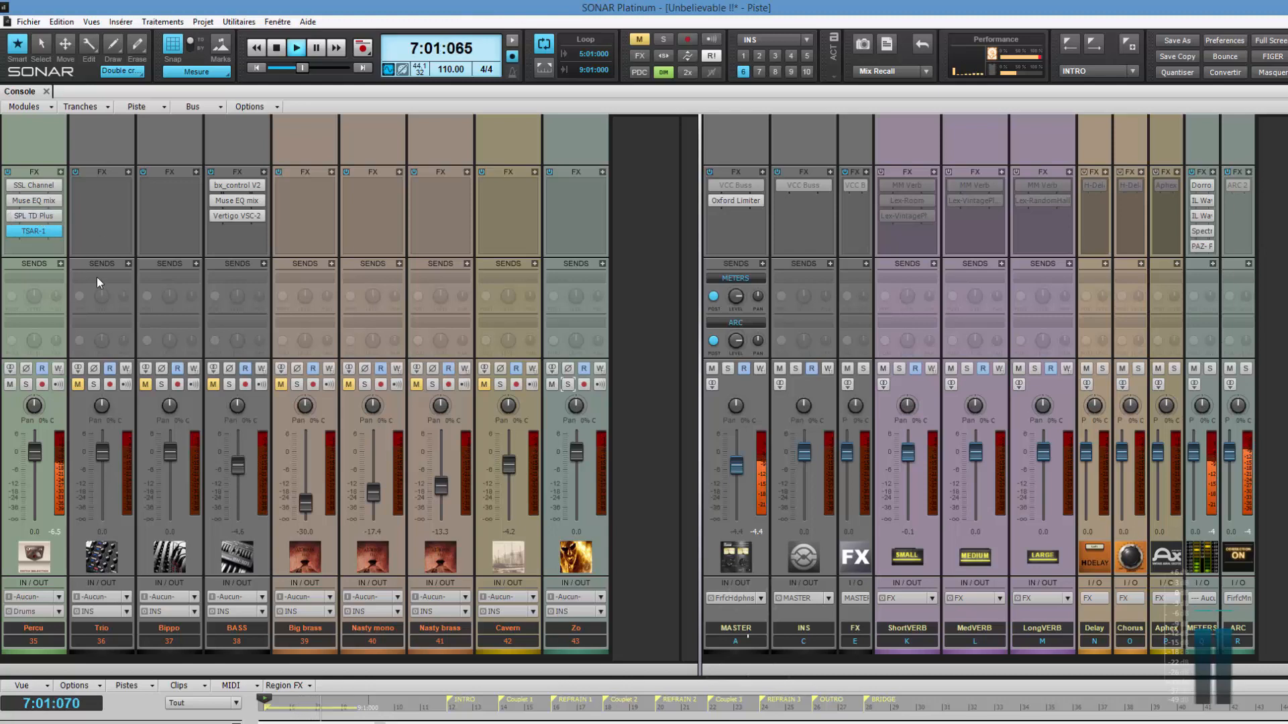
# Solo the OVERHEAD channel in the DRUMS screenset, insert the stereo SPL TD Plus on it and lower its attack strongly
pyautogui.click(807, 56)
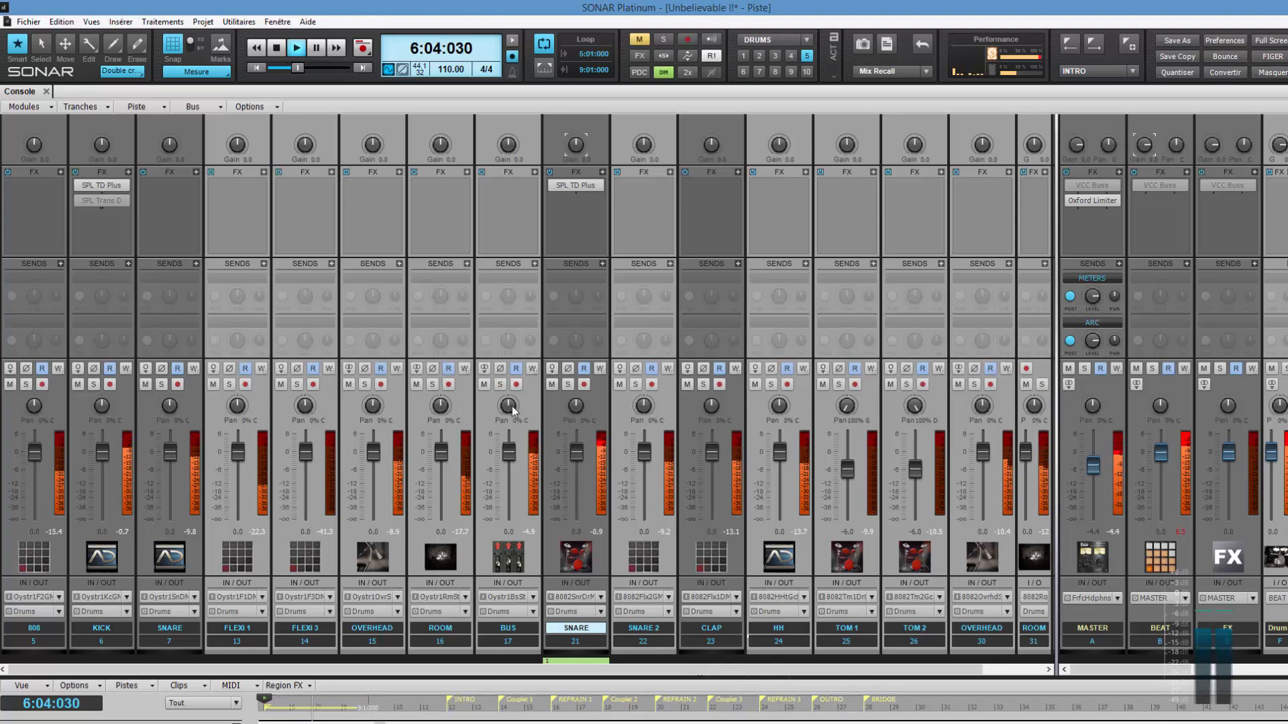
pyautogui.click(360, 387)
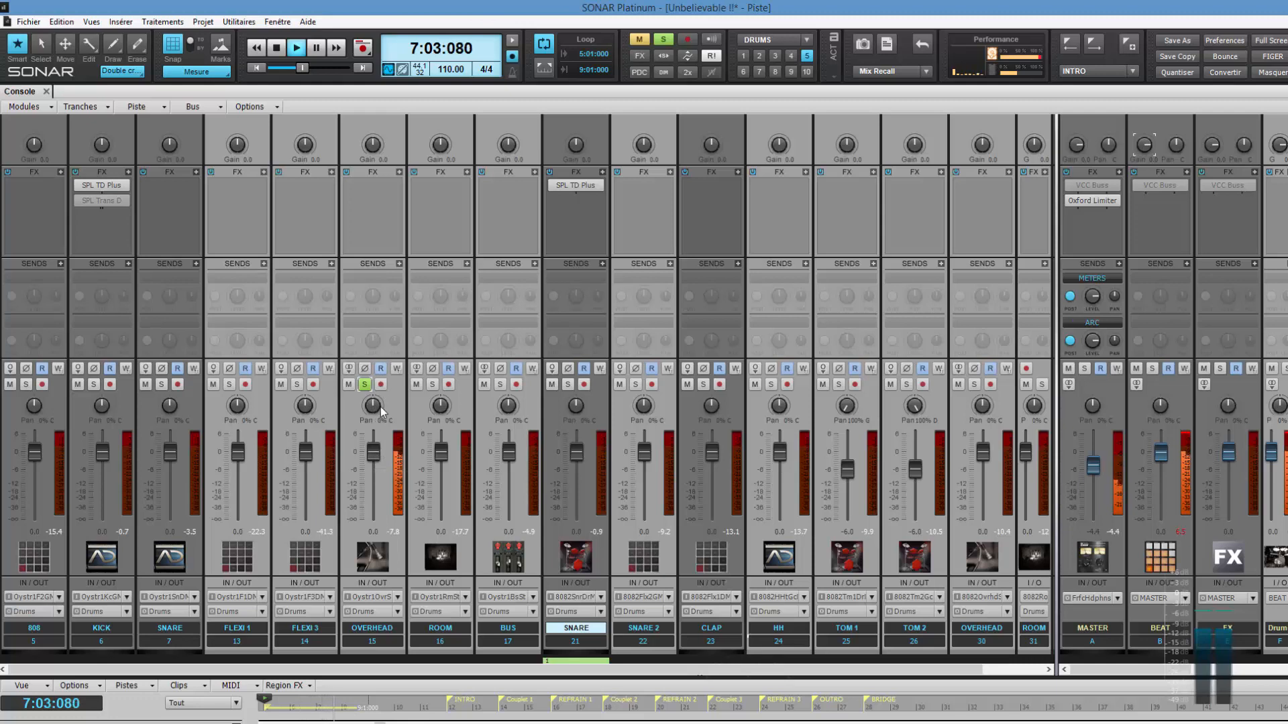
pyautogui.click(399, 172)
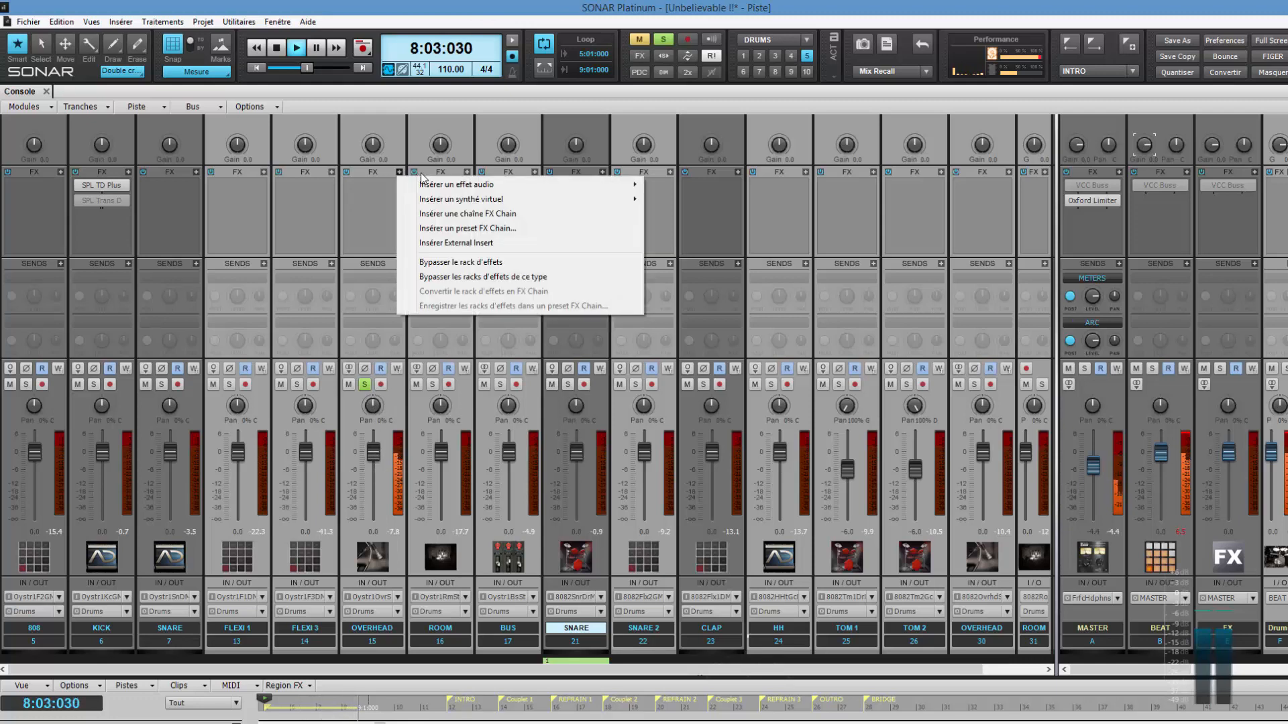
pyautogui.moveTo(443, 185)
pyautogui.moveTo(349, 203)
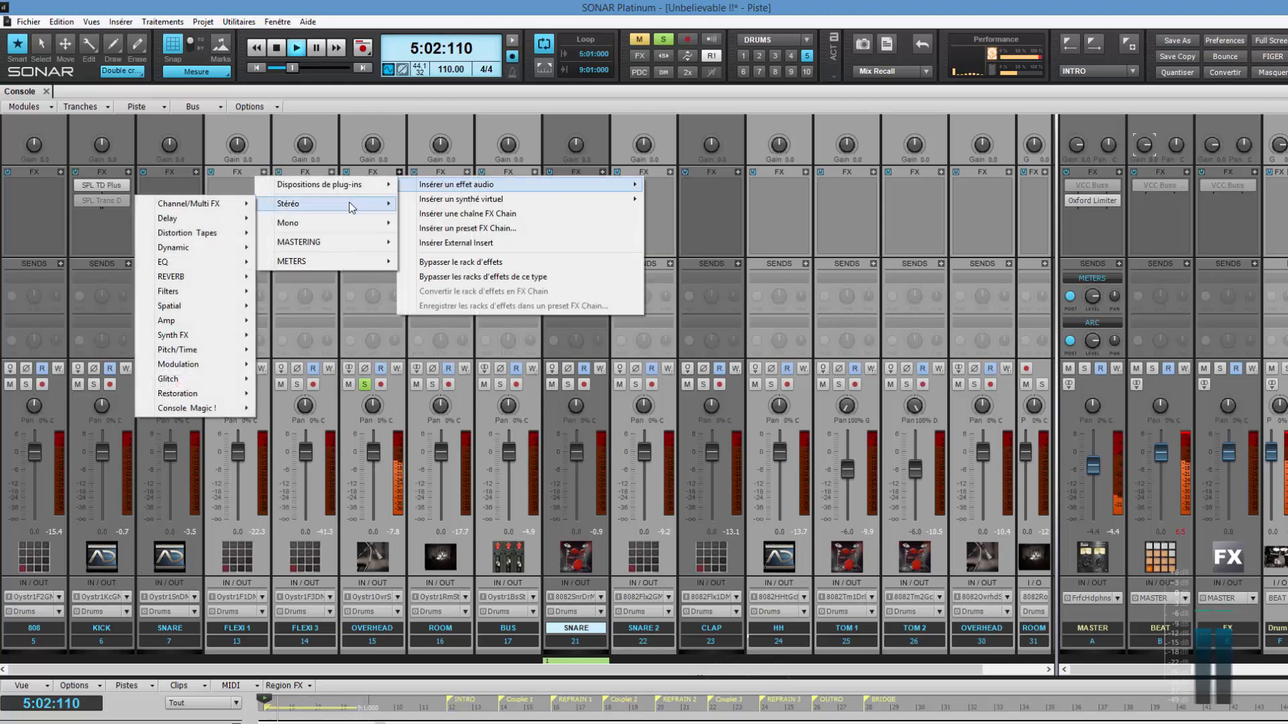
pyautogui.moveTo(219, 253)
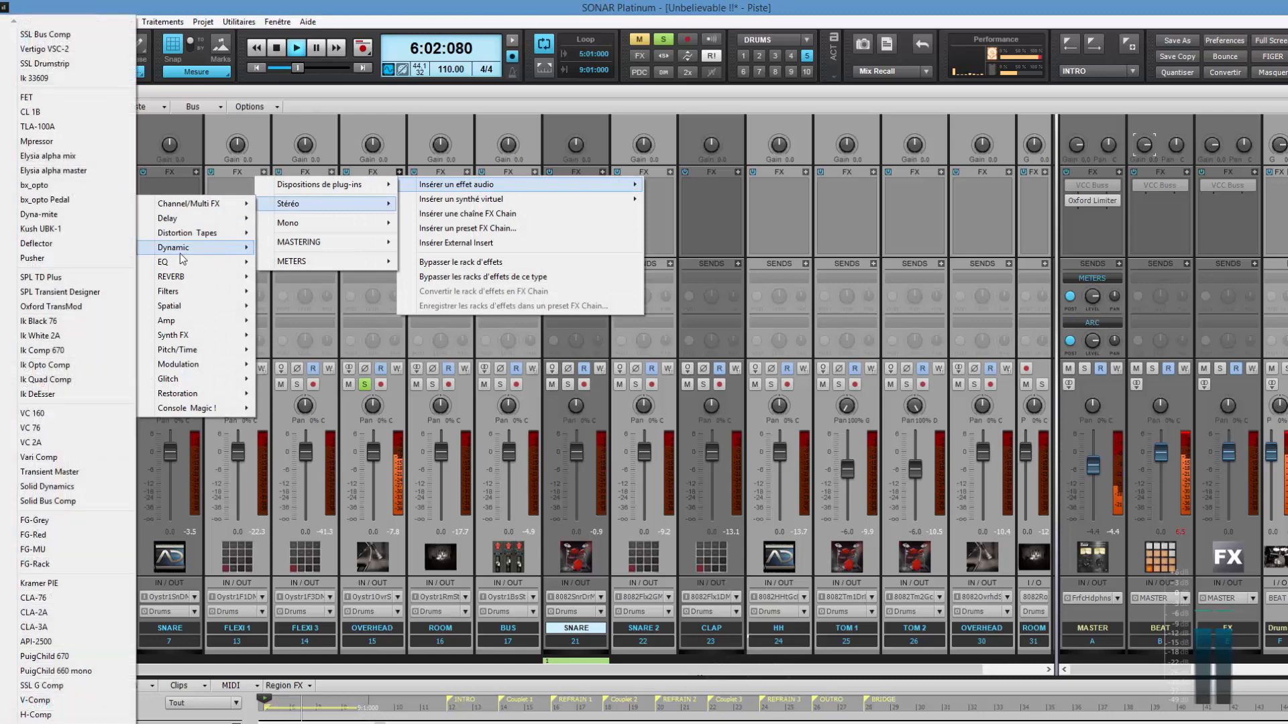
pyautogui.click(66, 279)
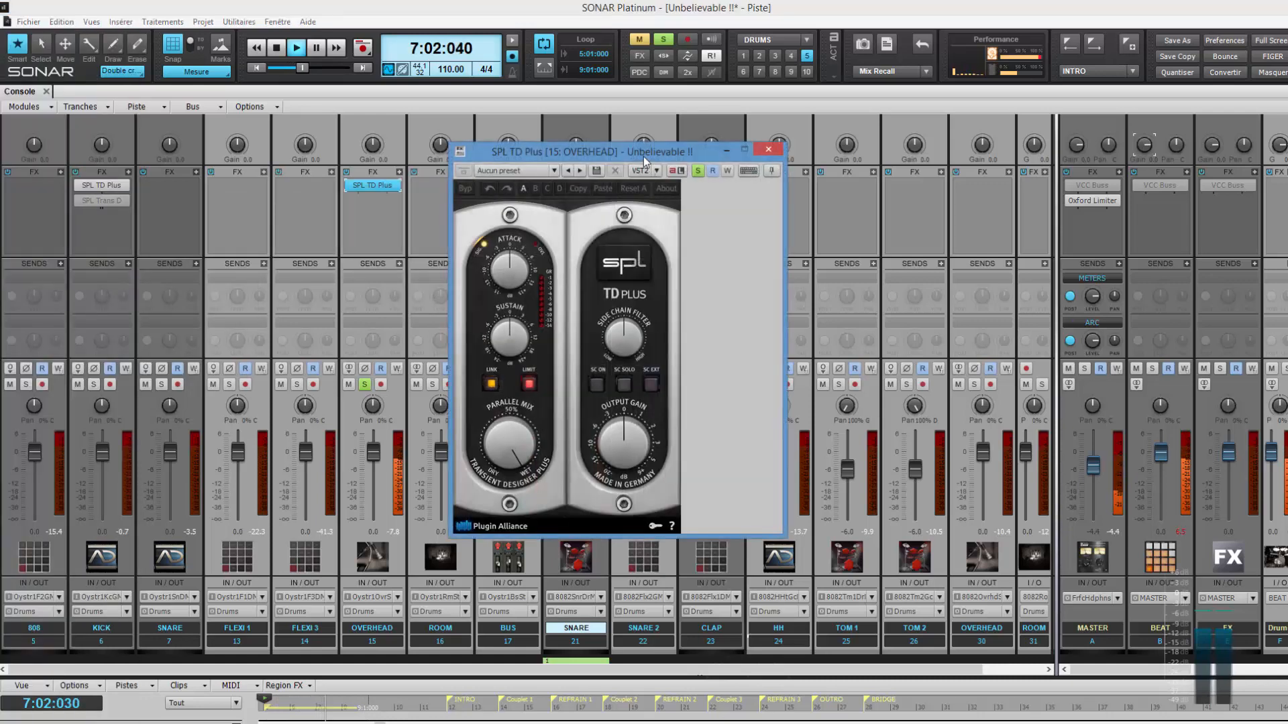
pyautogui.moveTo(643, 156); pyautogui.dragTo(662, 156)
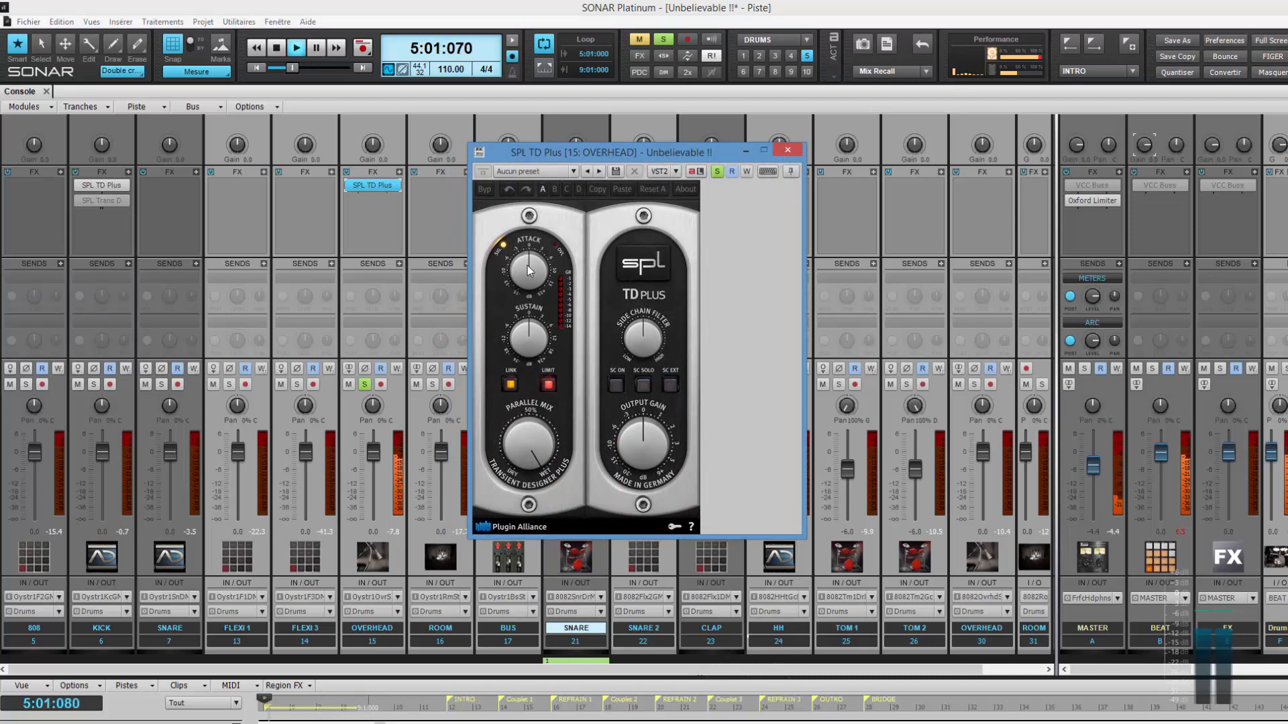
pyautogui.scroll(-6, 527, 266)
# In the PROD screenset, enable and enlarge the OVERHEAD track's waveform preview and disable the KICK's preview
pyautogui.click(759, 55)
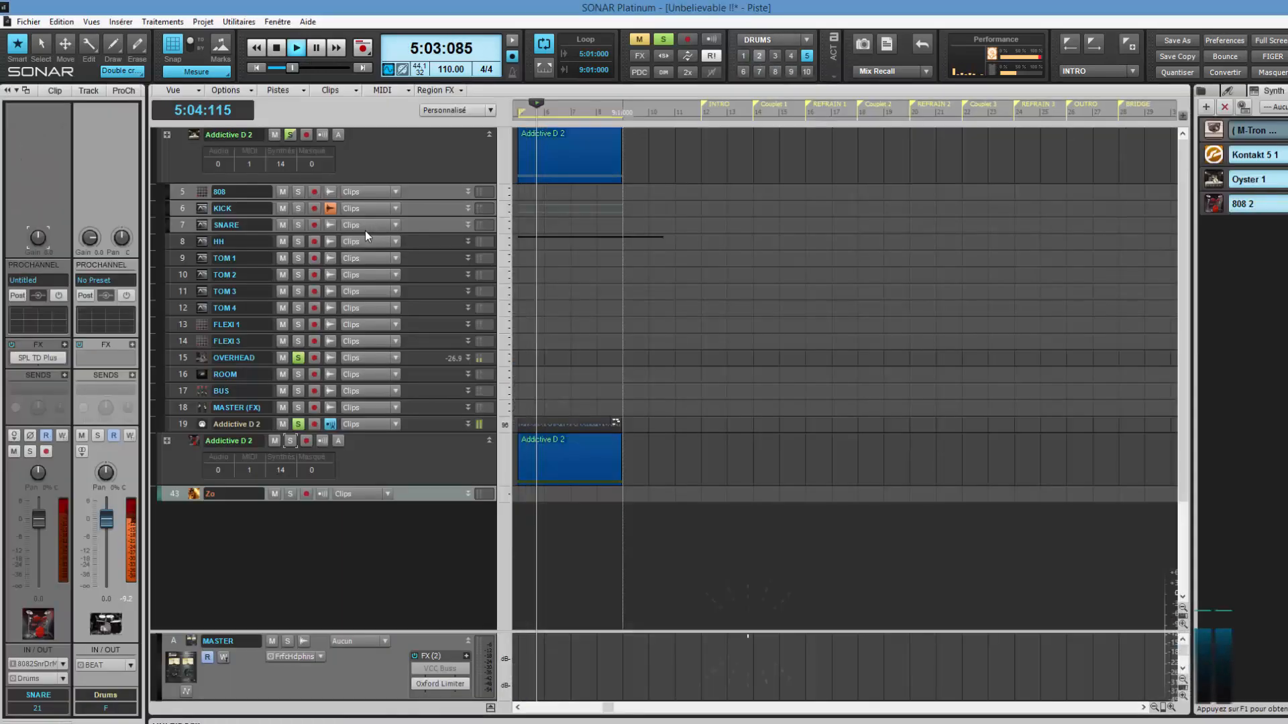
pyautogui.click(329, 359)
pyautogui.moveTo(331, 365); pyautogui.dragTo(328, 499)
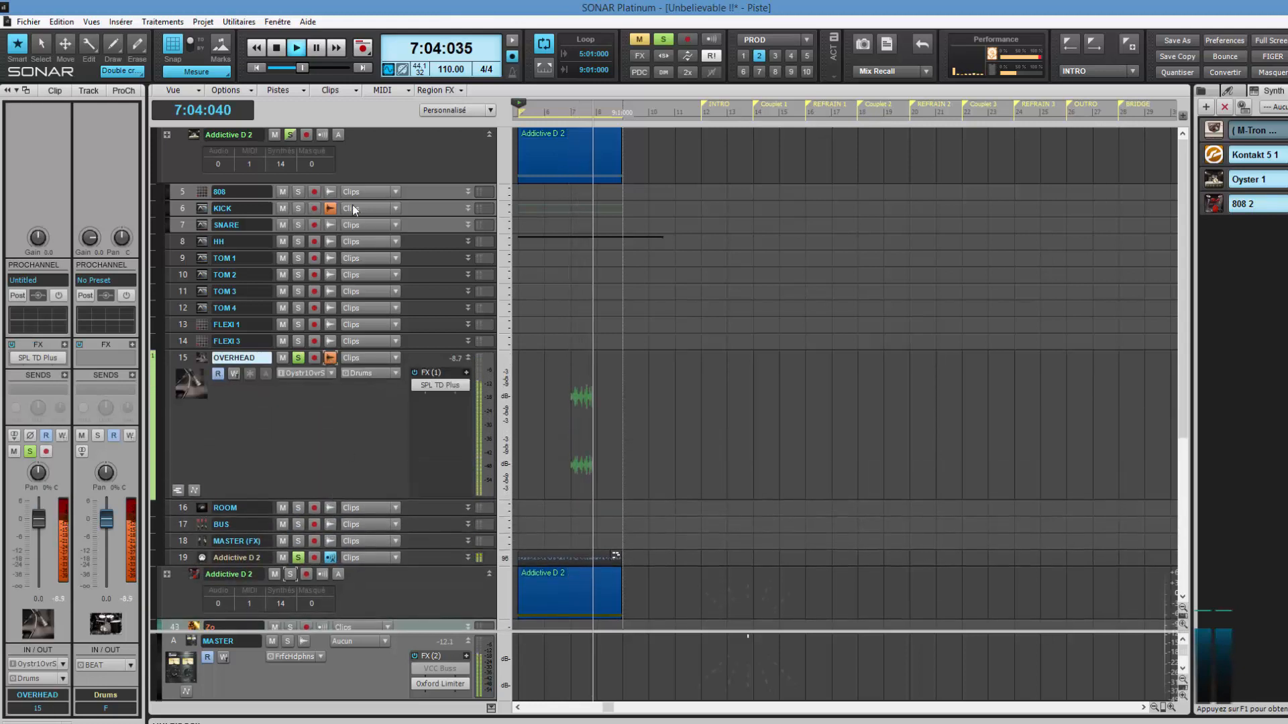
pyautogui.click(329, 210)
# Magnify the OVERHEAD waveform across the timeline and collapse the browser and inspector to widen the track view
pyautogui.click(1171, 709)
pyautogui.click(1171, 709)
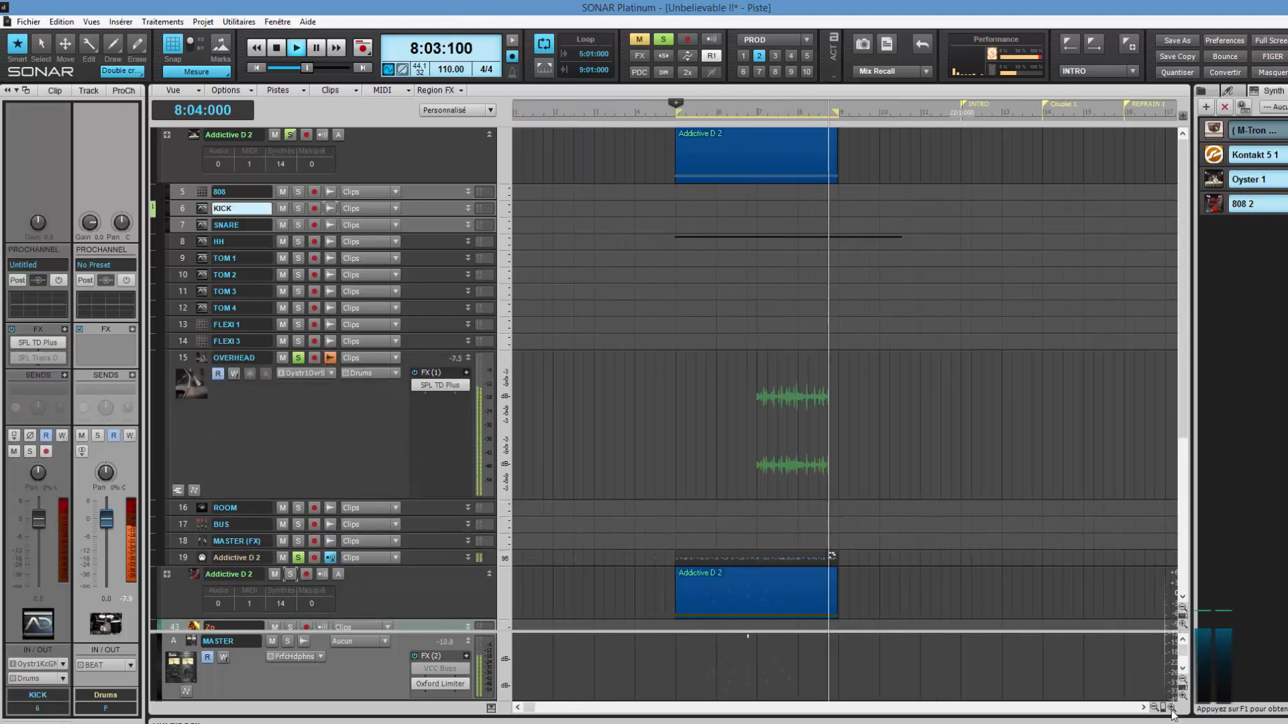
pyautogui.click(1171, 709)
pyautogui.click(1172, 709)
pyautogui.click(1171, 709)
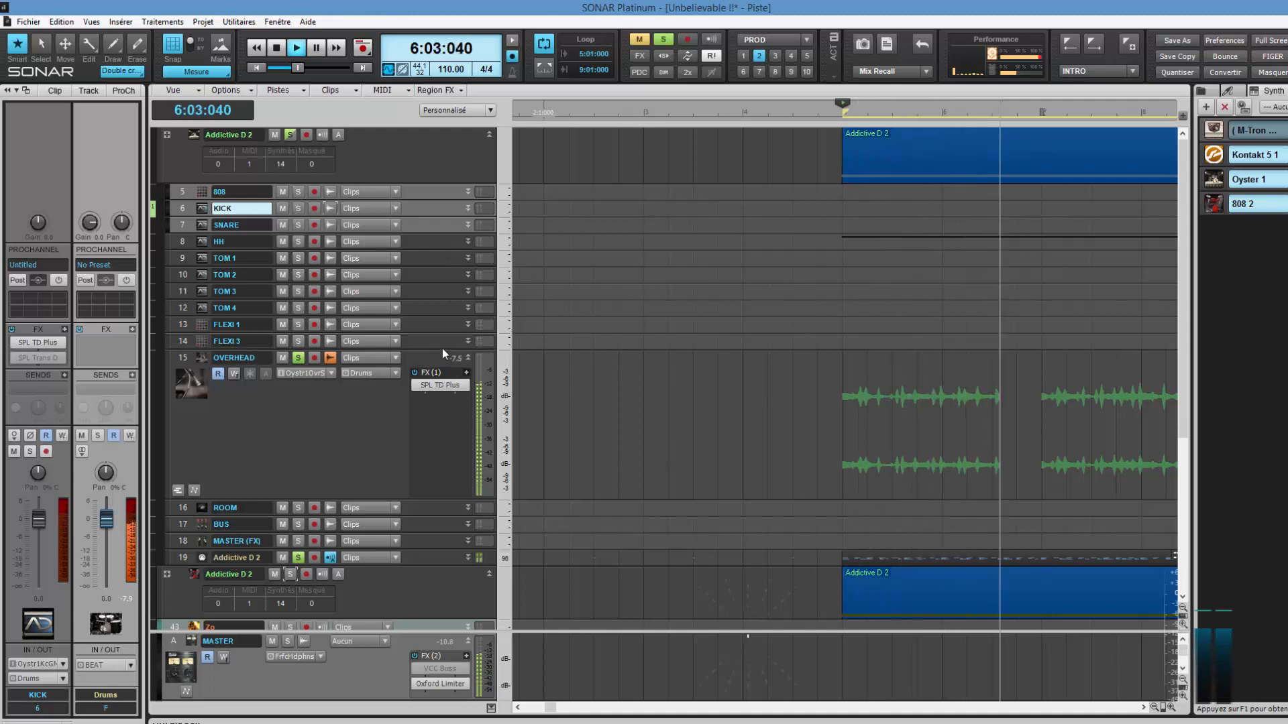
pyautogui.moveTo(451, 498); pyautogui.dragTo(442, 606)
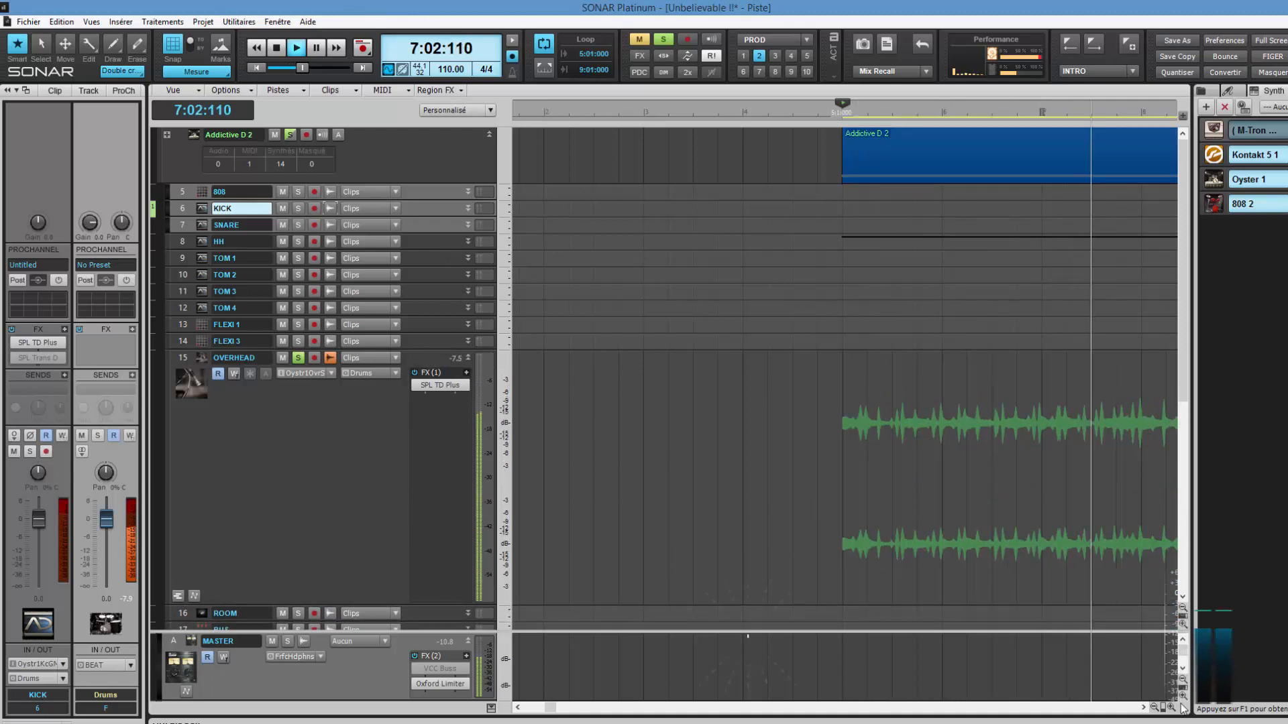
pyautogui.click(1171, 708)
pyautogui.click(1171, 709)
pyautogui.click(1172, 708)
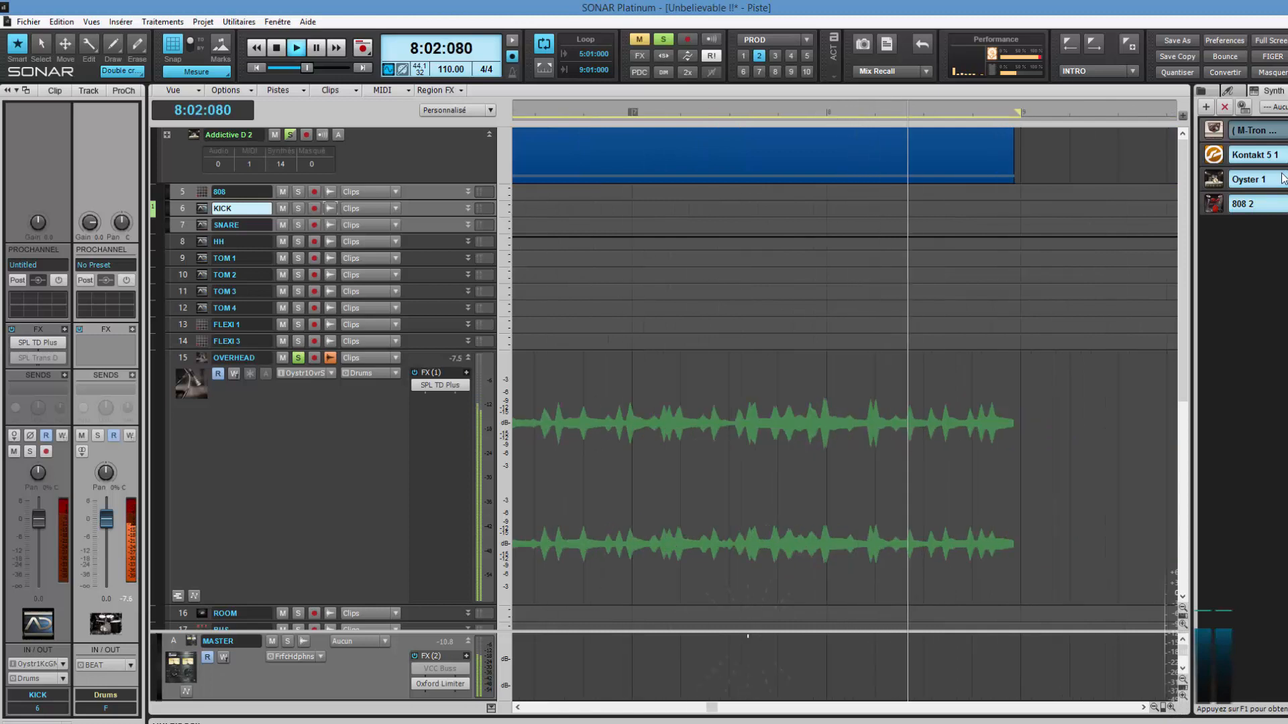
pyautogui.click(1287, 91)
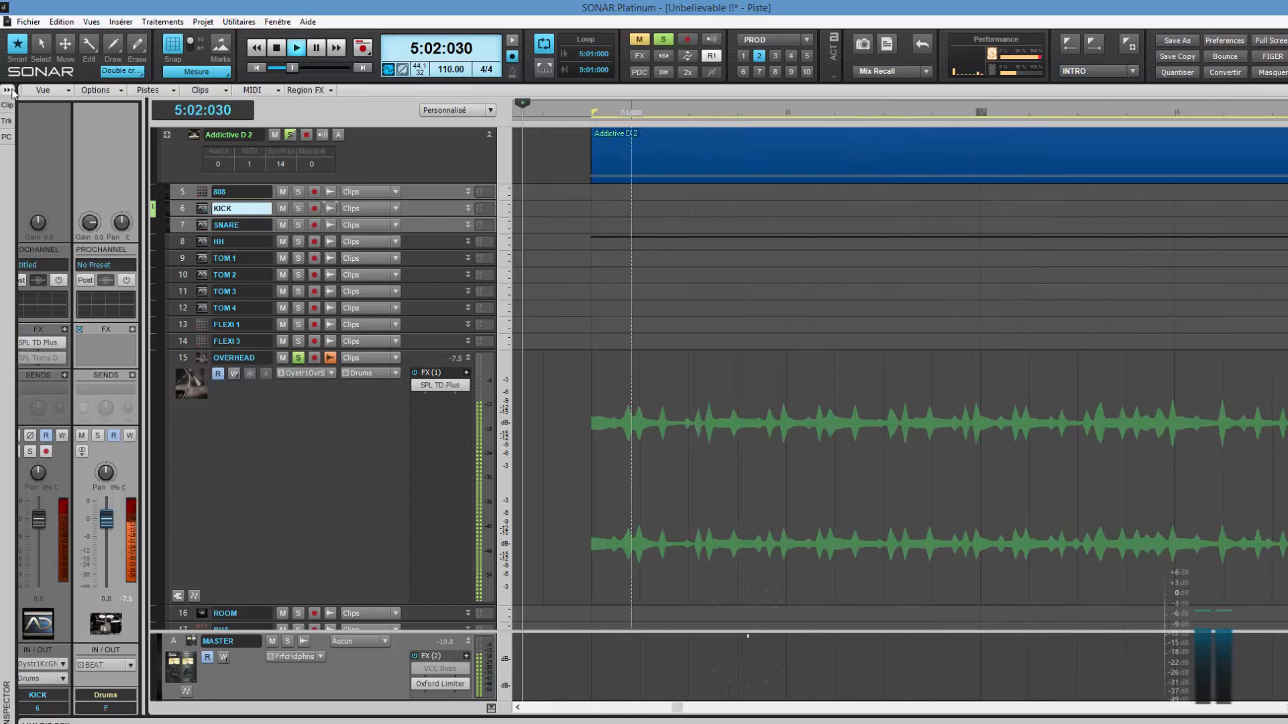
pyautogui.click(5, 90)
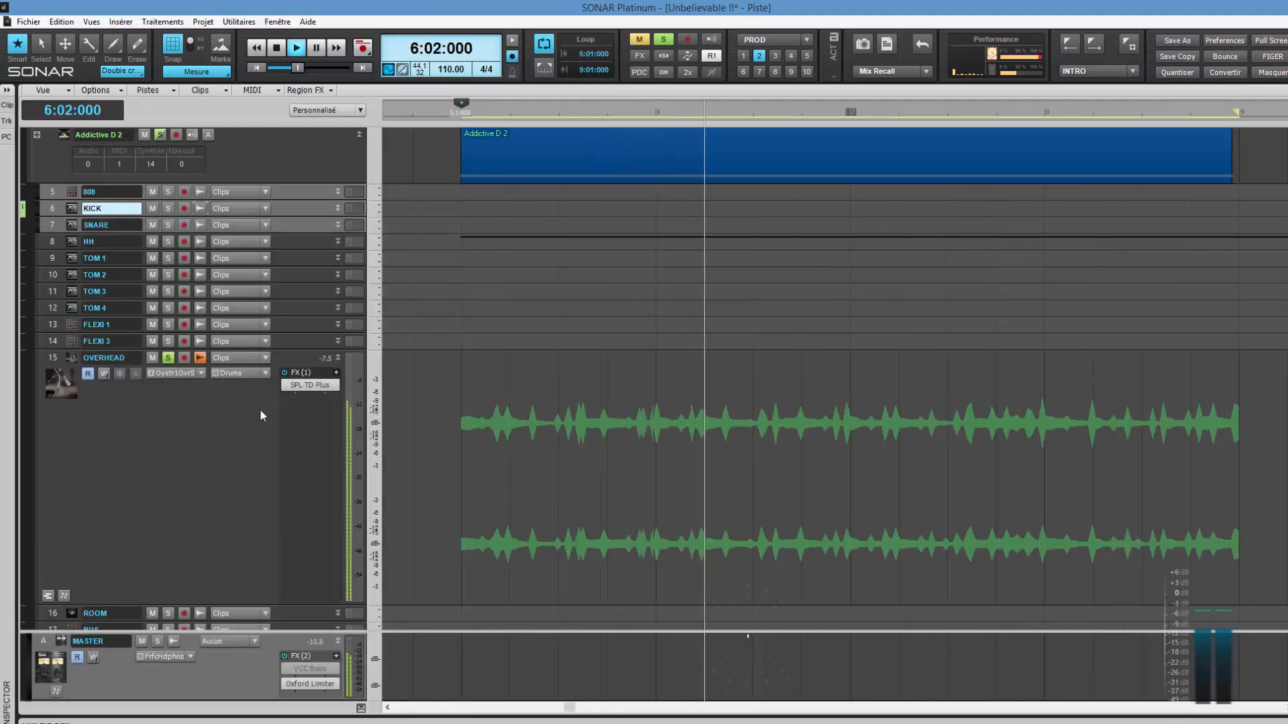
# Reopen the OVERHEAD's SPL TD Plus beside its waveform, toggle the bypass and raise the sustain
pyautogui.doubleClick(309, 384)
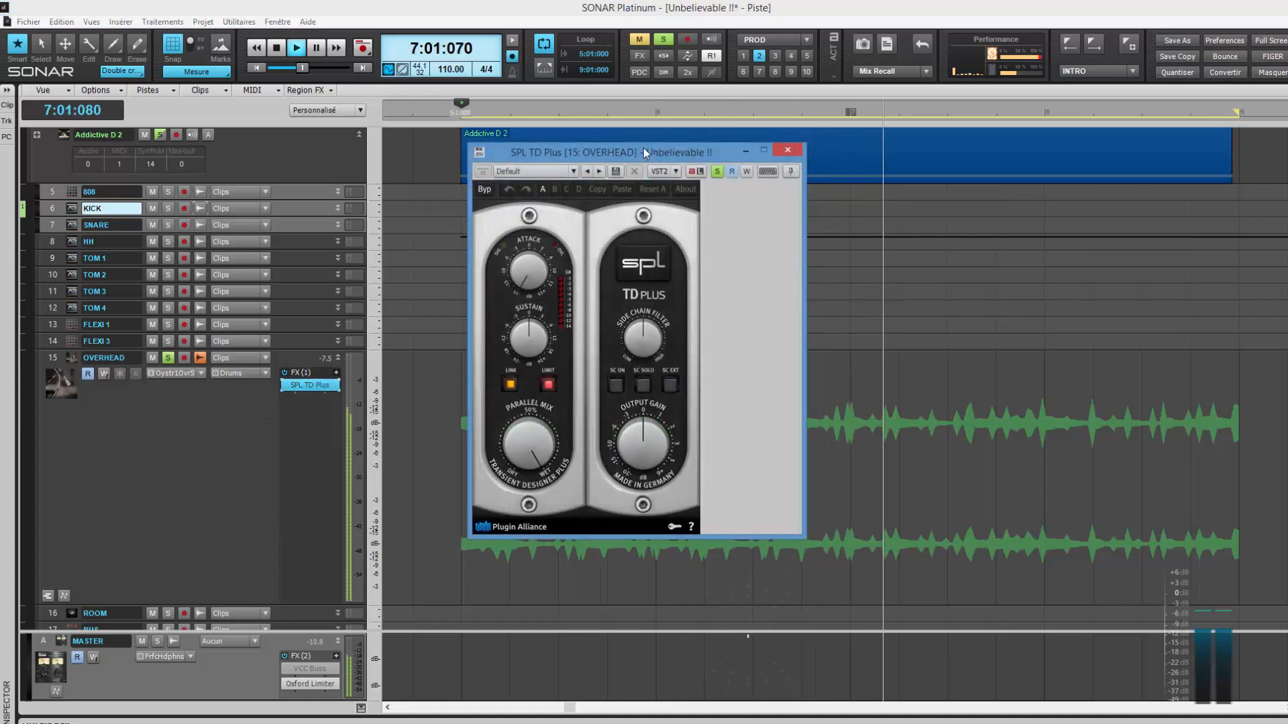
pyautogui.moveTo(643, 147); pyautogui.dragTo(229, 173)
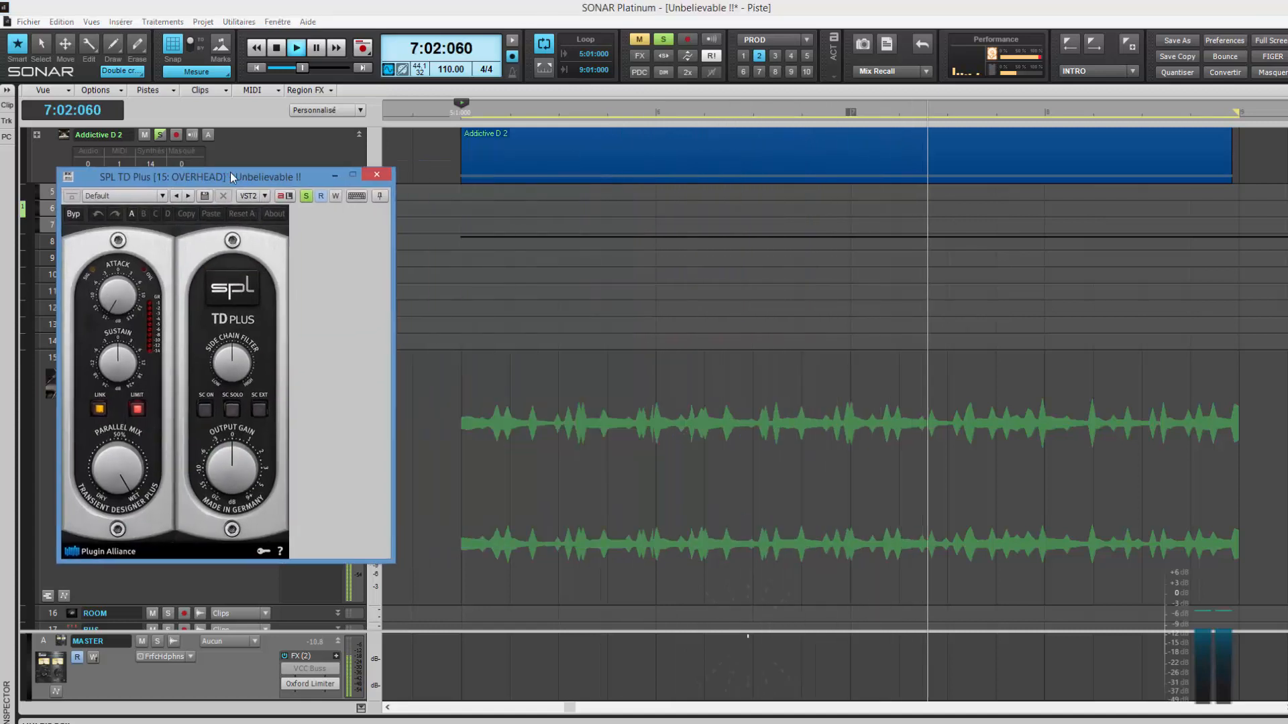
pyautogui.click(71, 216)
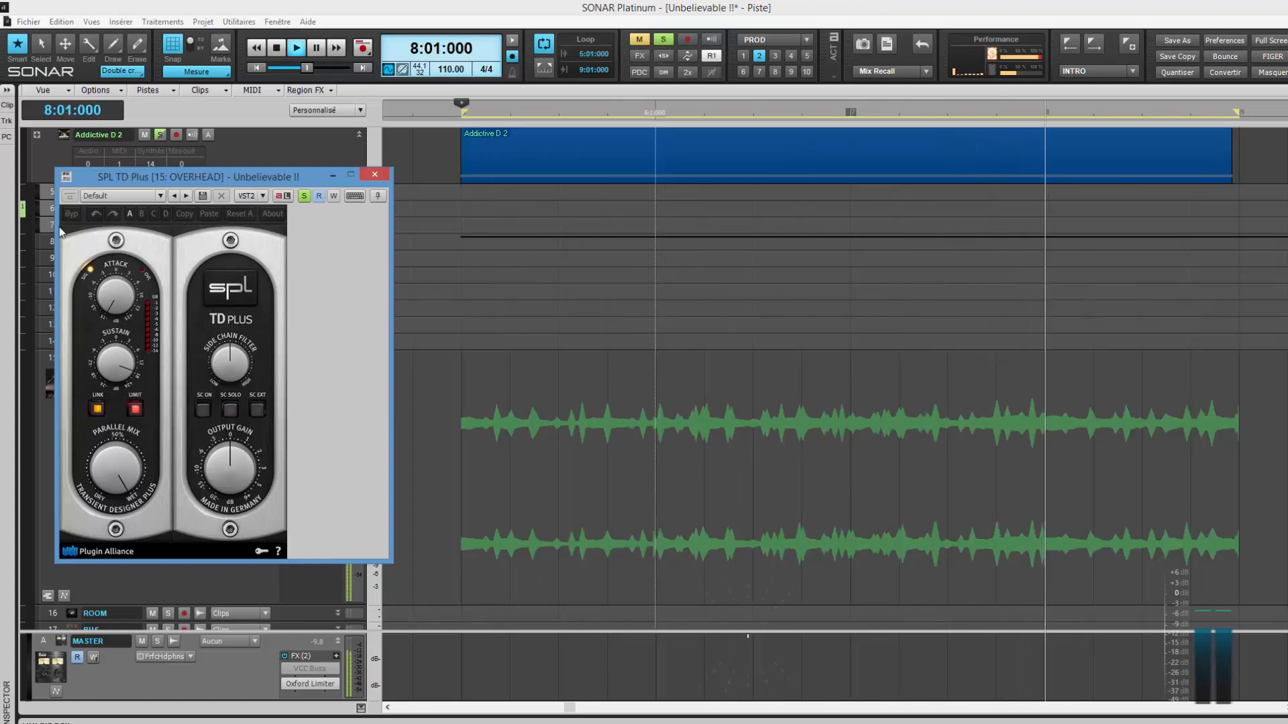
# Unsolo the OVERHEAD and compare the full mix with its TD Plus bypassed and active
pyautogui.click(663, 41)
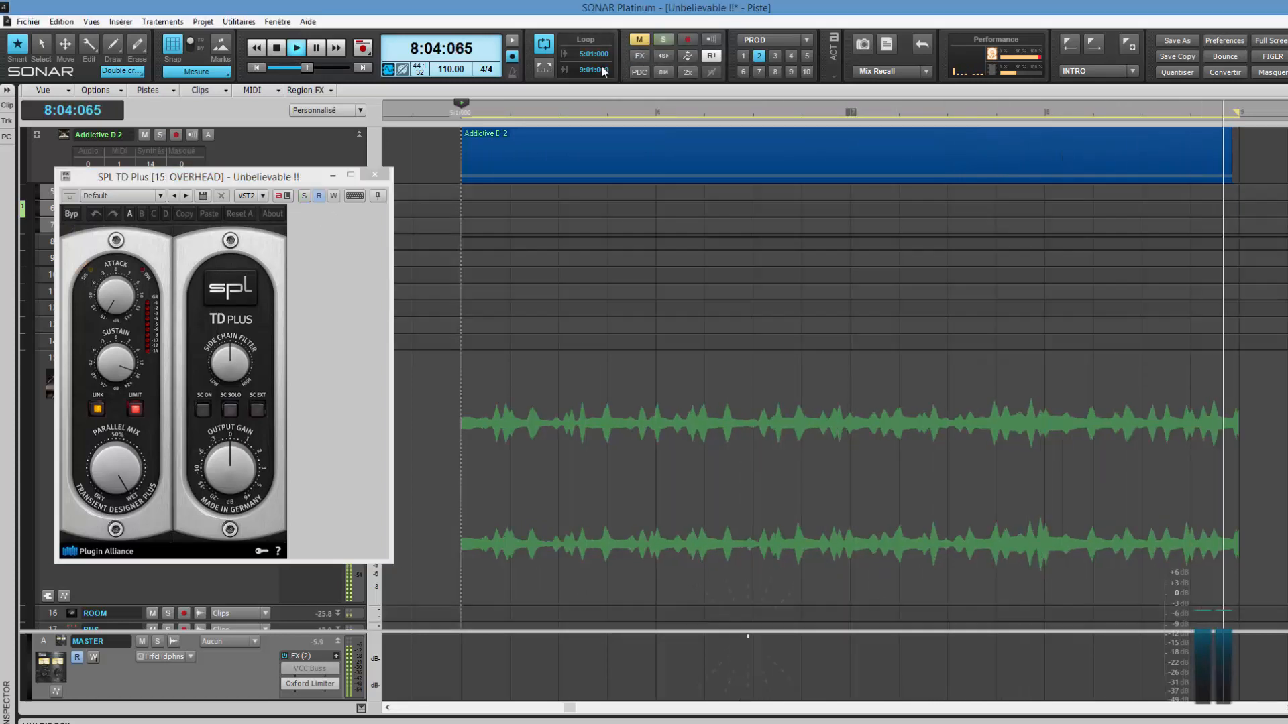
pyautogui.click(73, 215)
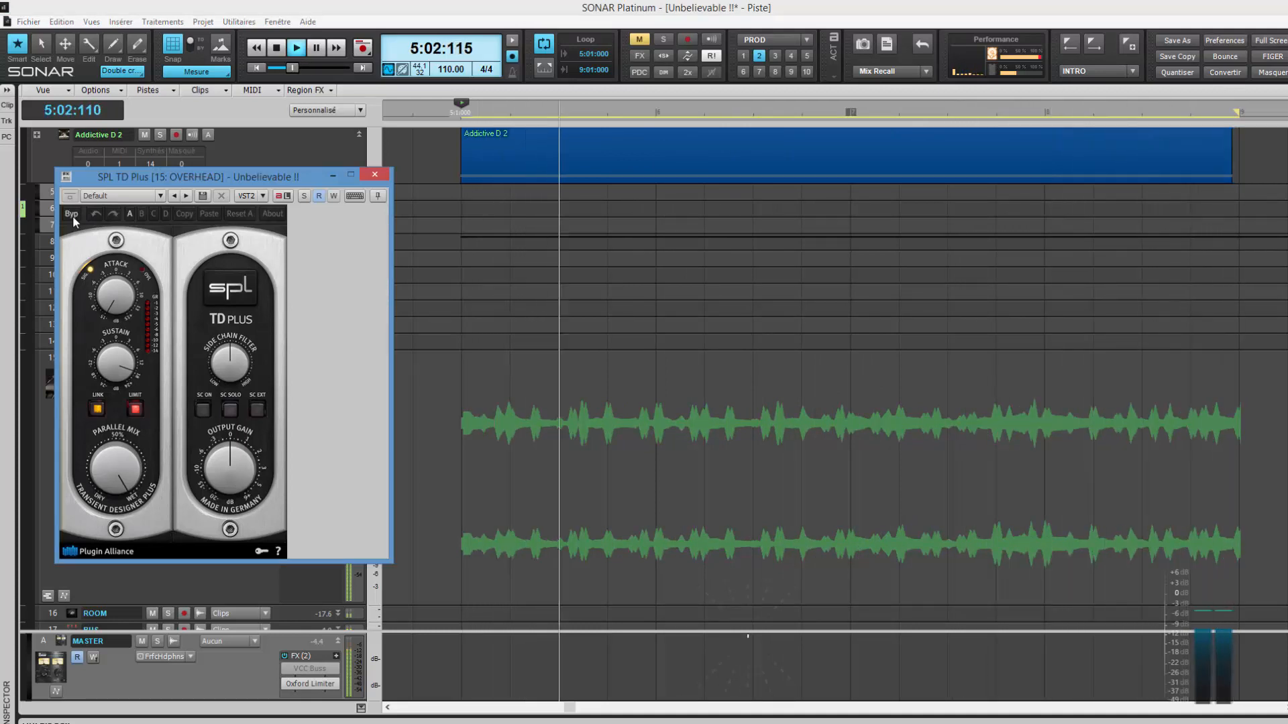
pyautogui.click(72, 215)
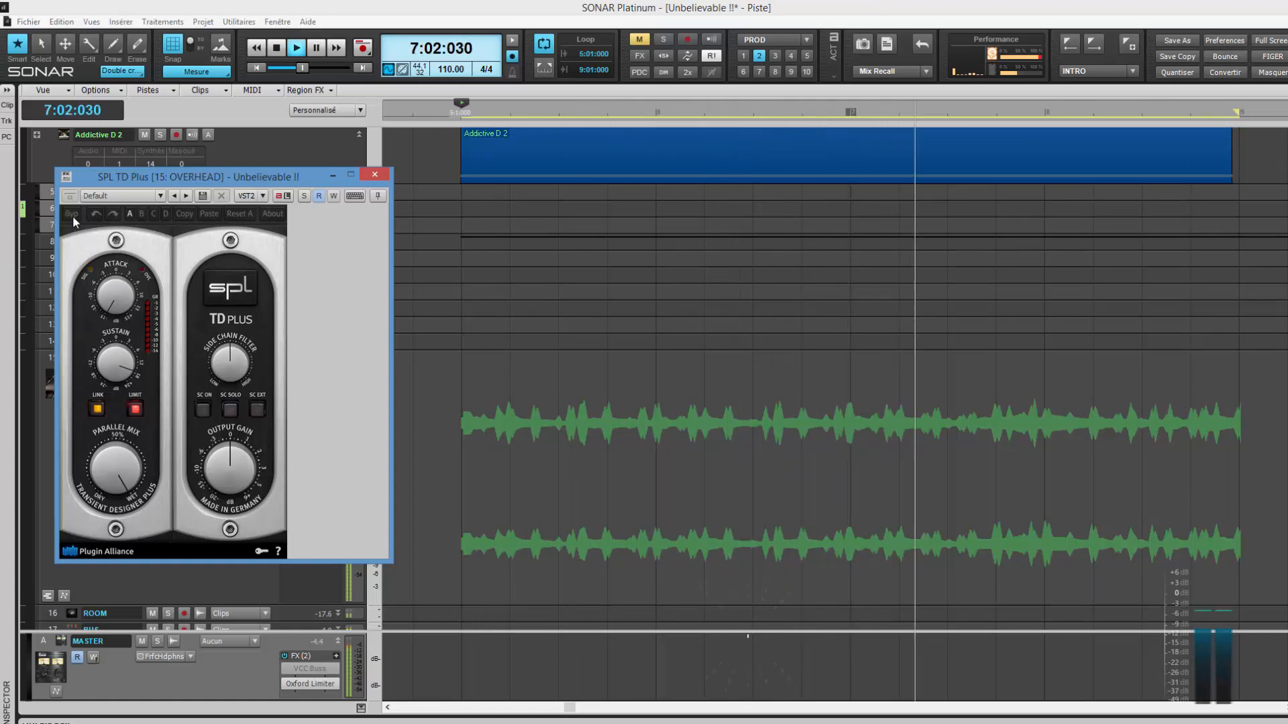
pyautogui.click(73, 215)
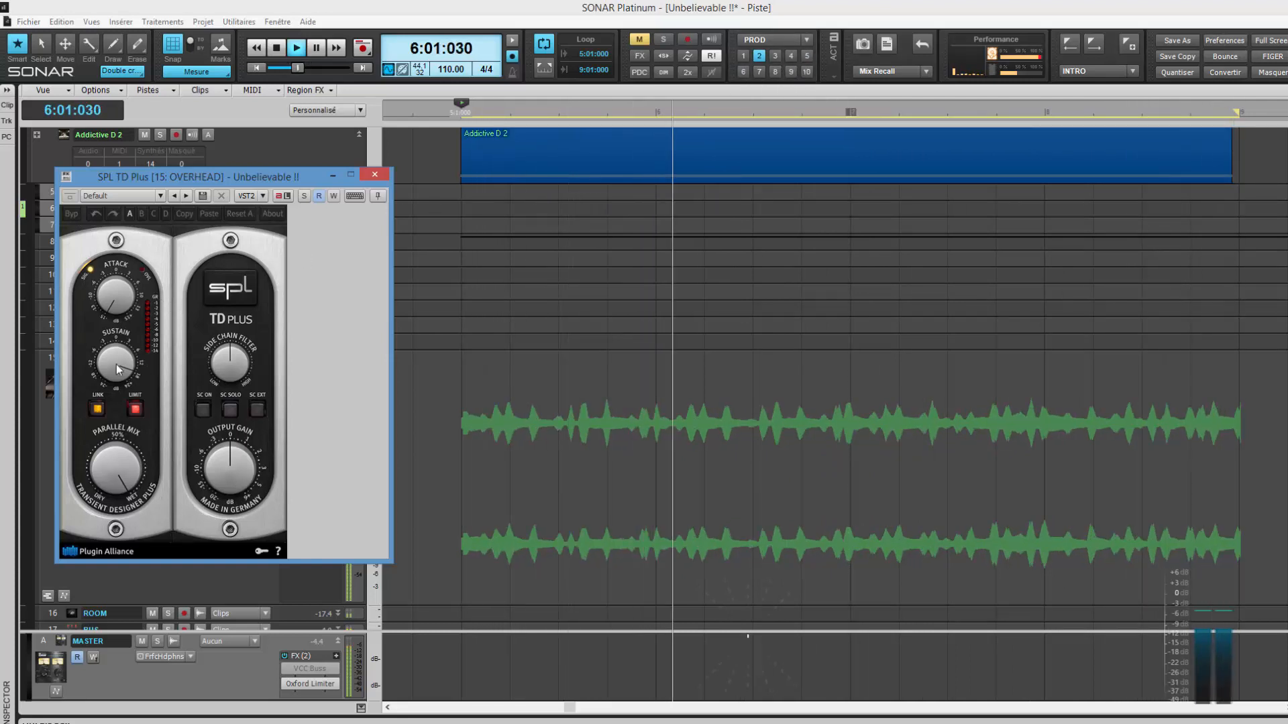
# Reduce the parallel mix of the OVERHEAD's TD Plus and close the plug-in
pyautogui.scroll(-8, 117, 467)
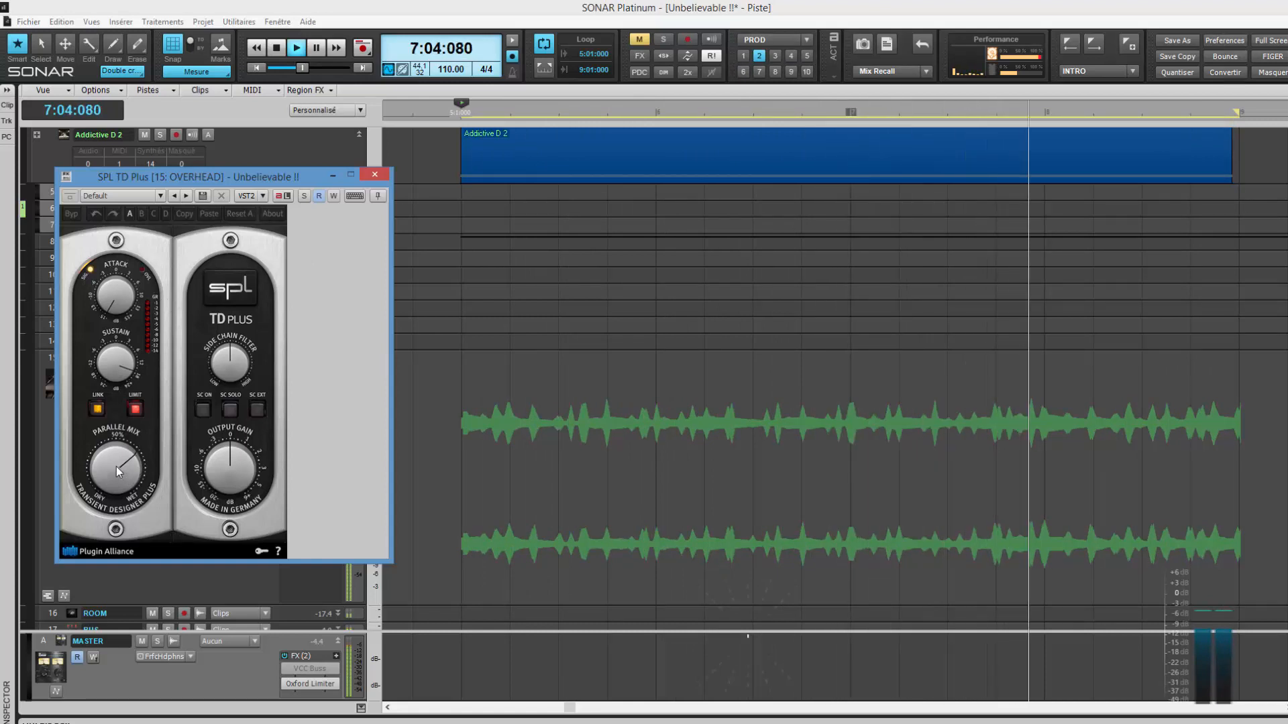
pyautogui.click(374, 174)
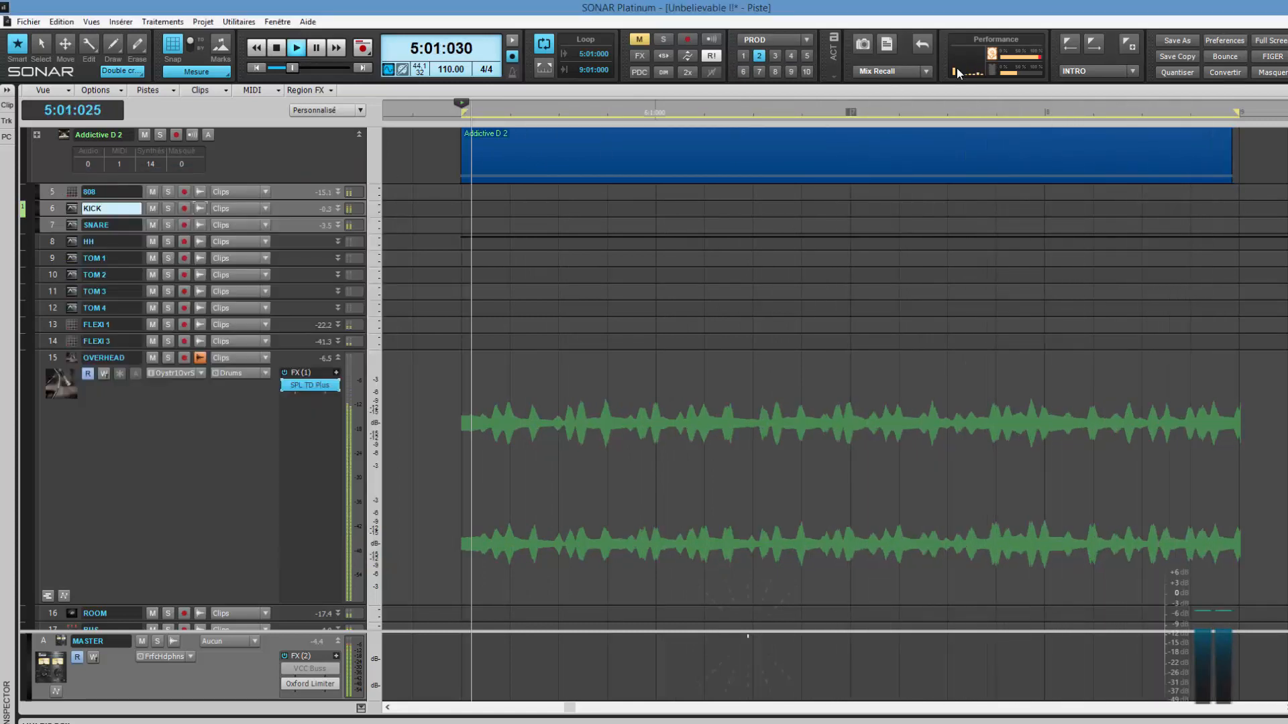
# Switch to the BUS screenset of the console and insert the stereo SPL TD Plus on the BEAT bus
pyautogui.click(807, 56)
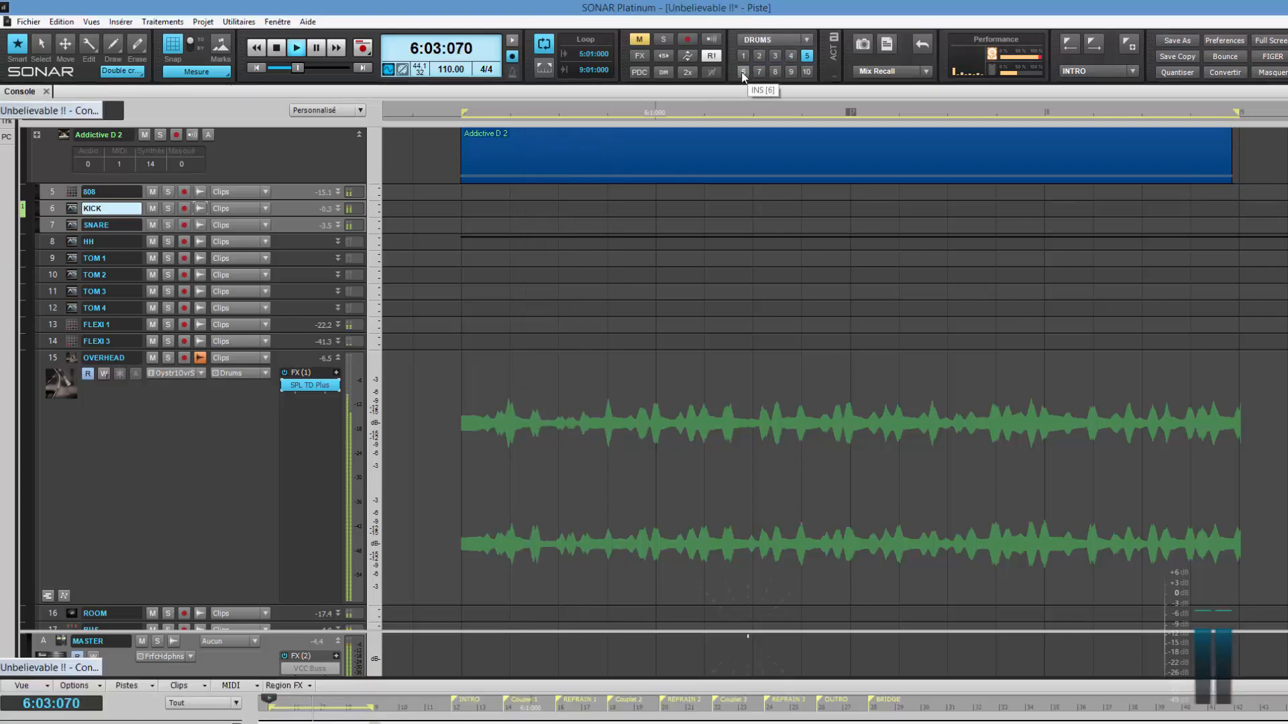
pyautogui.click(742, 71)
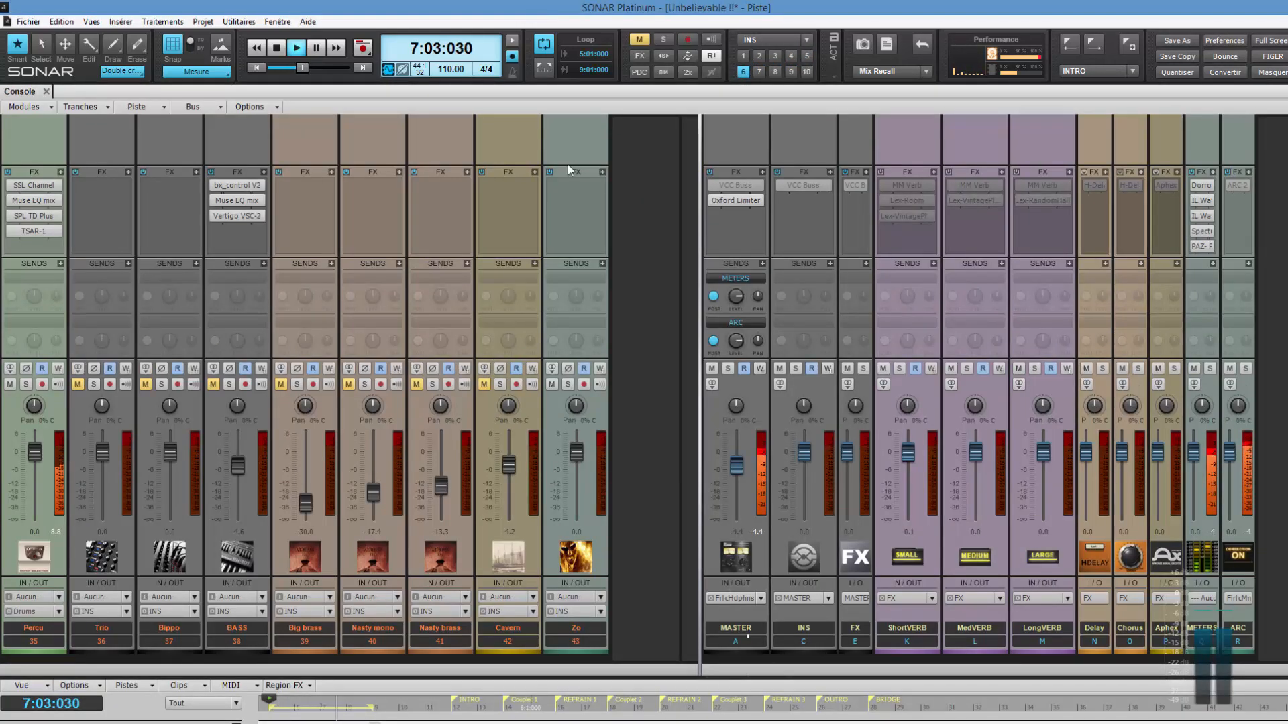
pyautogui.click(791, 71)
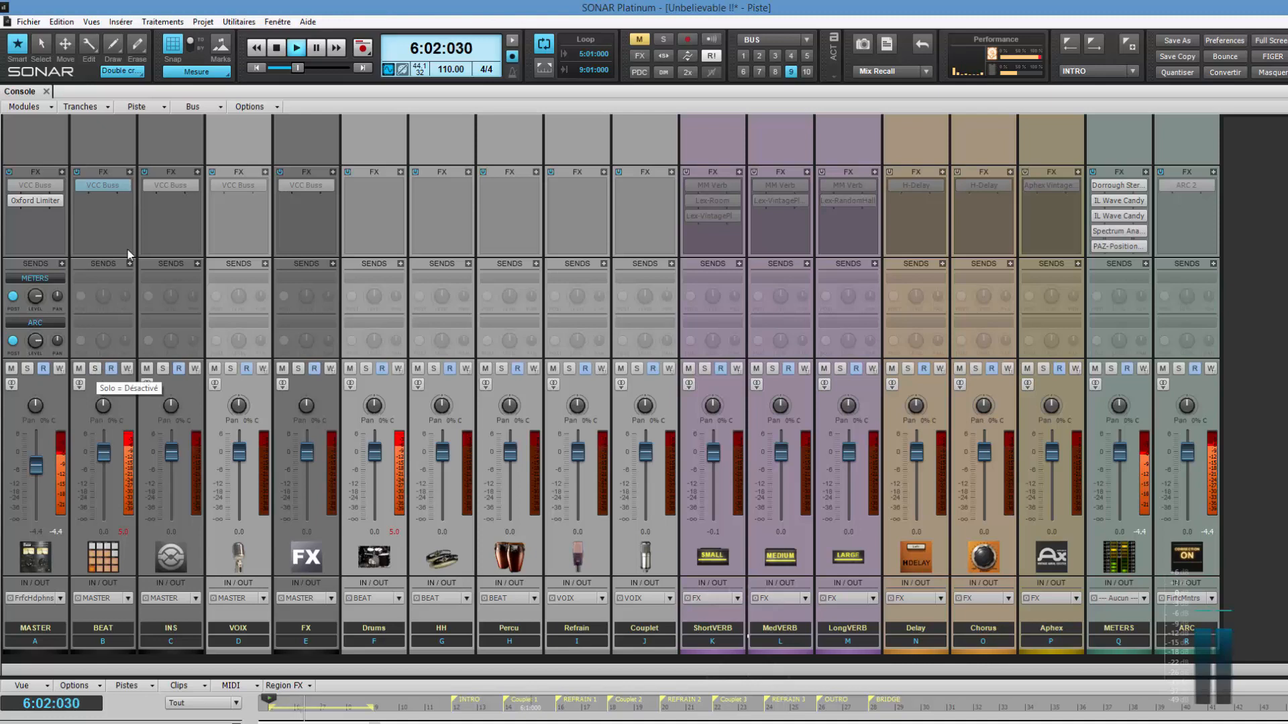
pyautogui.click(130, 174)
pyautogui.click(130, 174)
pyautogui.moveTo(304, 184)
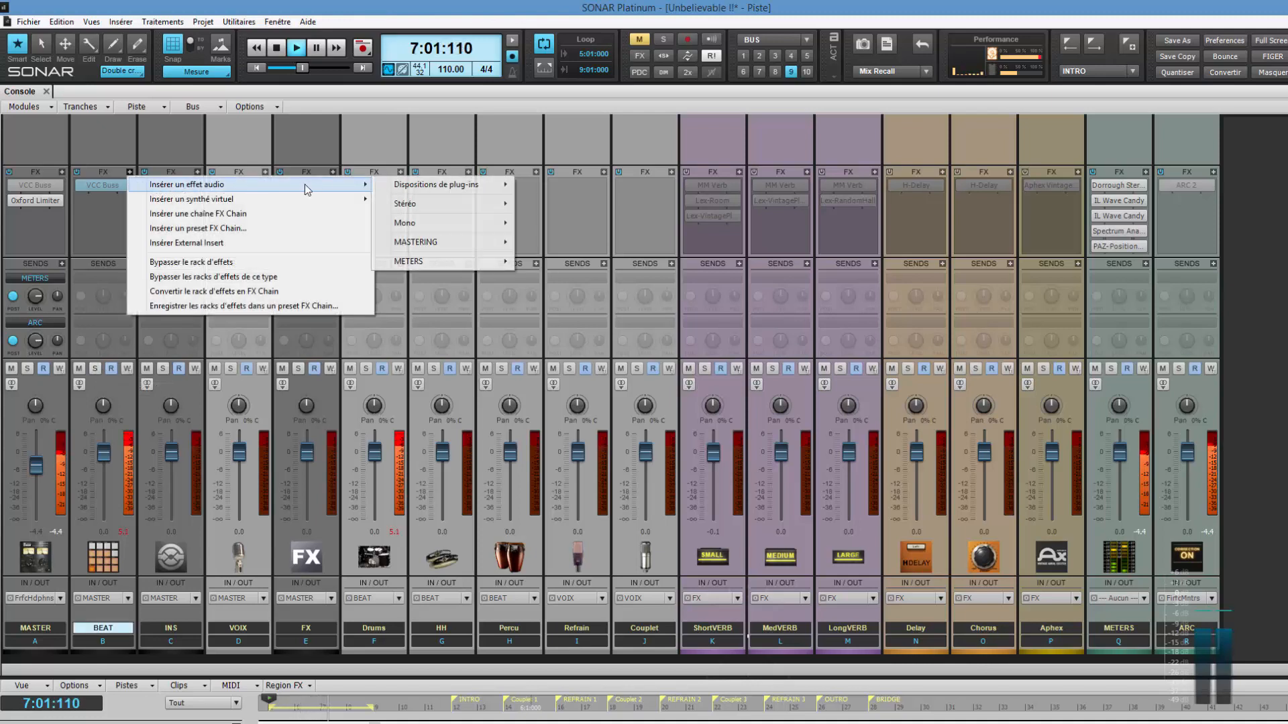
pyautogui.moveTo(417, 205)
pyautogui.moveTo(309, 212)
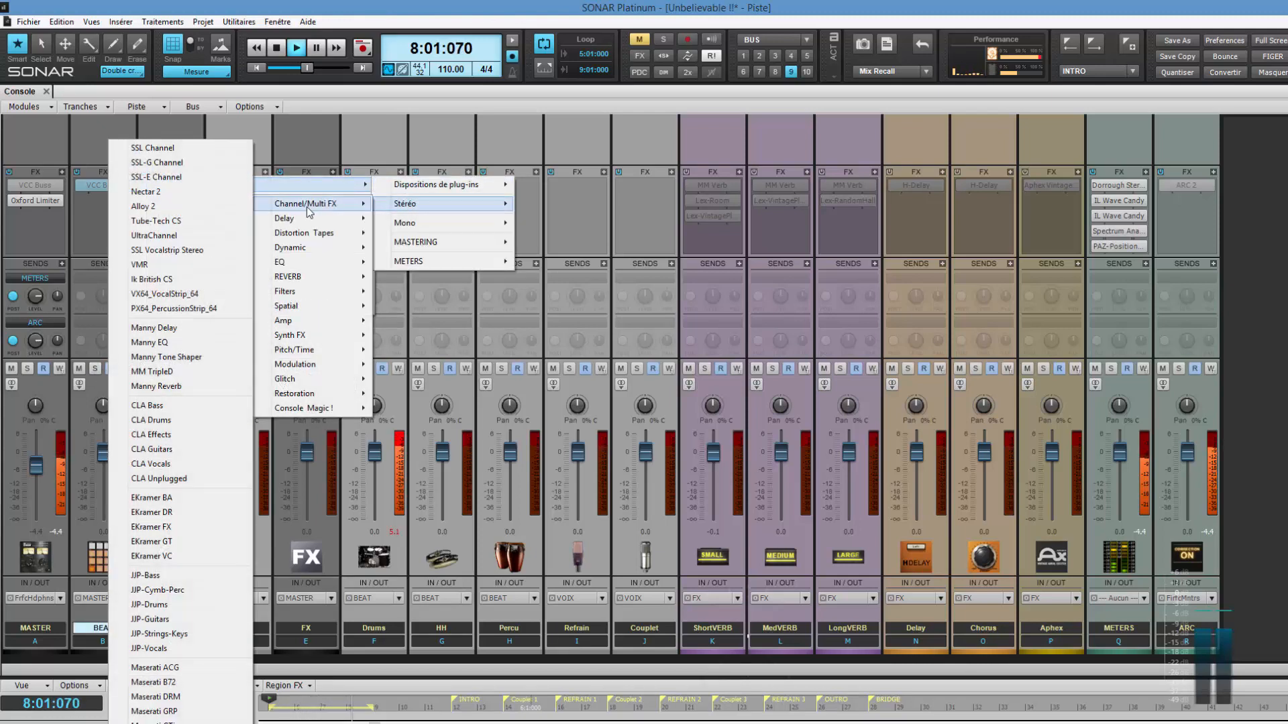
pyautogui.moveTo(307, 249)
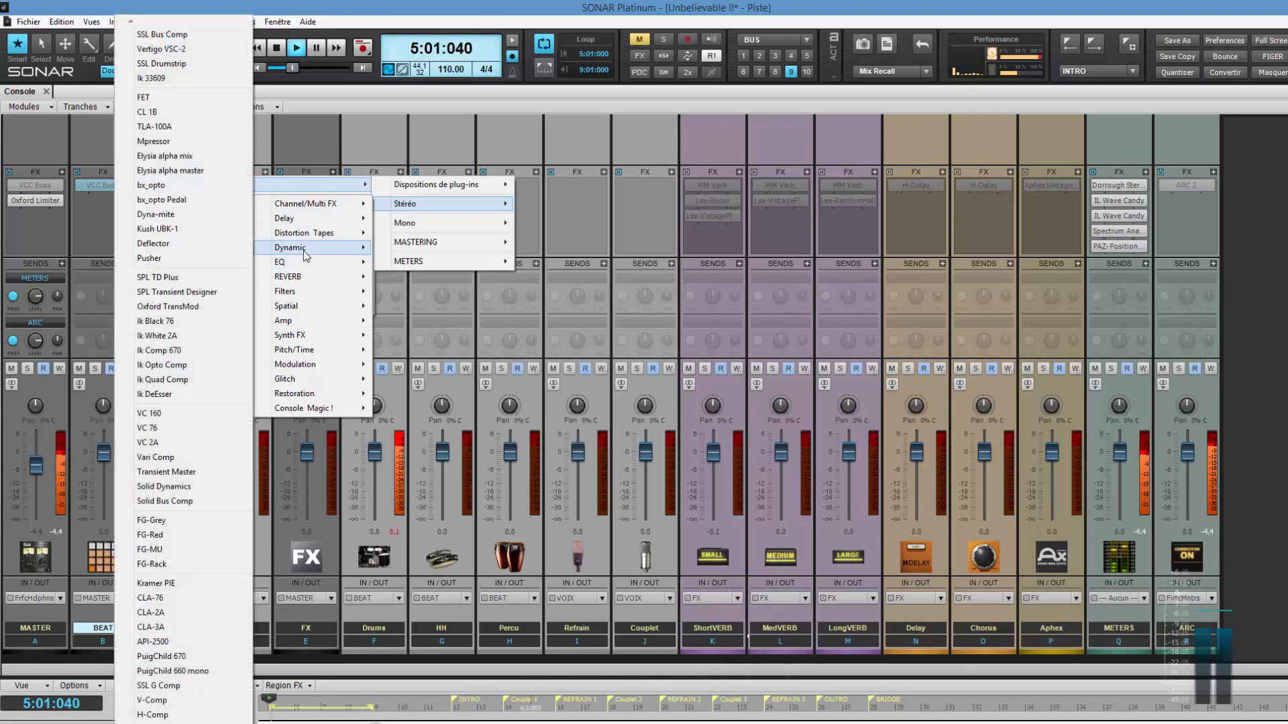
pyautogui.click(194, 277)
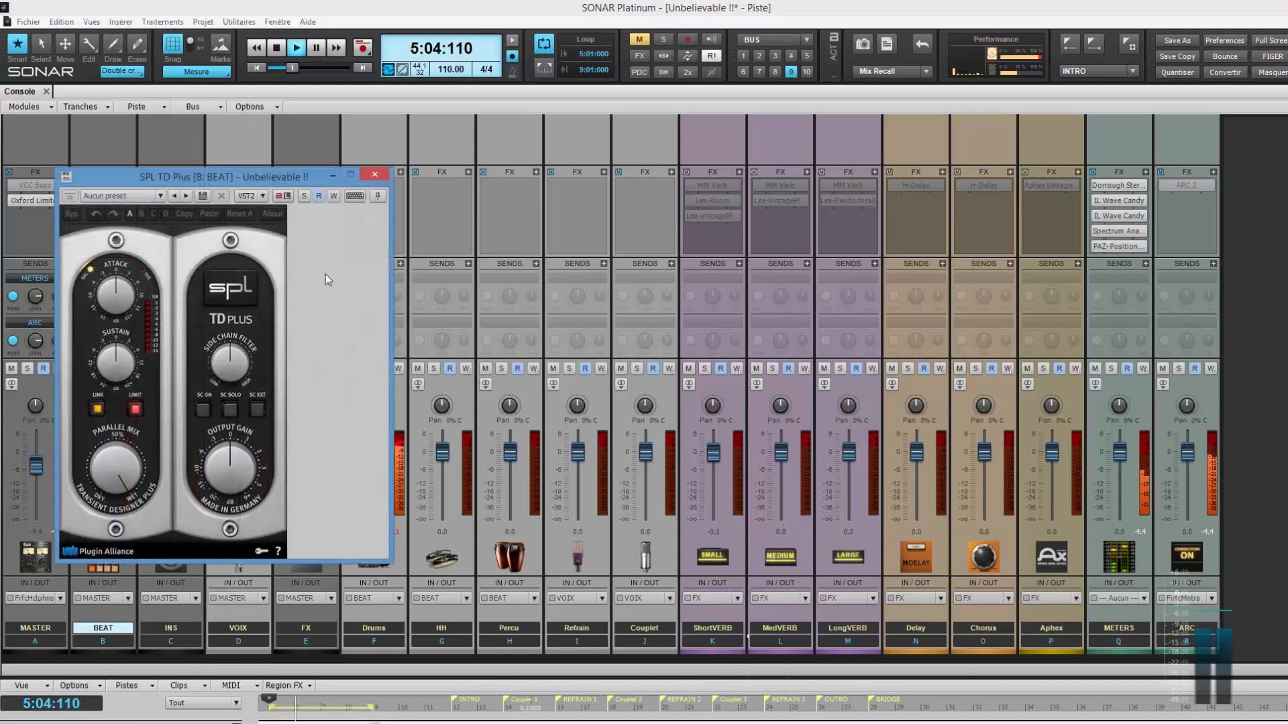
# Move the BEAT bus's SPL TD Plus window clear of its strip and compare the sound bypassed and active
pyautogui.moveTo(247, 177); pyautogui.dragTo(645, 139)
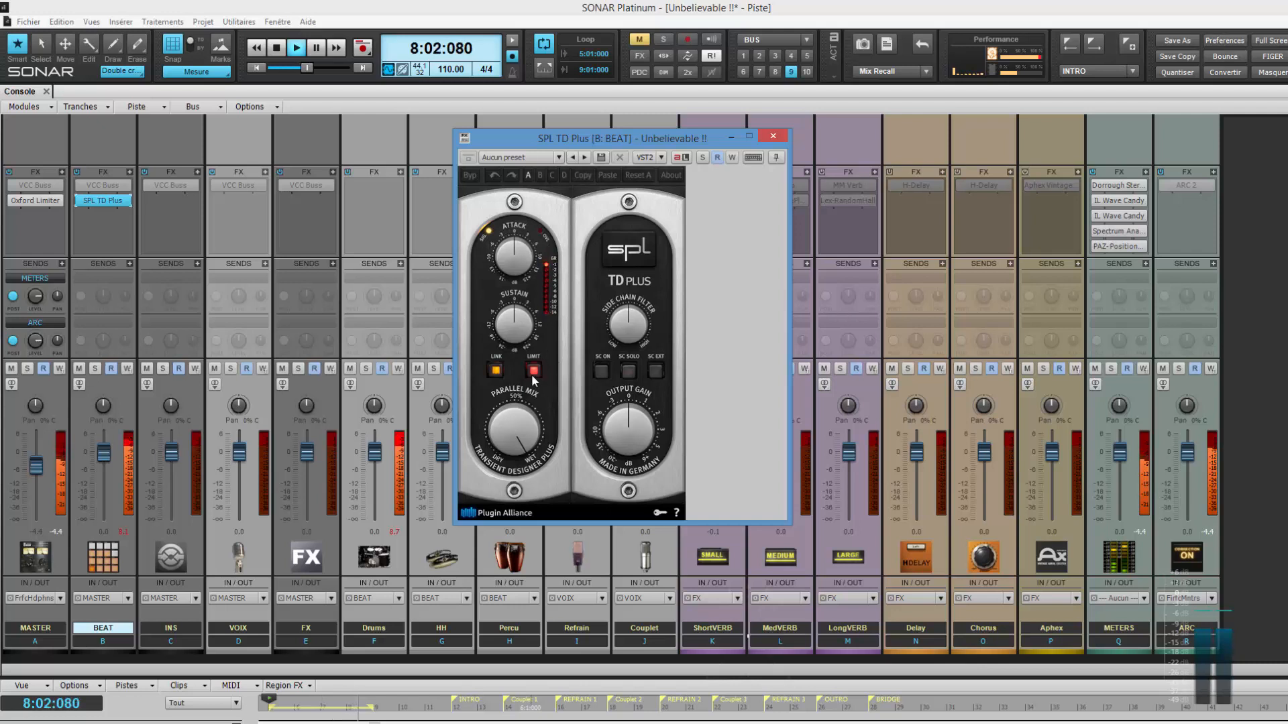
pyautogui.click(471, 176)
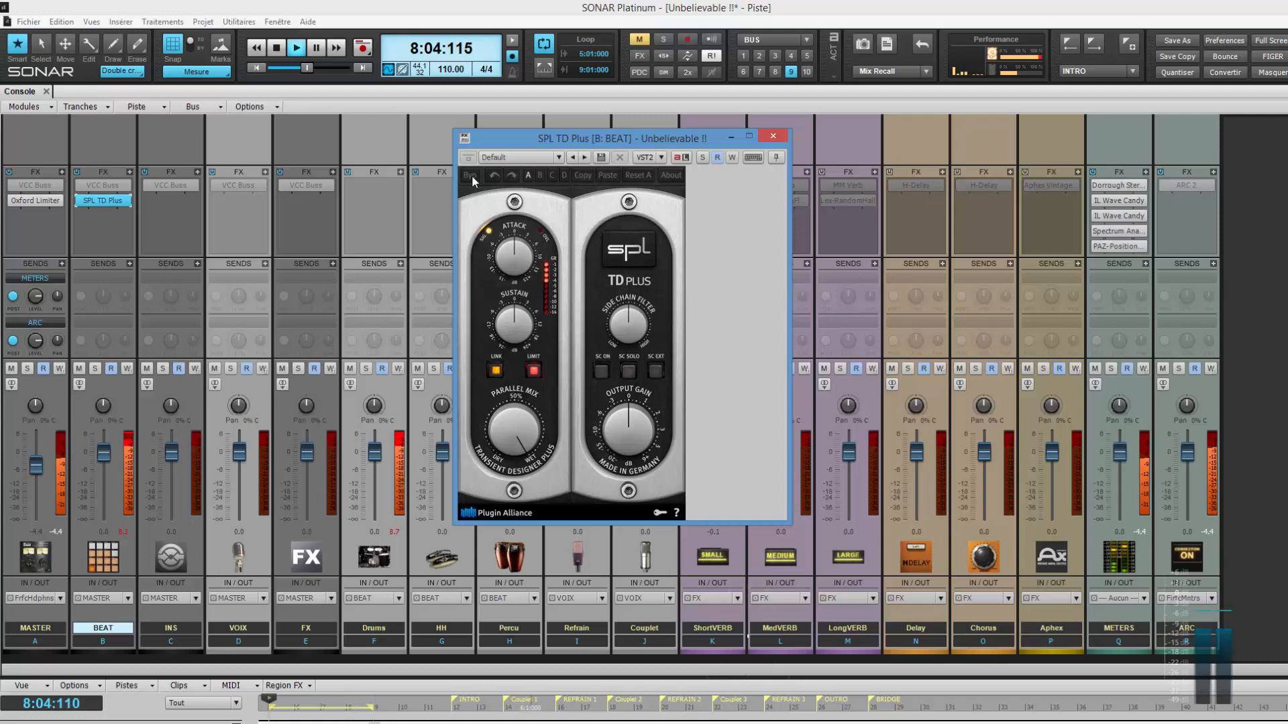
pyautogui.click(471, 176)
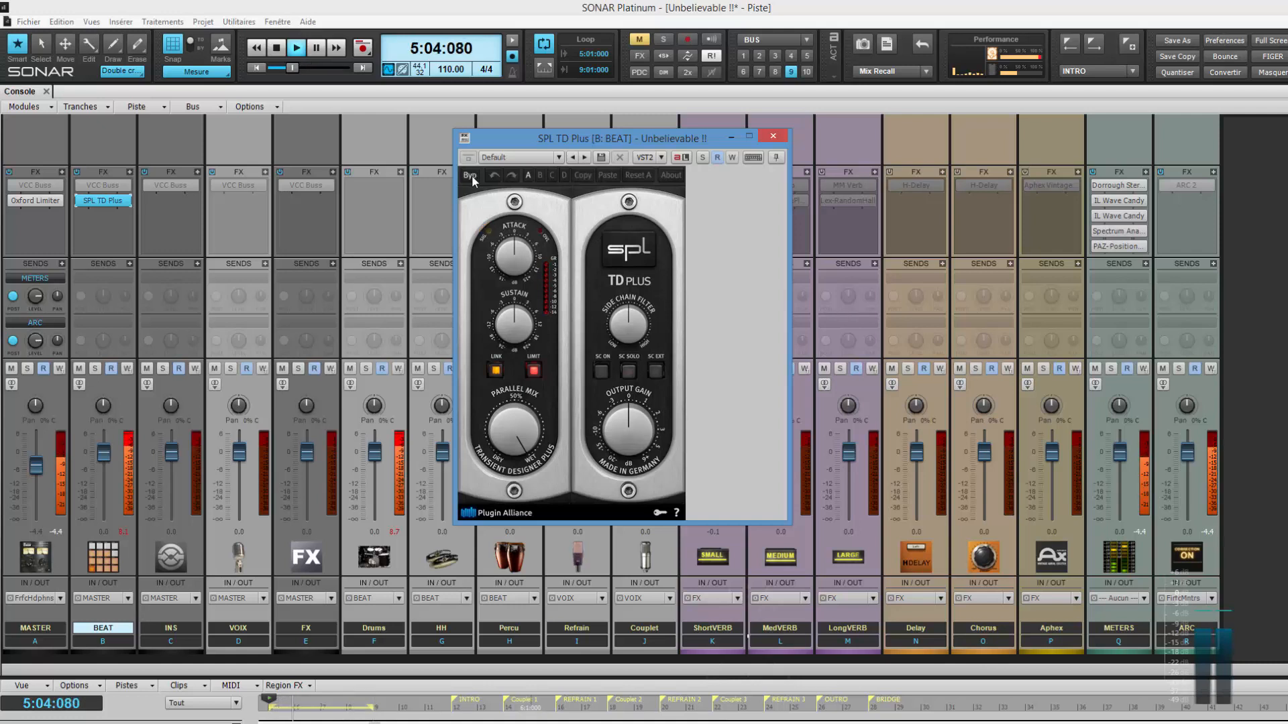
pyautogui.click(472, 175)
# Turn on the side chain of the BEAT's TD Plus and lower the side chain filter
pyautogui.click(608, 371)
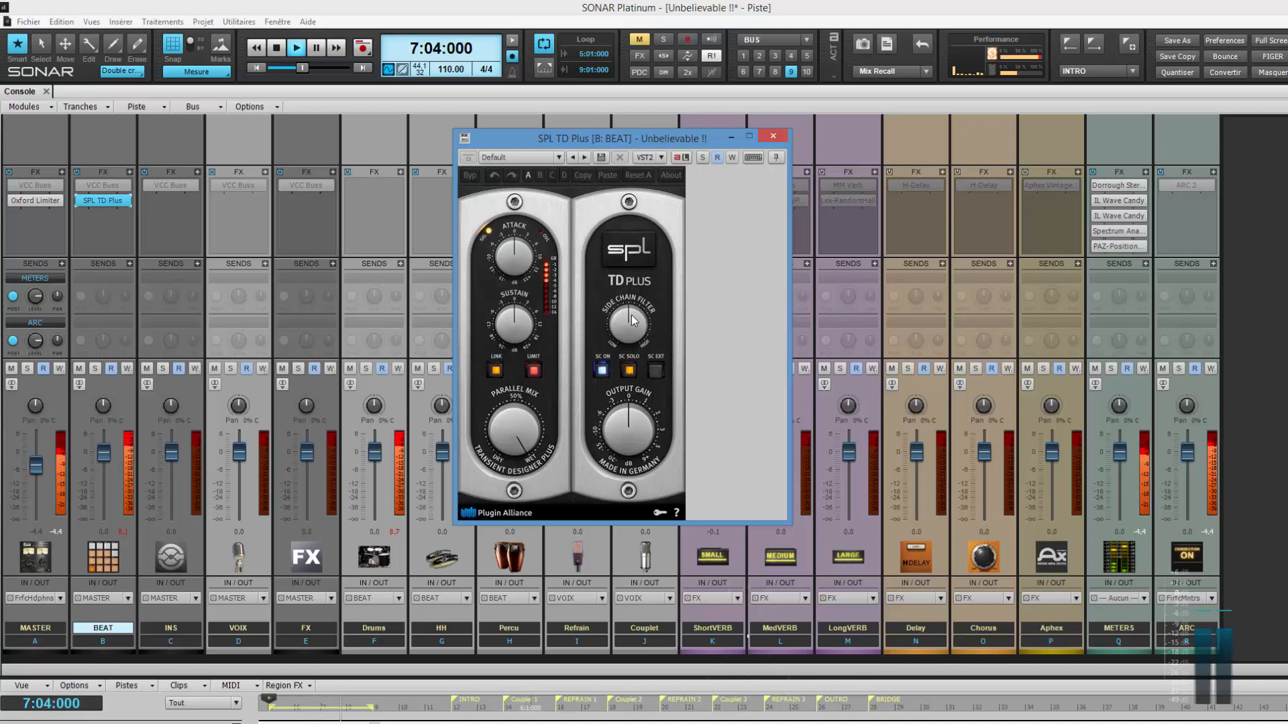
pyautogui.scroll(-3, 630, 329)
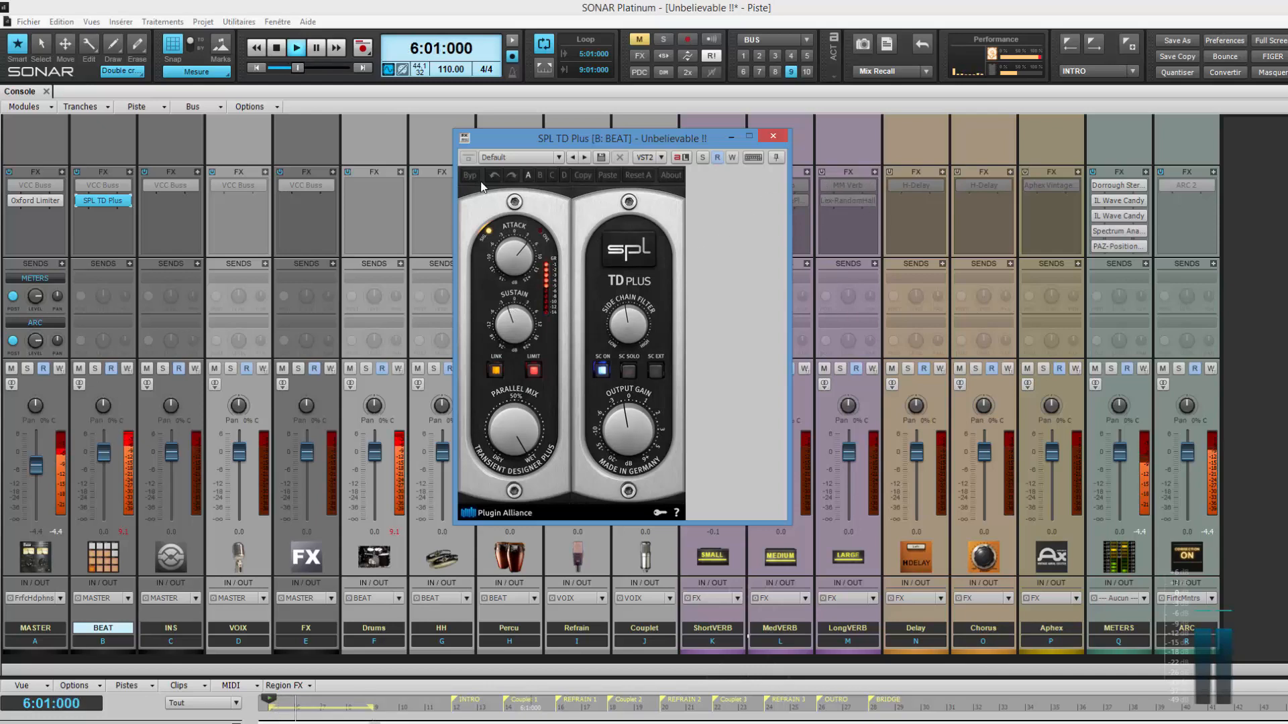
# Add a send from the BEAT bus to ShortVERB and activate the Lex-Room reverb on that bus
pyautogui.moveTo(566, 142); pyautogui.dragTo(625, 354)
pyautogui.click(103, 291)
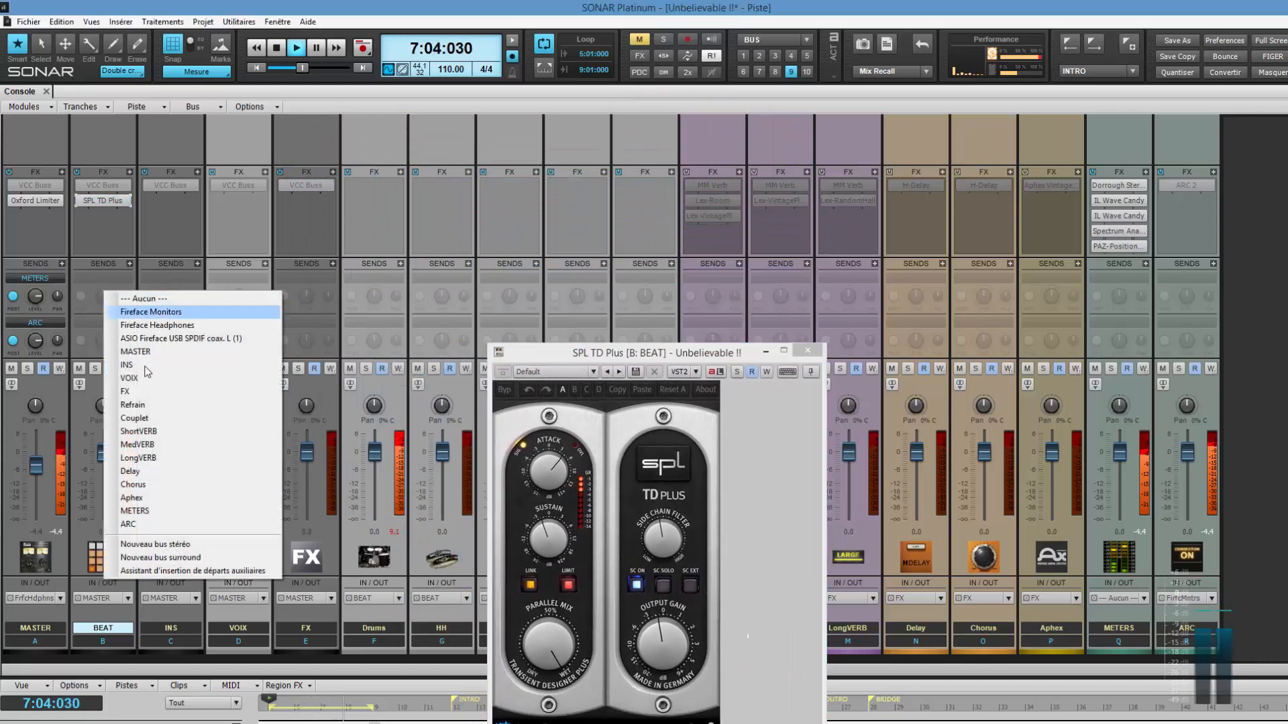
pyautogui.click(158, 432)
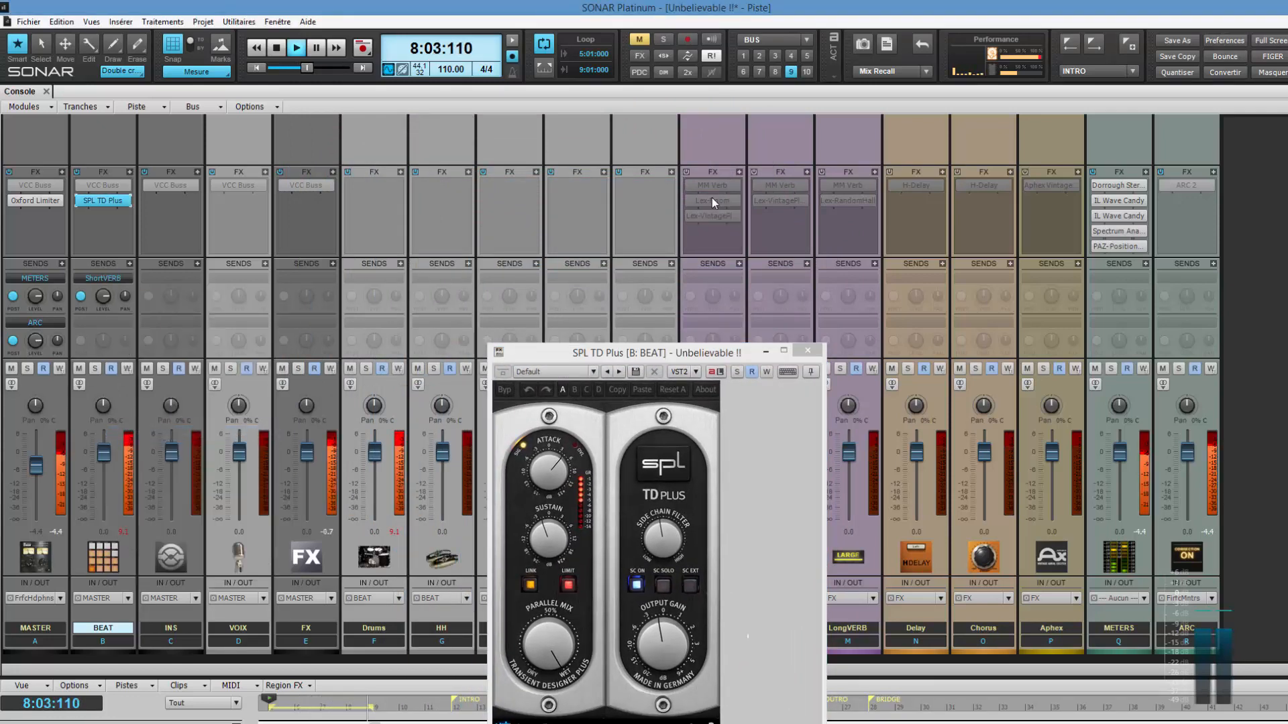
pyautogui.click(690, 181)
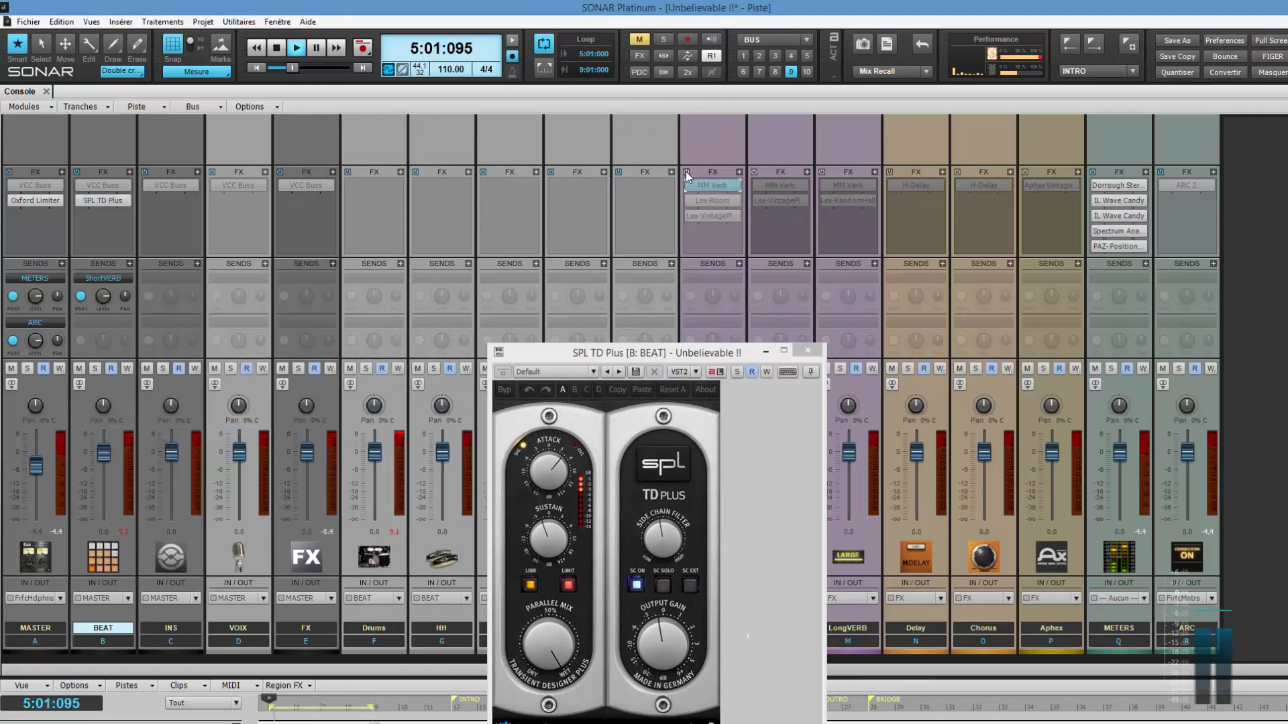
pyautogui.click(711, 202)
# Lower the BEAT's ShortVERB send level and compare the mix with its TD Plus bypassed and active
pyautogui.moveTo(708, 357); pyautogui.dragTo(1104, 101)
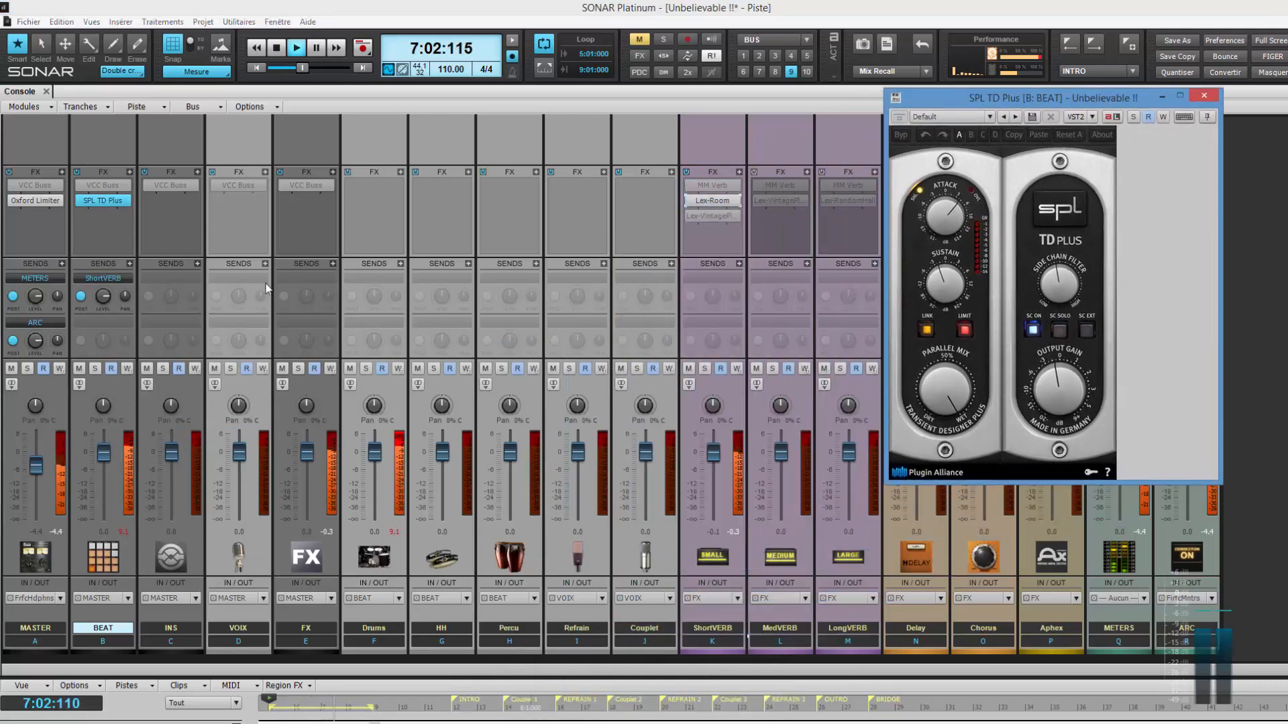
pyautogui.click(108, 295)
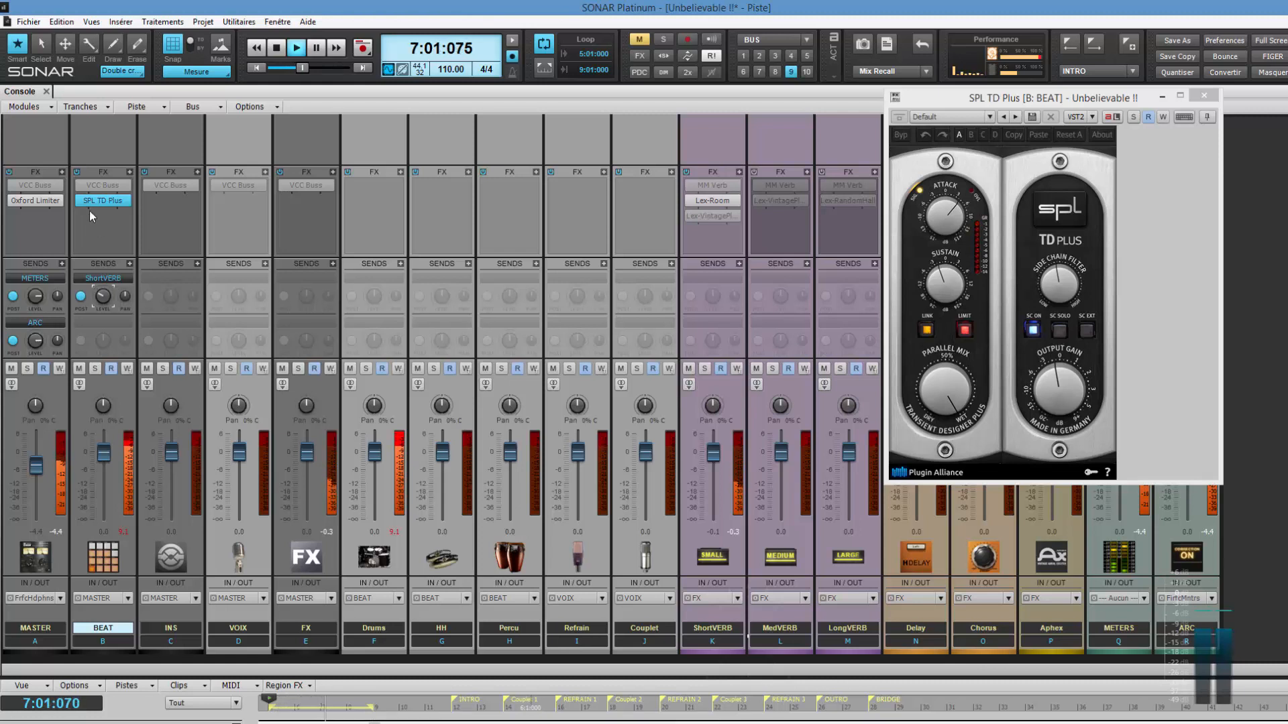
pyautogui.click(901, 136)
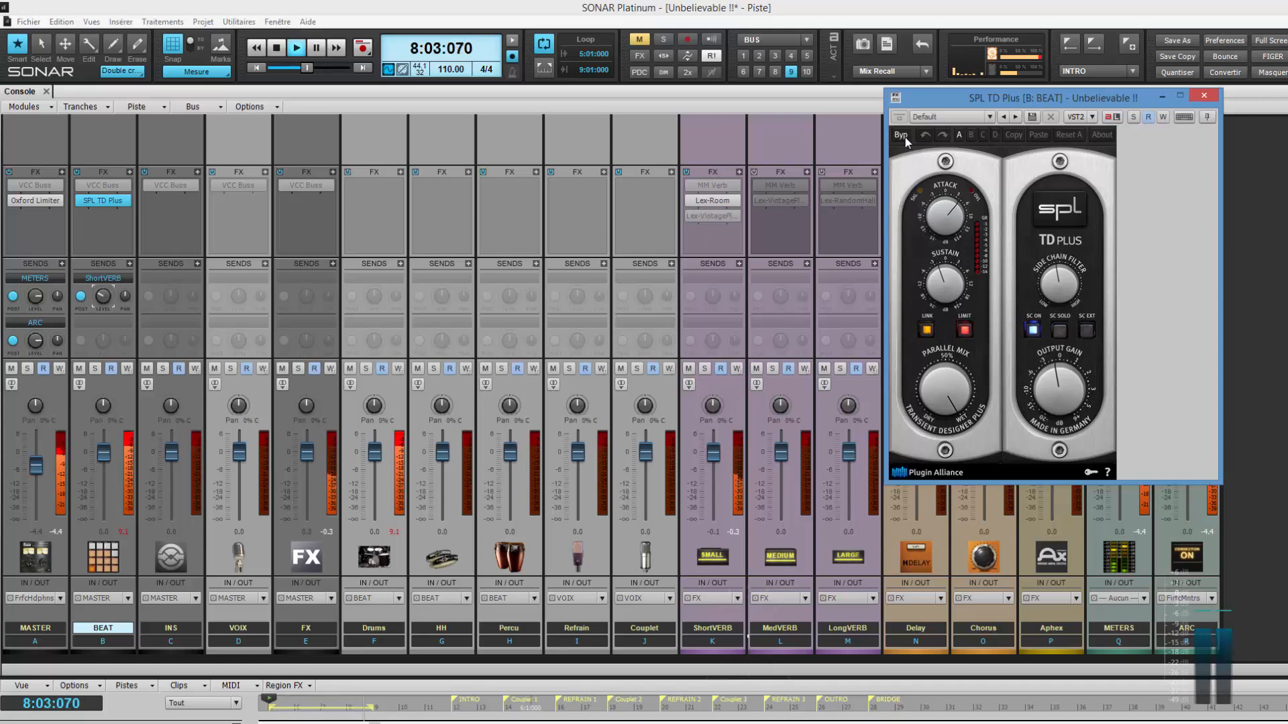
pyautogui.click(905, 137)
# Switch to the DRUMS screenset, reset the MASTER peak reading and widen the console's track section up to the Zo track
pyautogui.click(806, 56)
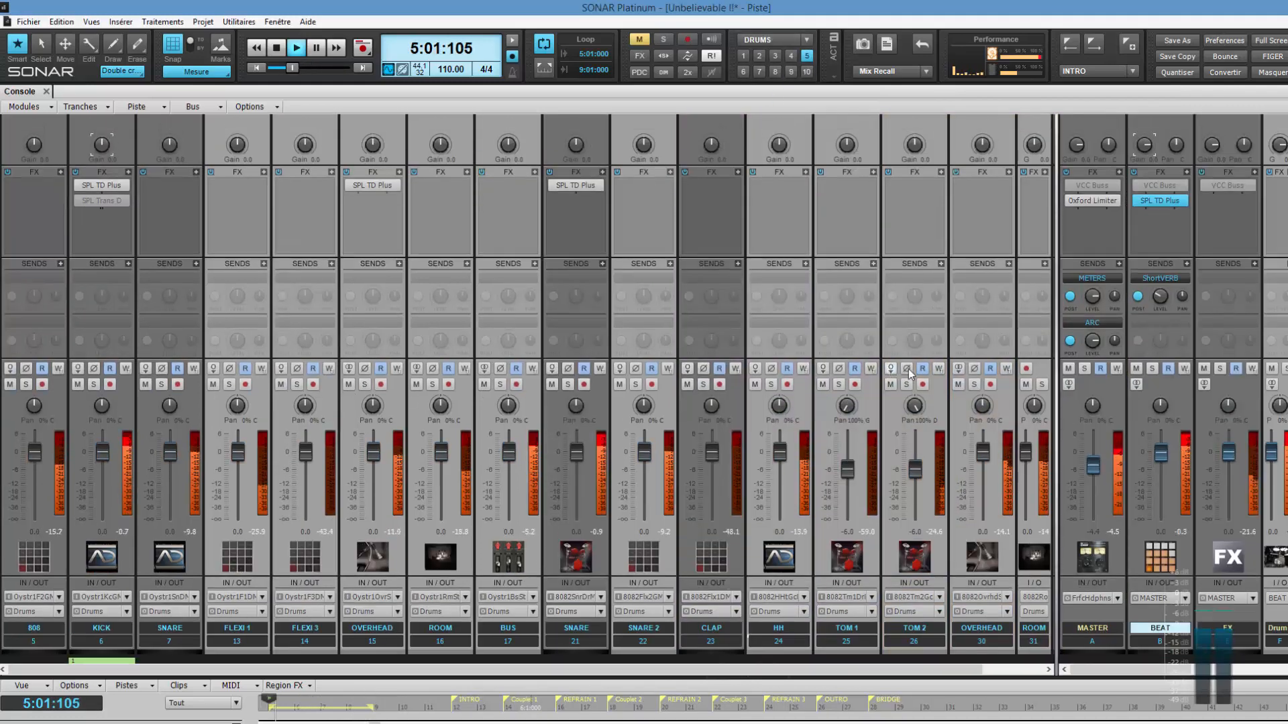
pyautogui.click(1117, 528)
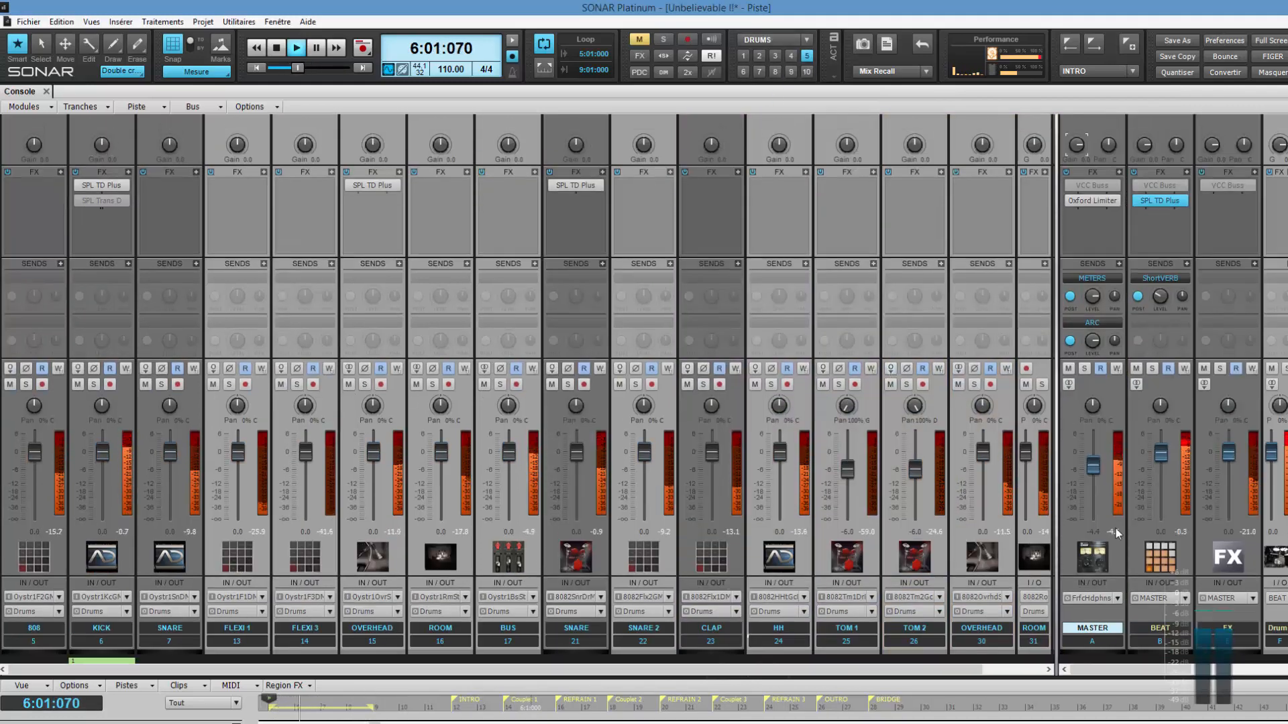
pyautogui.moveTo(1056, 523); pyautogui.dragTo(1253, 503)
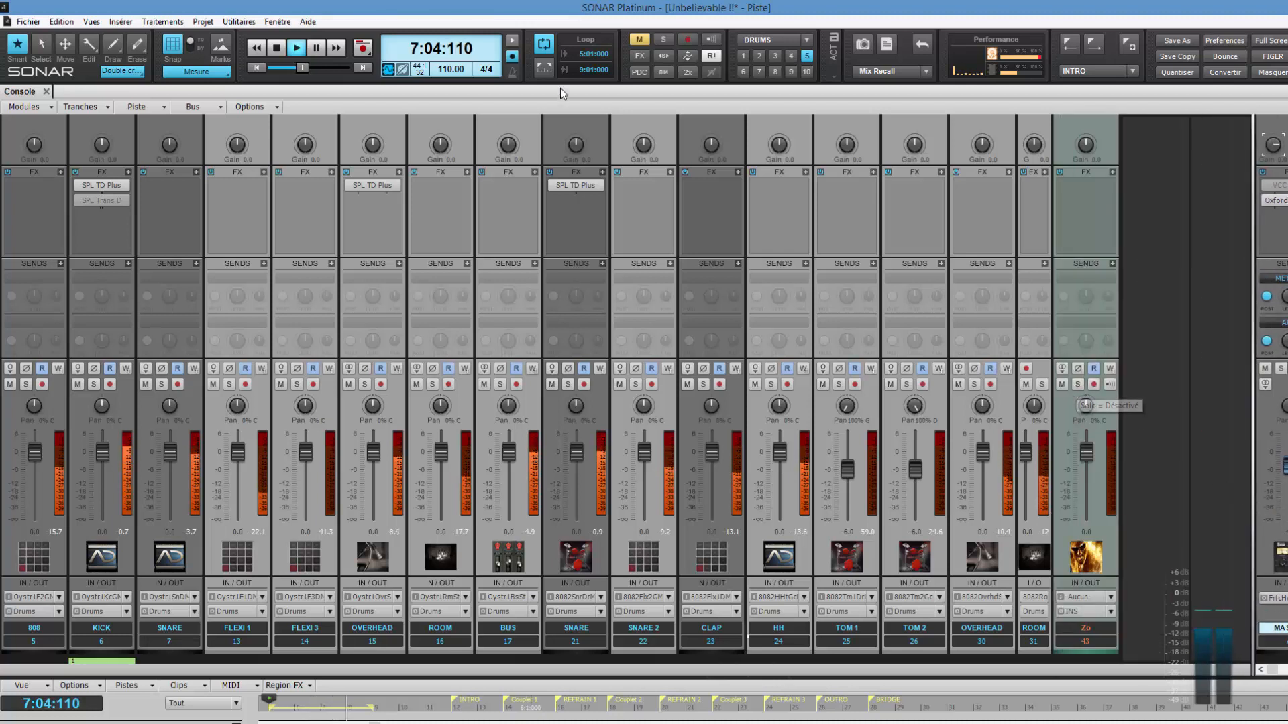
# Enable Dim Solo mode, solo the Zo track to try it, and clear the solo
pyautogui.click(664, 76)
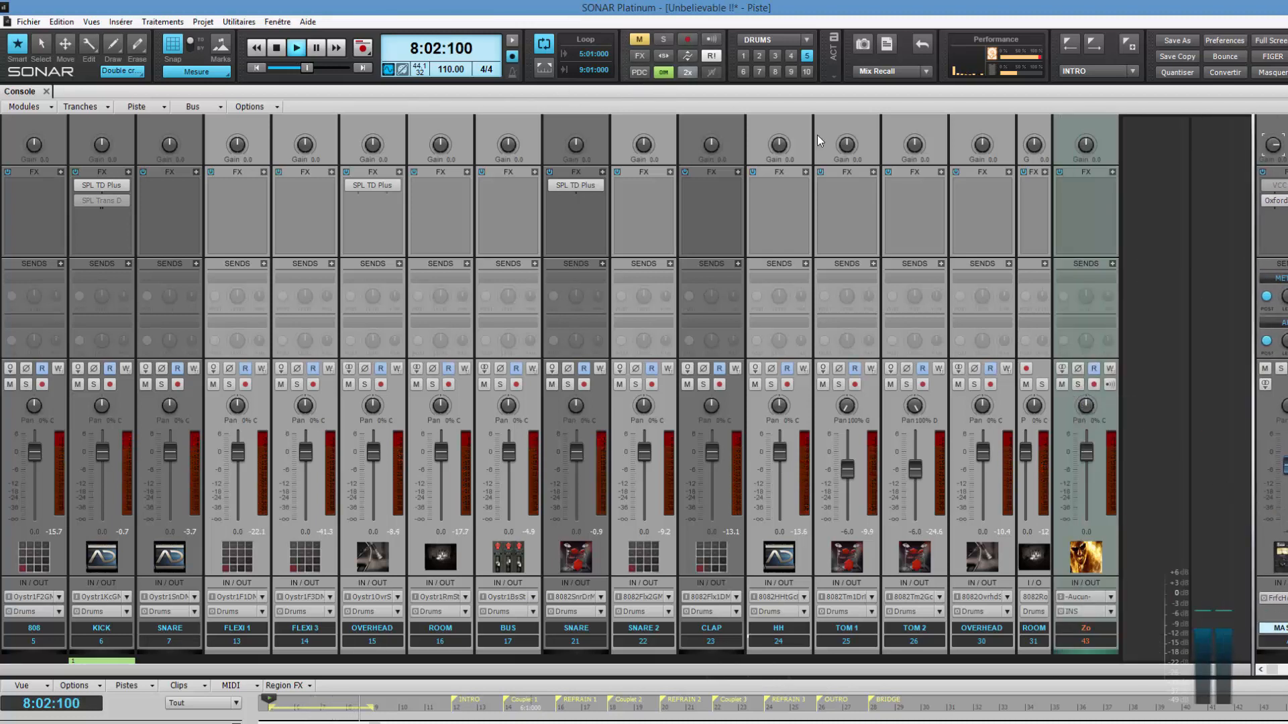
pyautogui.click(1078, 385)
pyautogui.click(1077, 384)
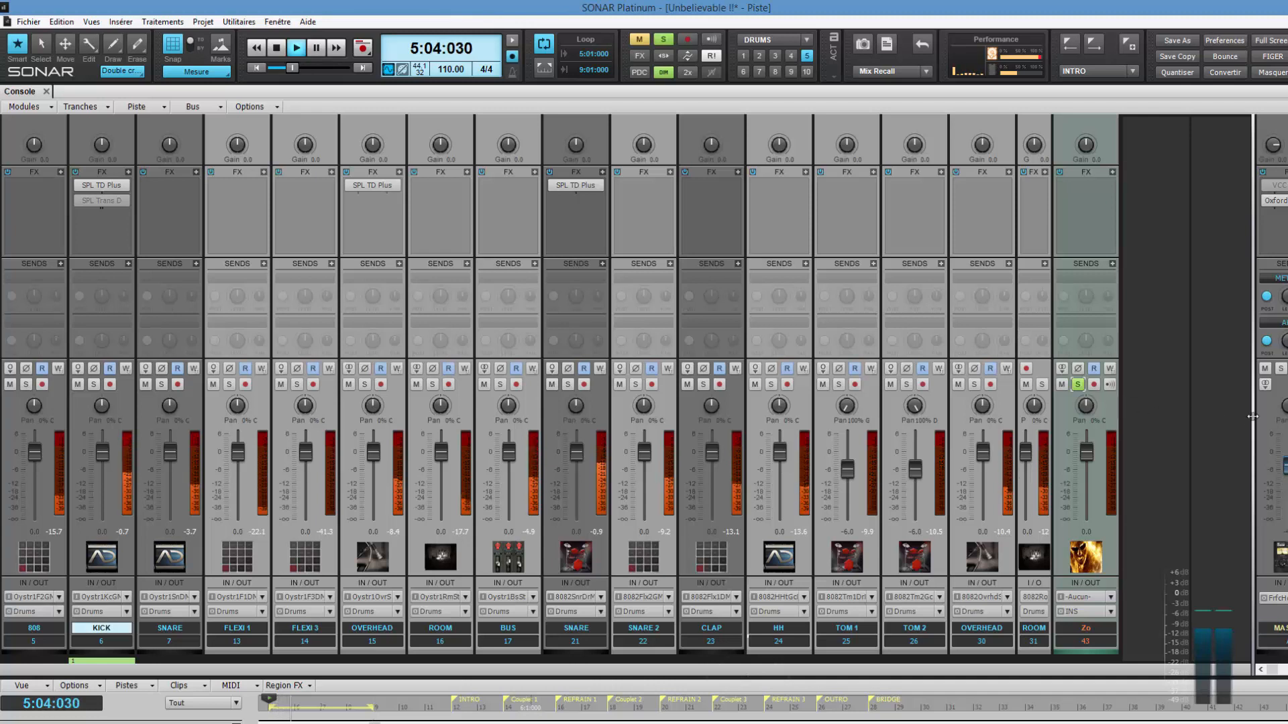
pyautogui.click(664, 40)
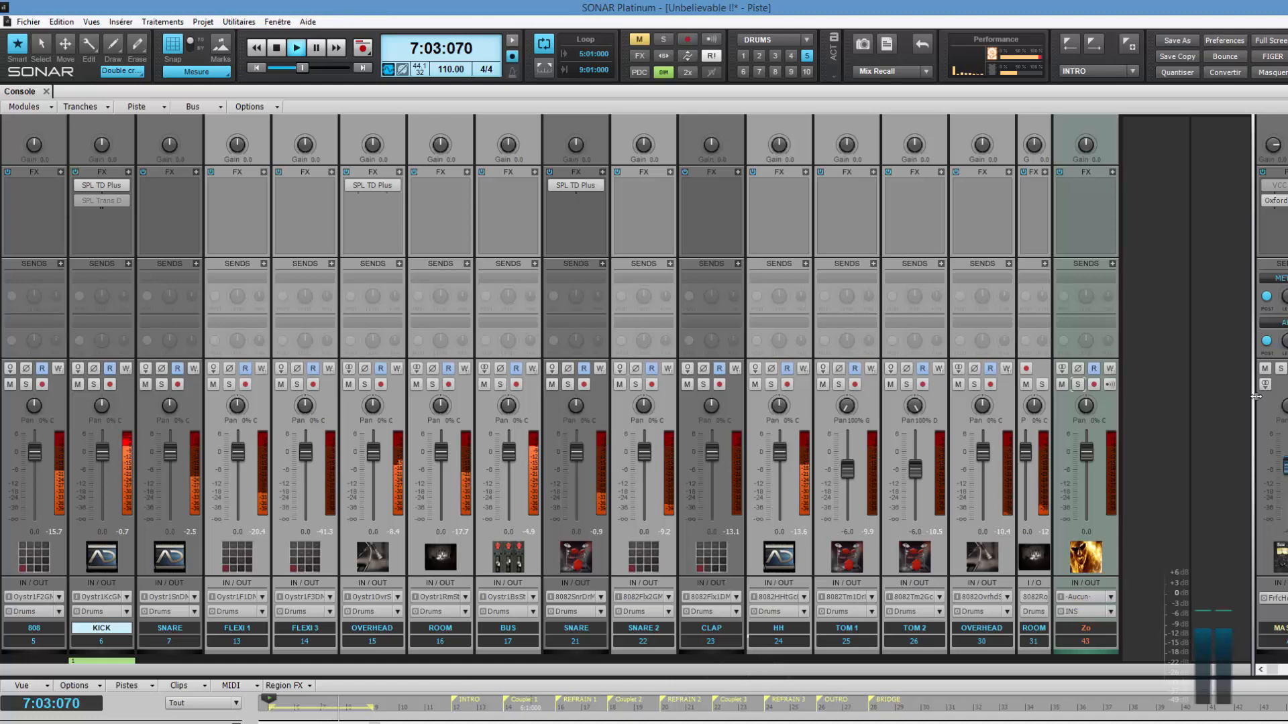
# Switch to the INS screenset and unmute the tracks from Trio to Cavern together
pyautogui.moveTo(1252, 394); pyautogui.dragTo(1027, 394)
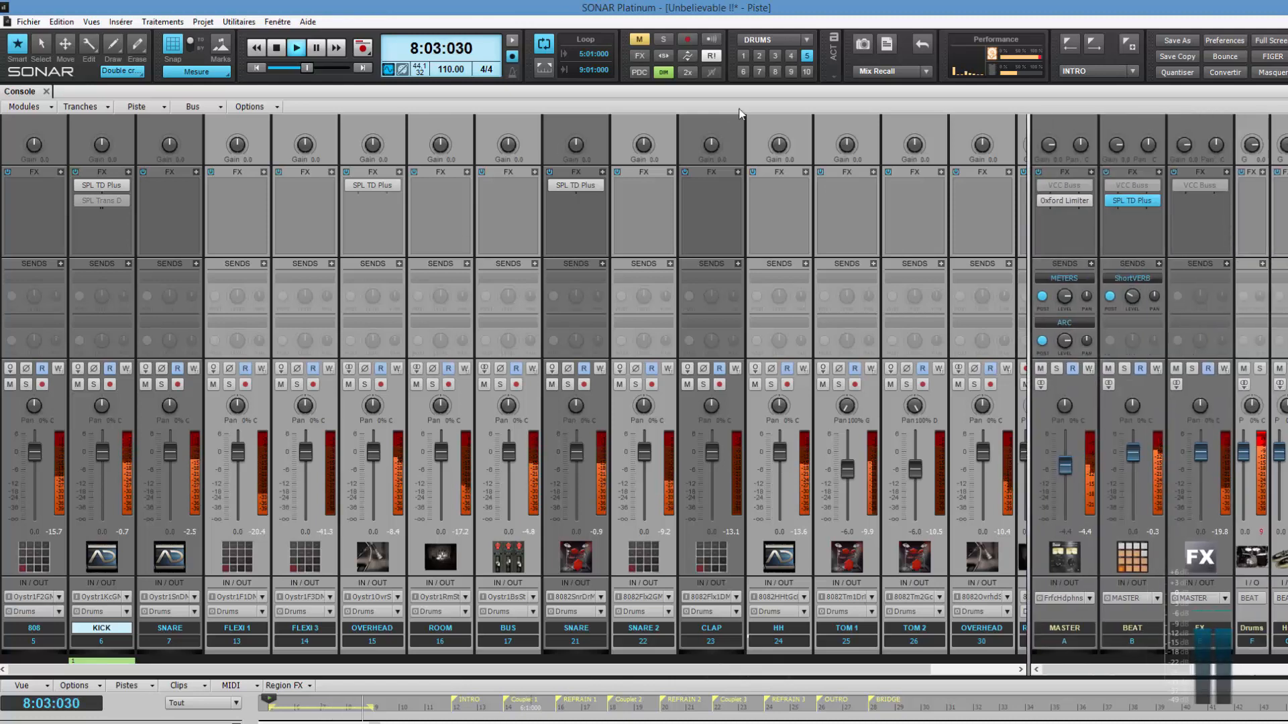
pyautogui.click(743, 71)
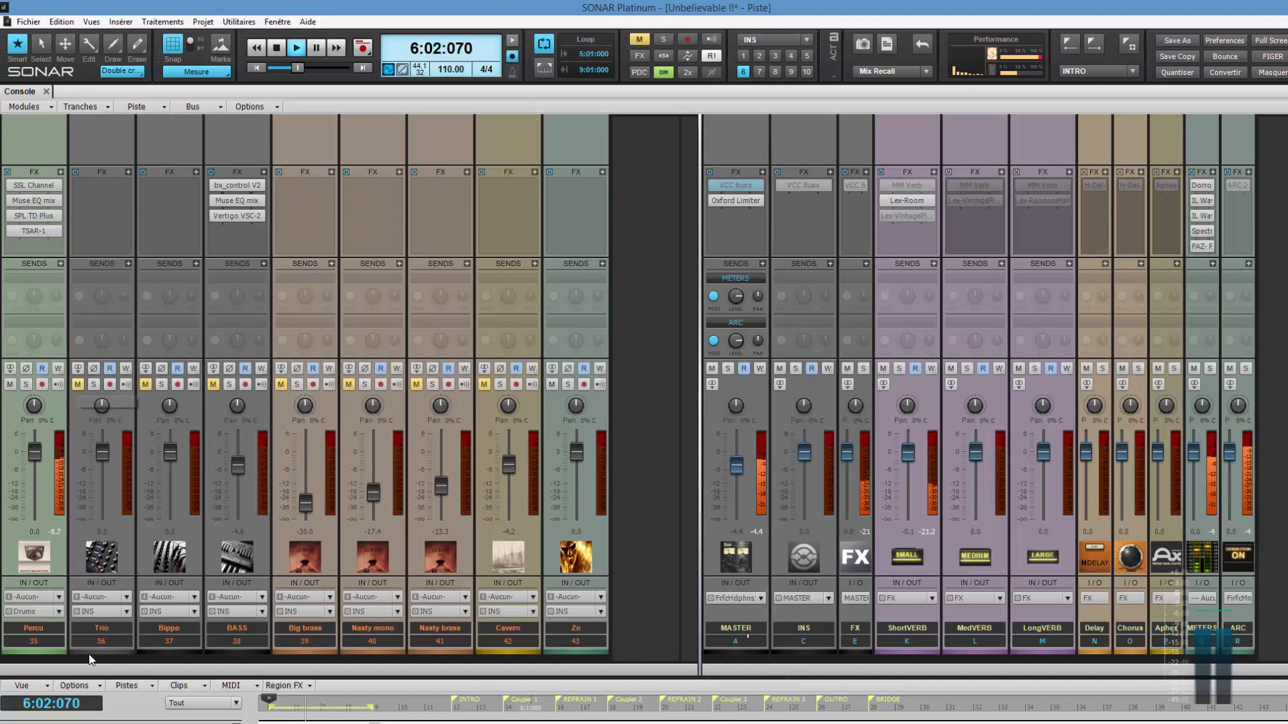
pyautogui.moveTo(107, 641); pyautogui.dragTo(503, 642)
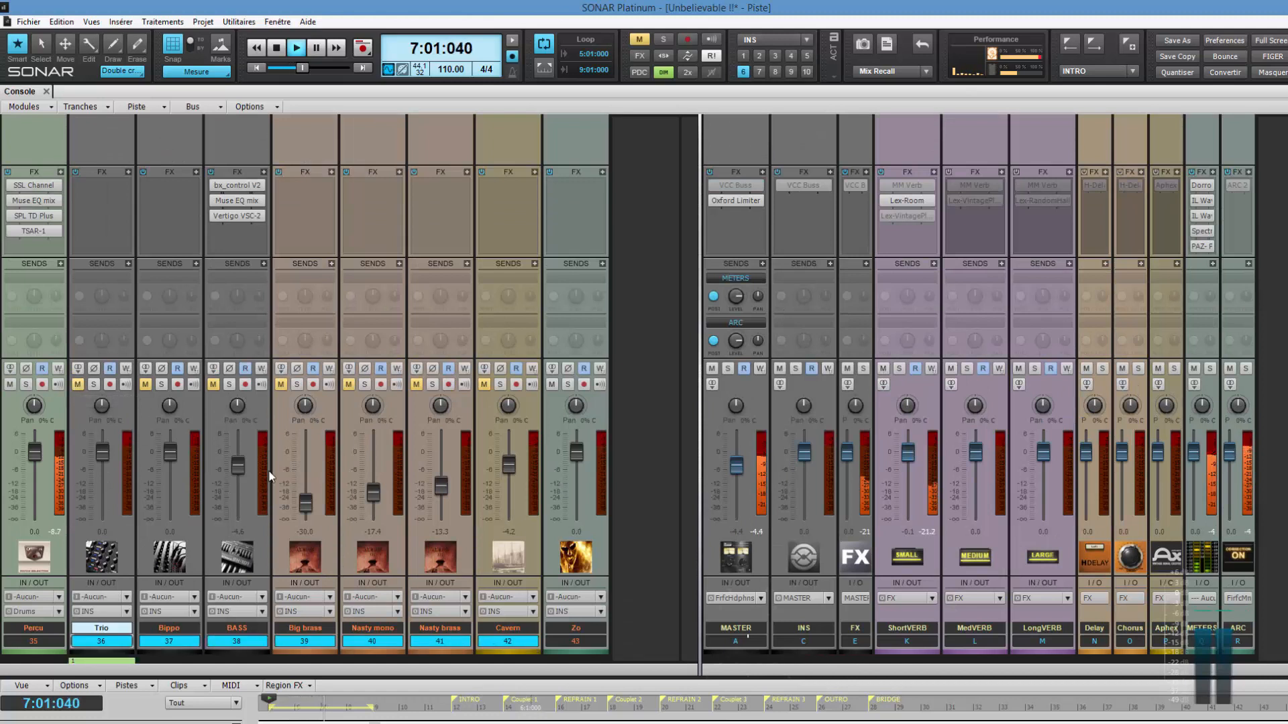
pyautogui.keyDown('ctrl'); pyautogui.click(78, 388); pyautogui.keyUp('ctrl')
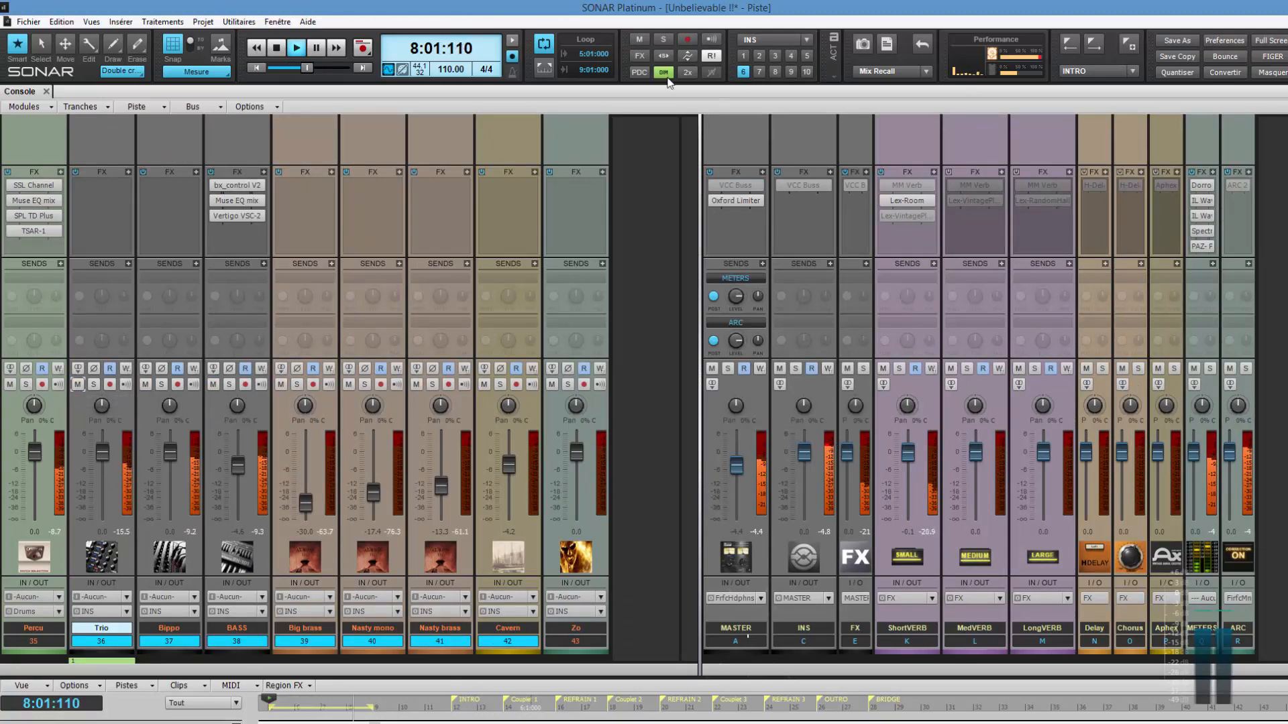
# Solo the Zo track with the other tracks dimmed and lower the MASTER fader to about -9.2 dB
pyautogui.click(568, 384)
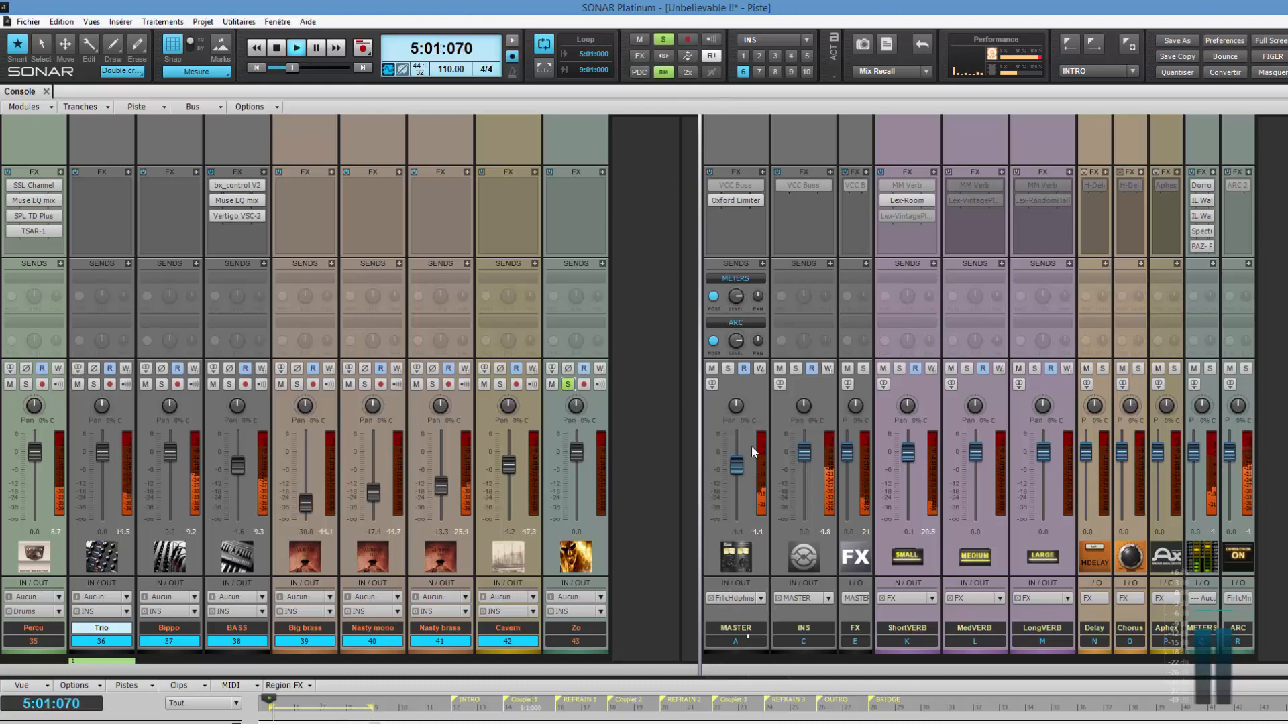
pyautogui.moveTo(739, 468); pyautogui.dragTo(739, 479)
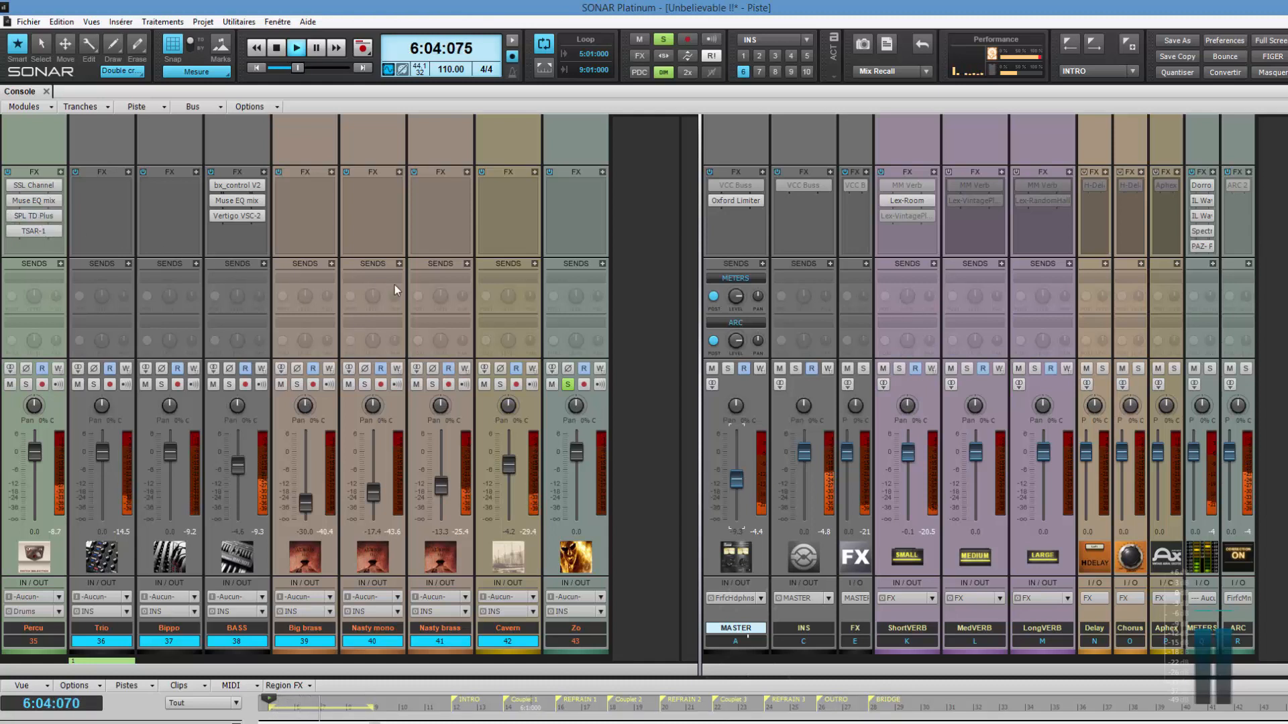
# Open the Percu track's SPL TD Plus, move it over the tracks and narrow its window to the plug-in's width
pyautogui.doubleClick(39, 219)
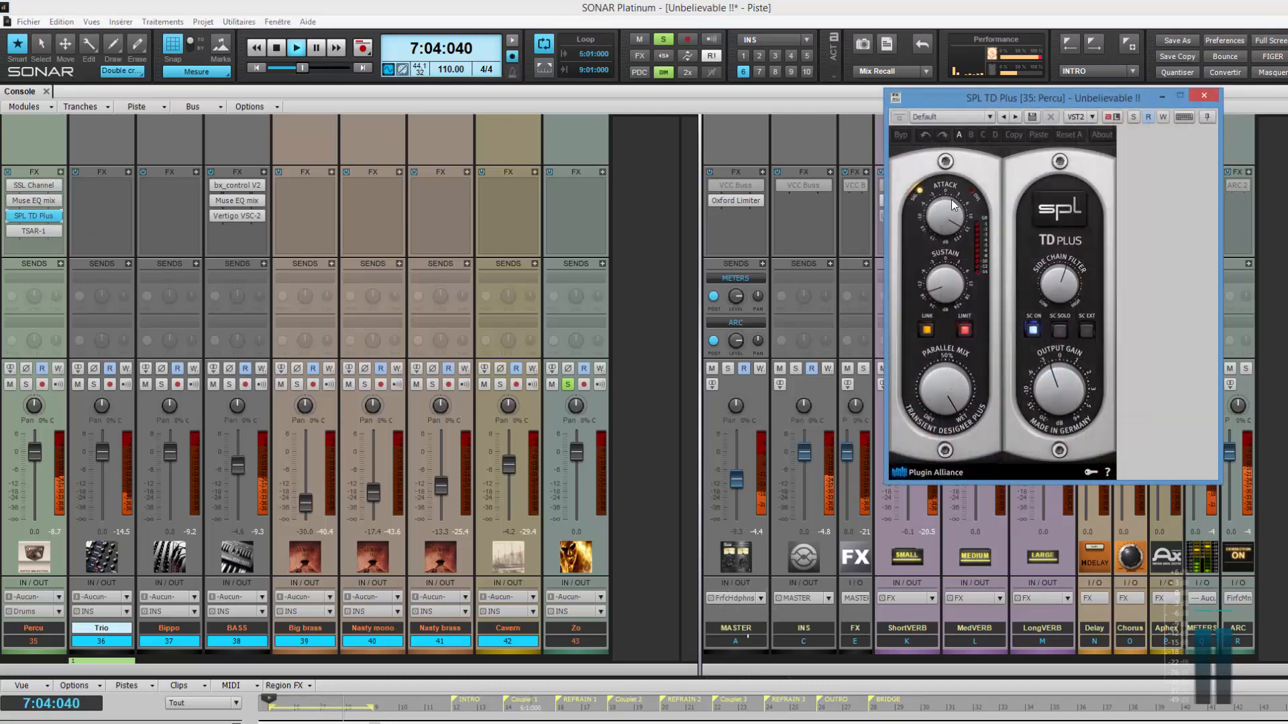
pyautogui.moveTo(1098, 95); pyautogui.dragTo(624, 205)
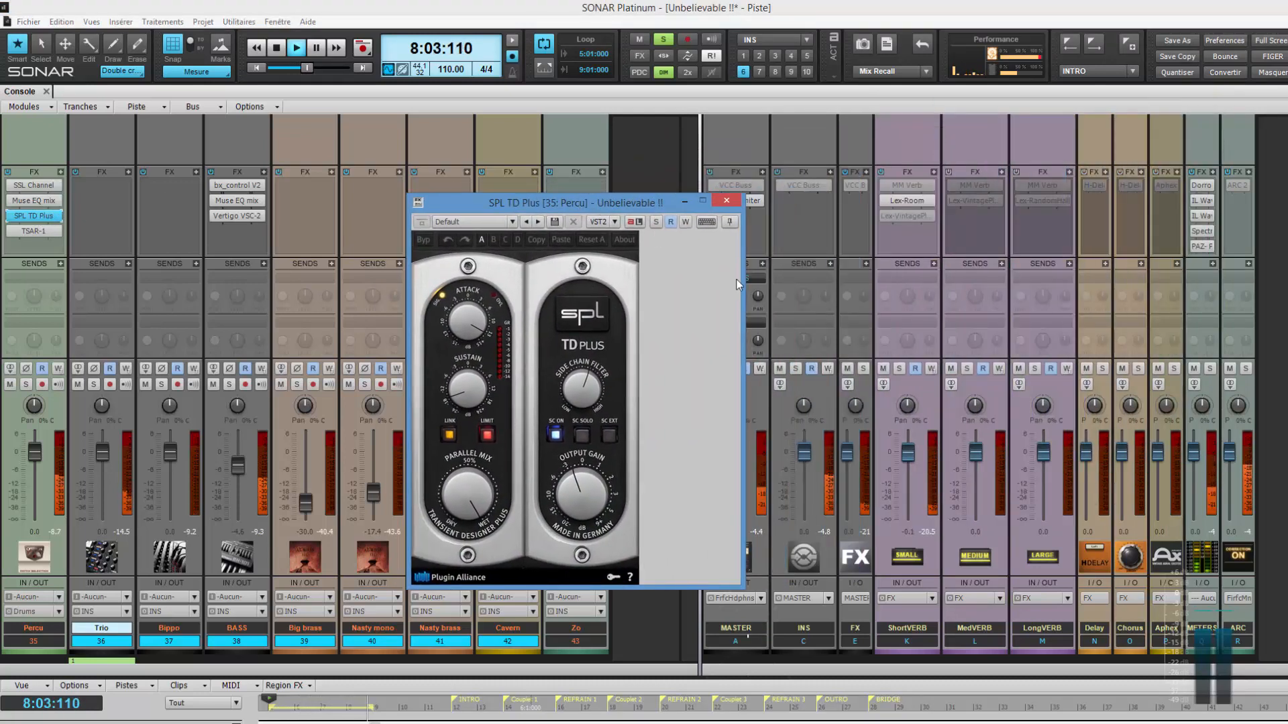
pyautogui.moveTo(740, 282)
pyautogui.mouseDown()
pyautogui.moveTo(643, 295)
pyautogui.moveTo(743, 301)
pyautogui.mouseUp()
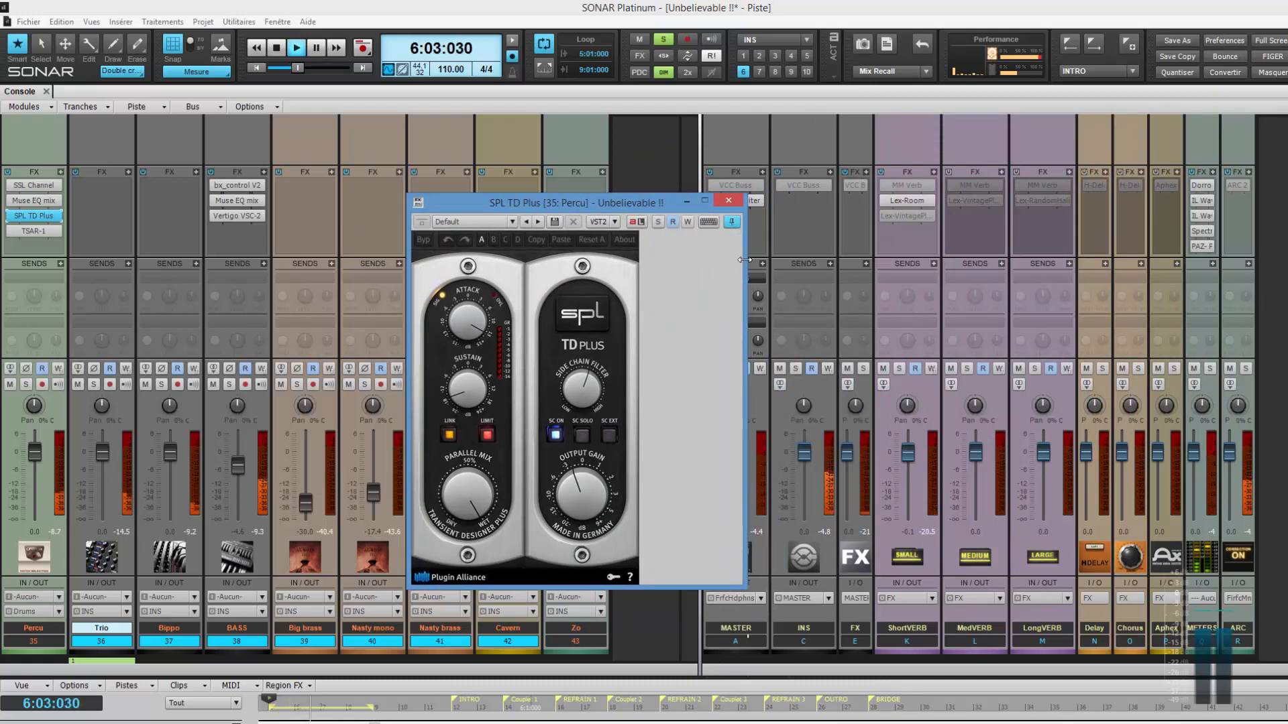
pyautogui.moveTo(742, 248); pyautogui.dragTo(644, 291)
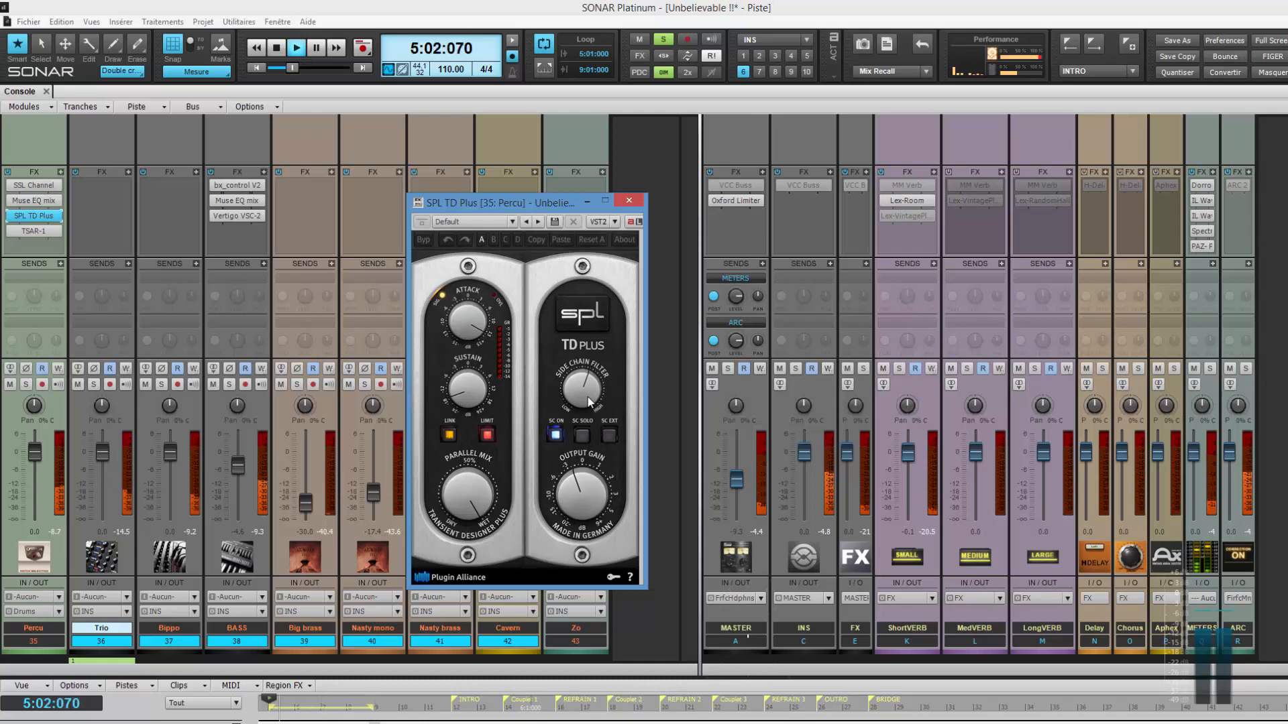
# Turn off Dim Solo along with the Zo solo, raise the MASTER fader and close Percu's TD Plus
pyautogui.click(663, 72)
pyautogui.click(664, 39)
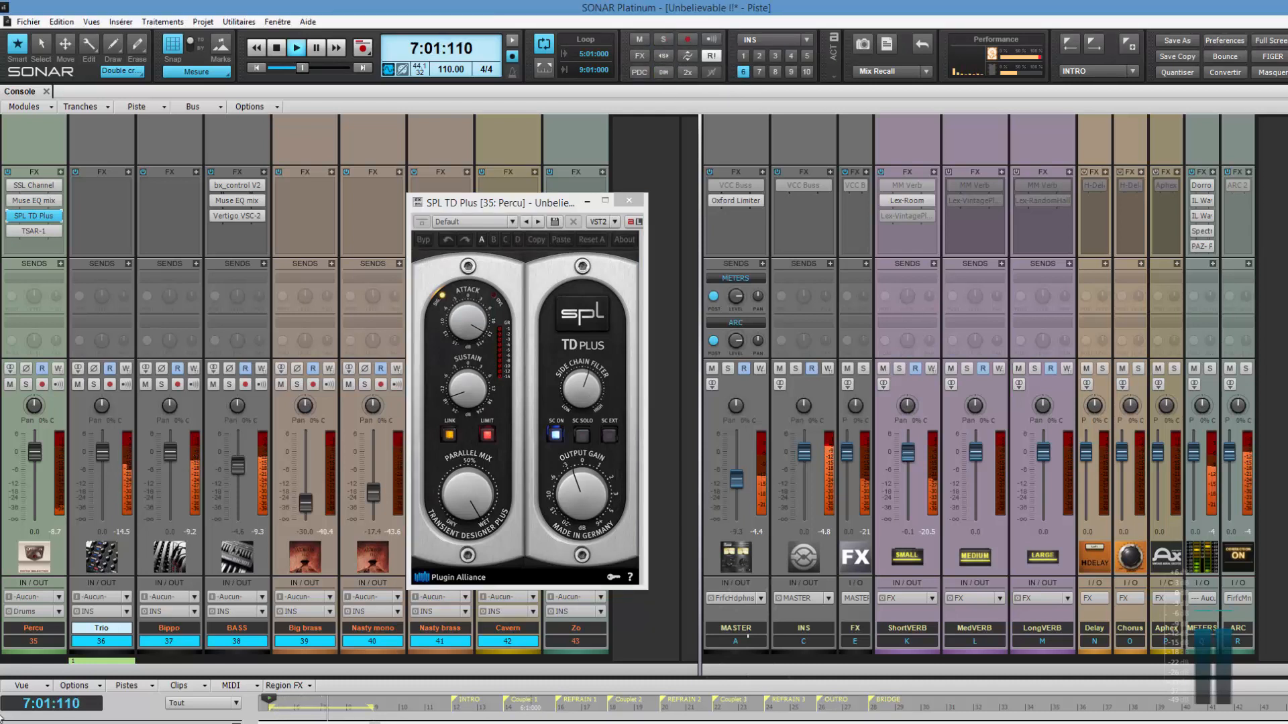
pyautogui.scroll(5, 742, 480)
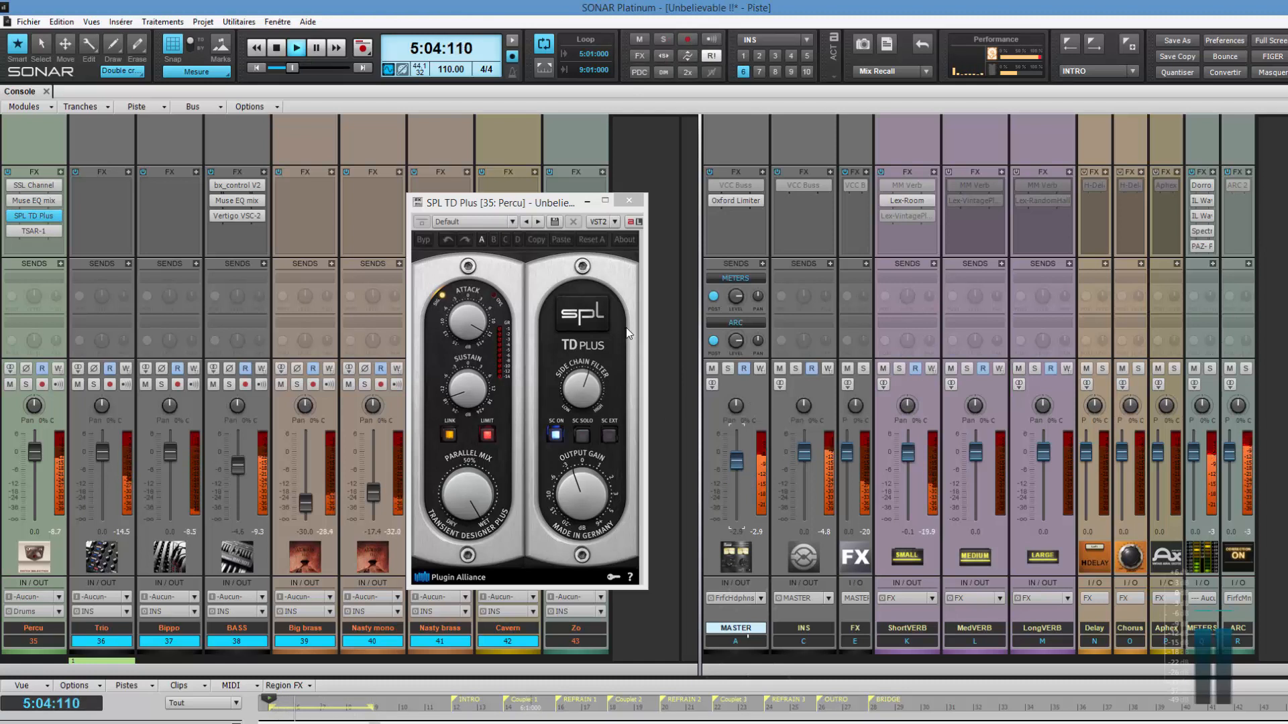
pyautogui.click(629, 200)
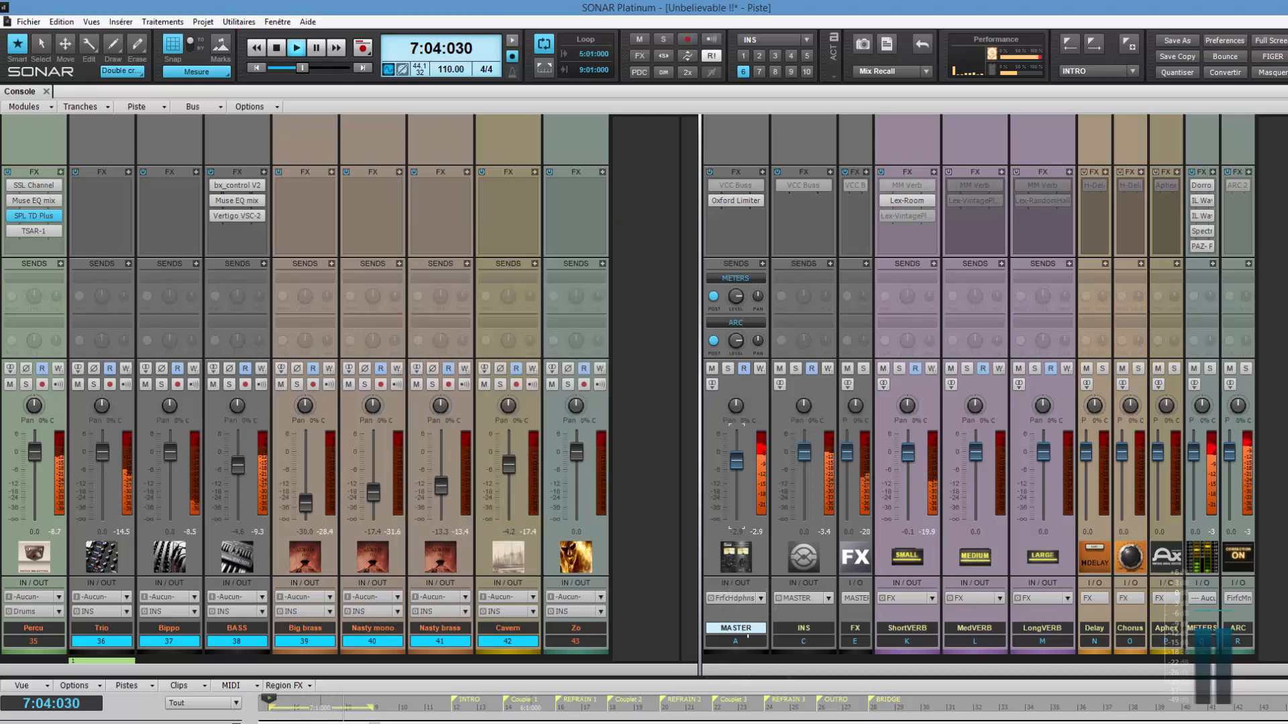